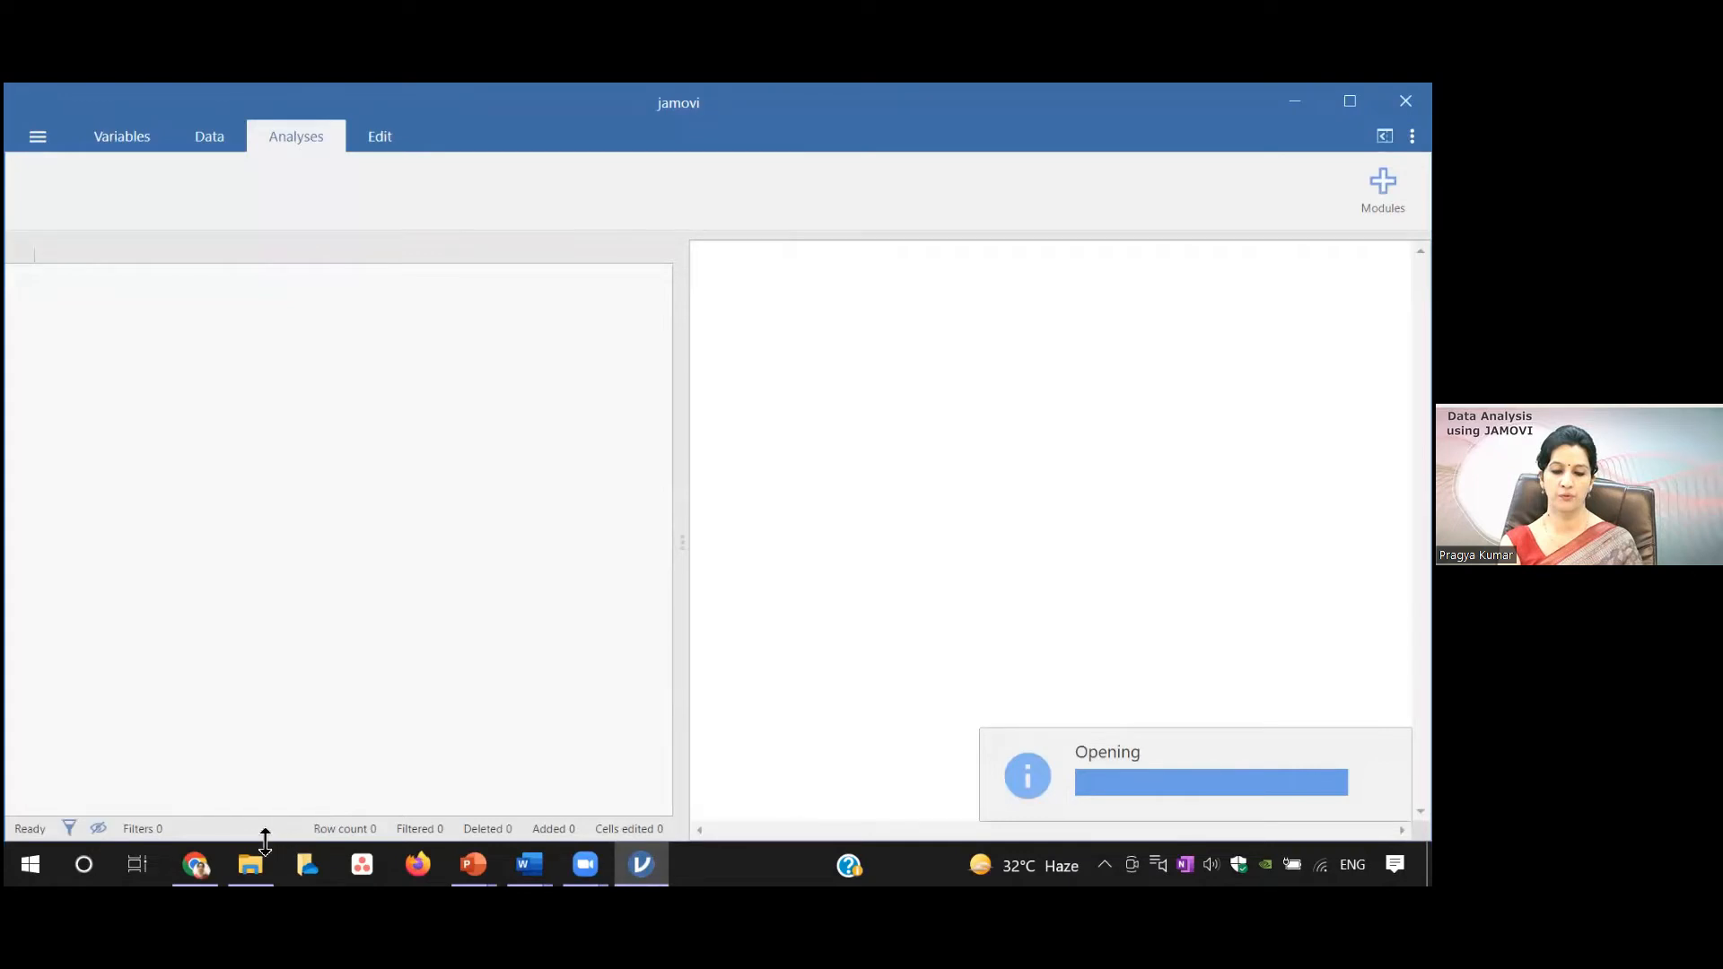
# Look through the demo exercises and blank result tables in the Word document, up to the Correlation Estimation exercises
pyautogui.moveTo(244, 808)
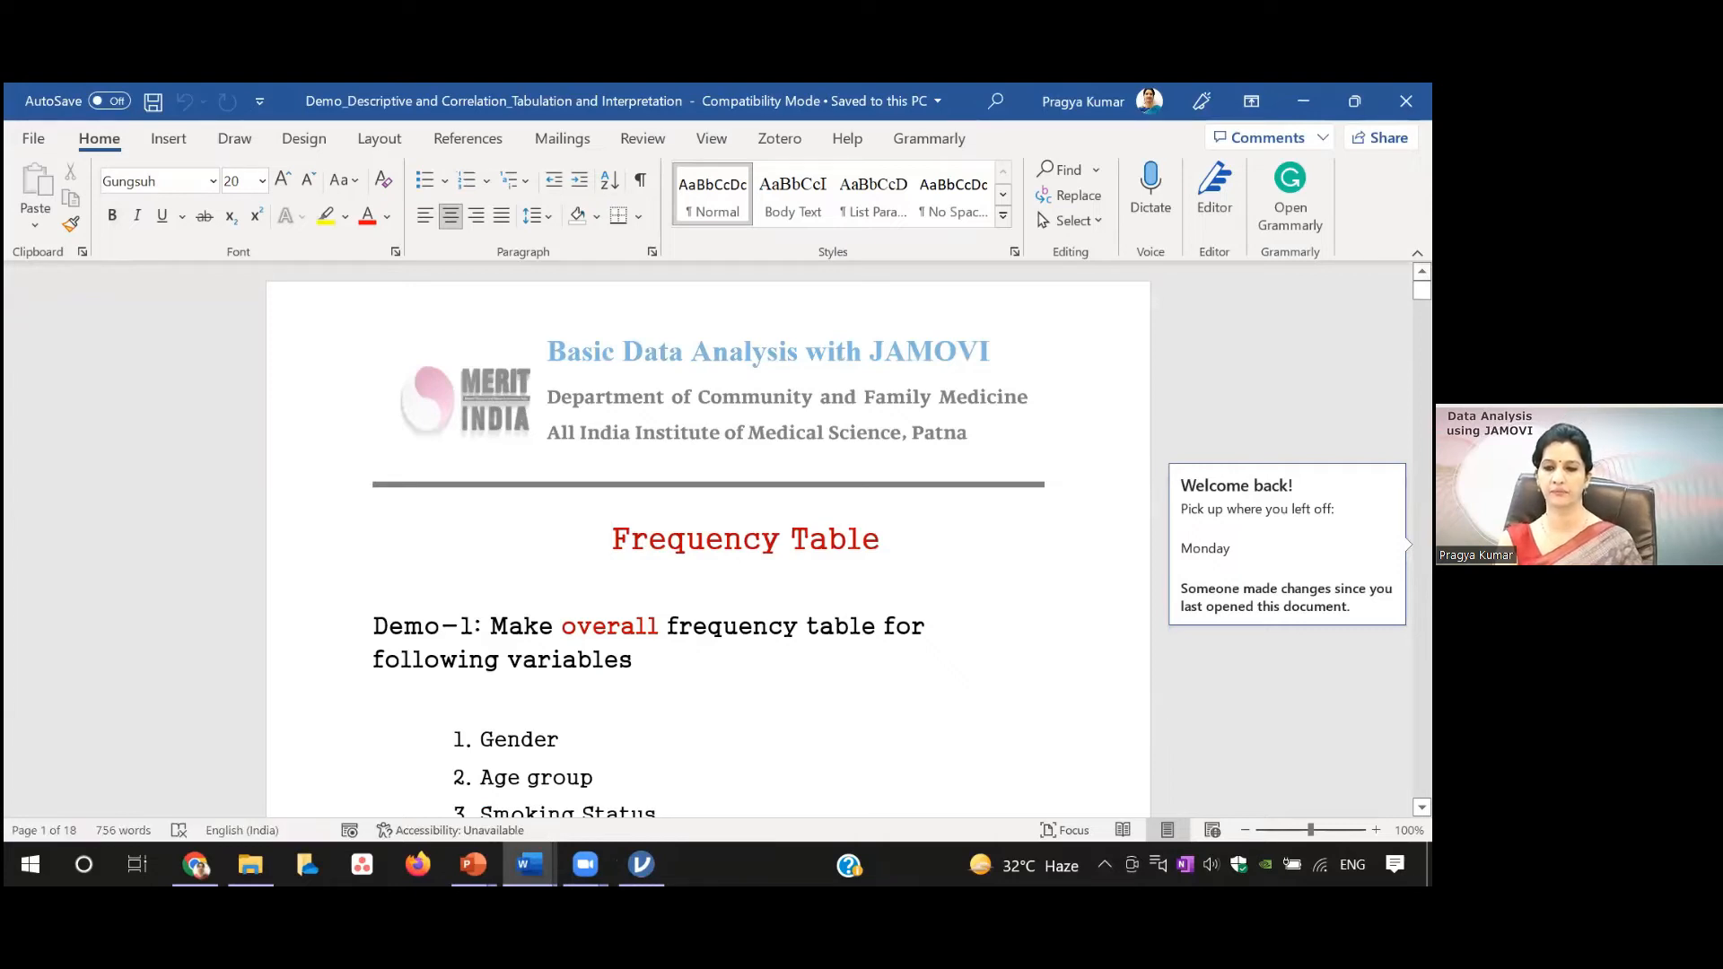
pyautogui.scroll(-2, 709, 538)
pyautogui.scroll(-15, 708, 539)
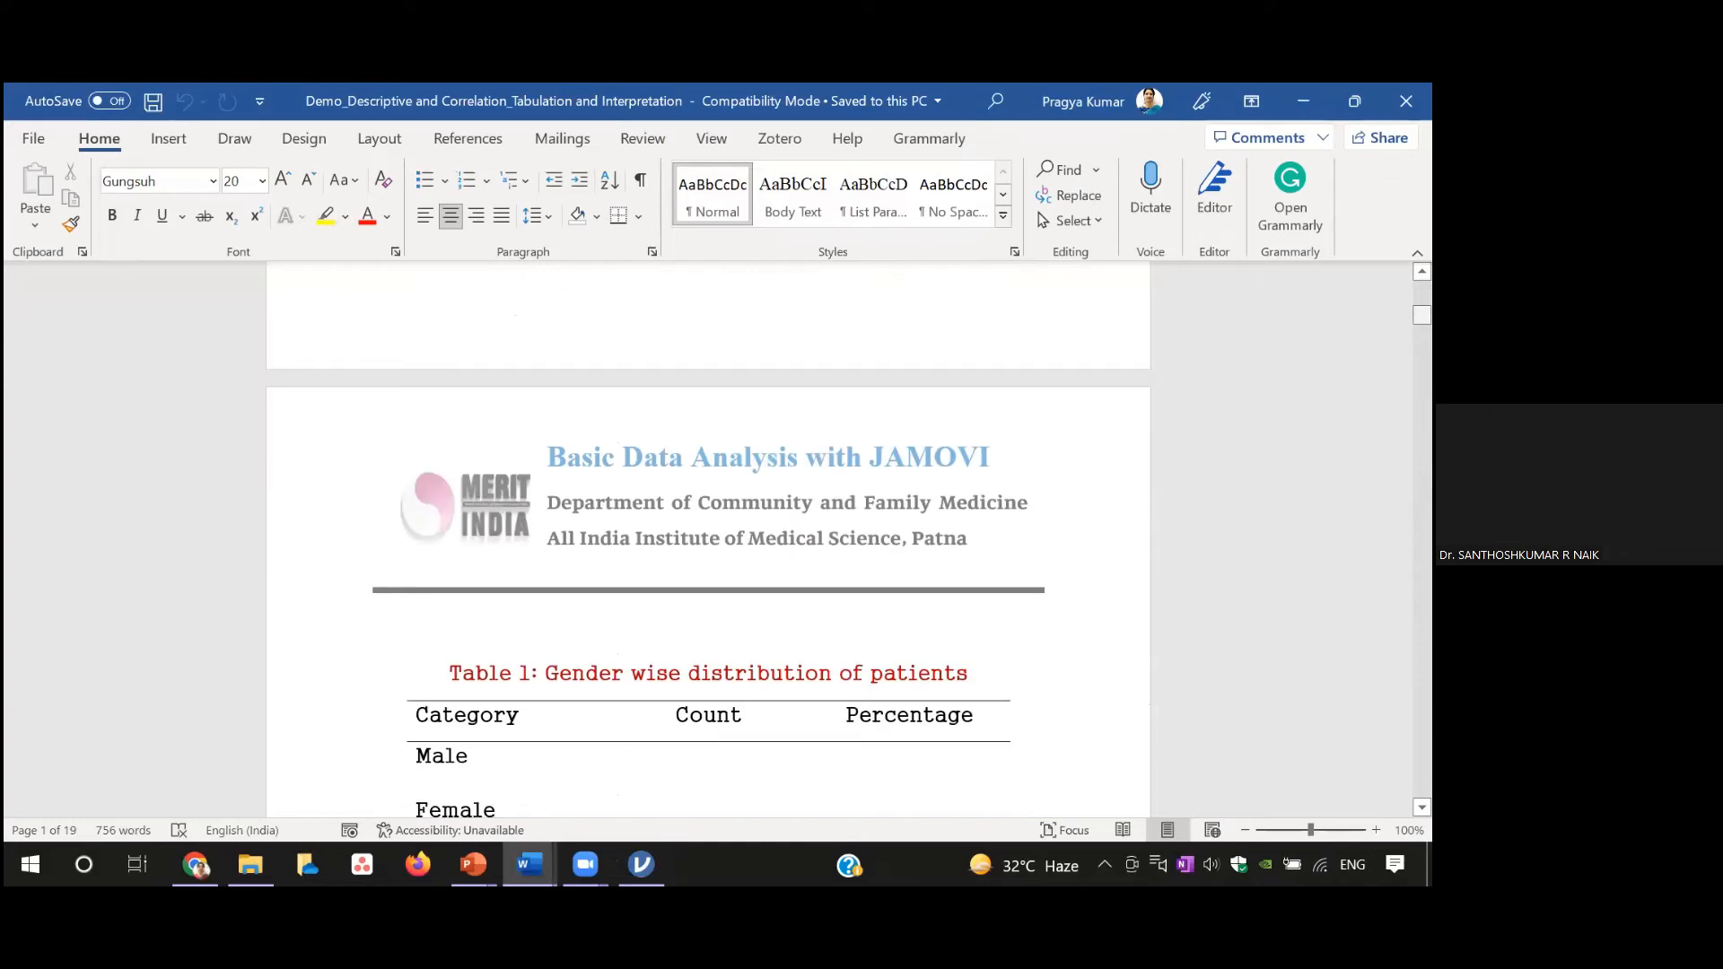
pyautogui.scroll(-12, 709, 538)
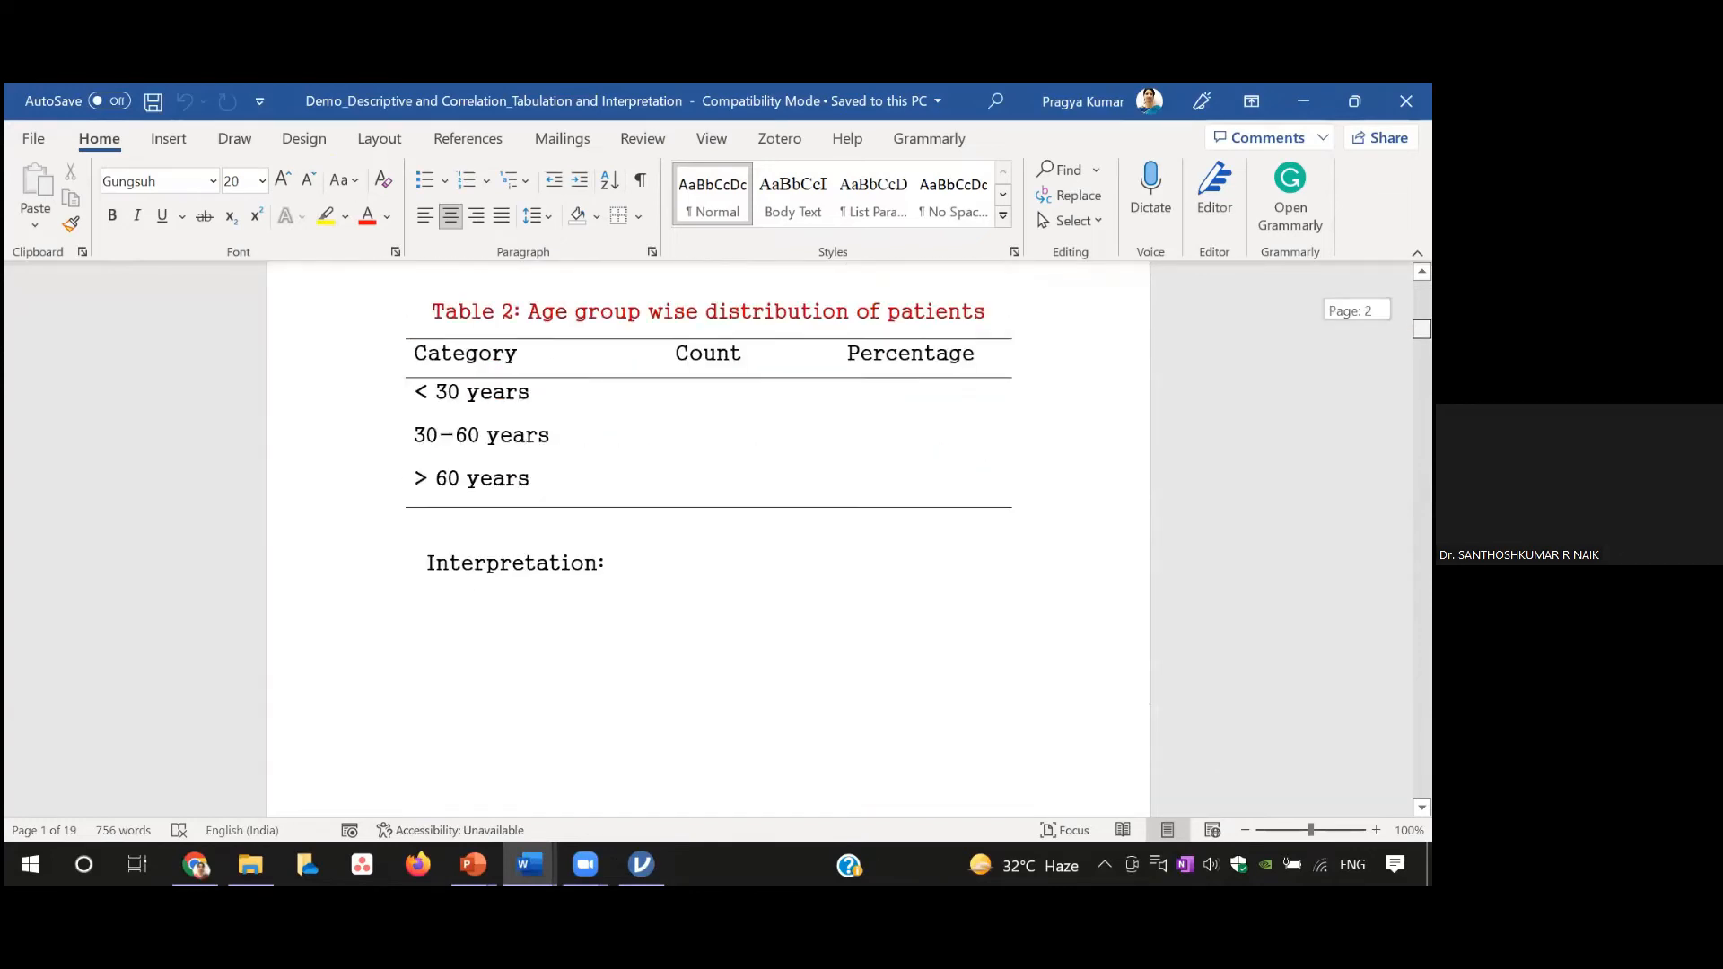
pyautogui.scroll(-8, 709, 539)
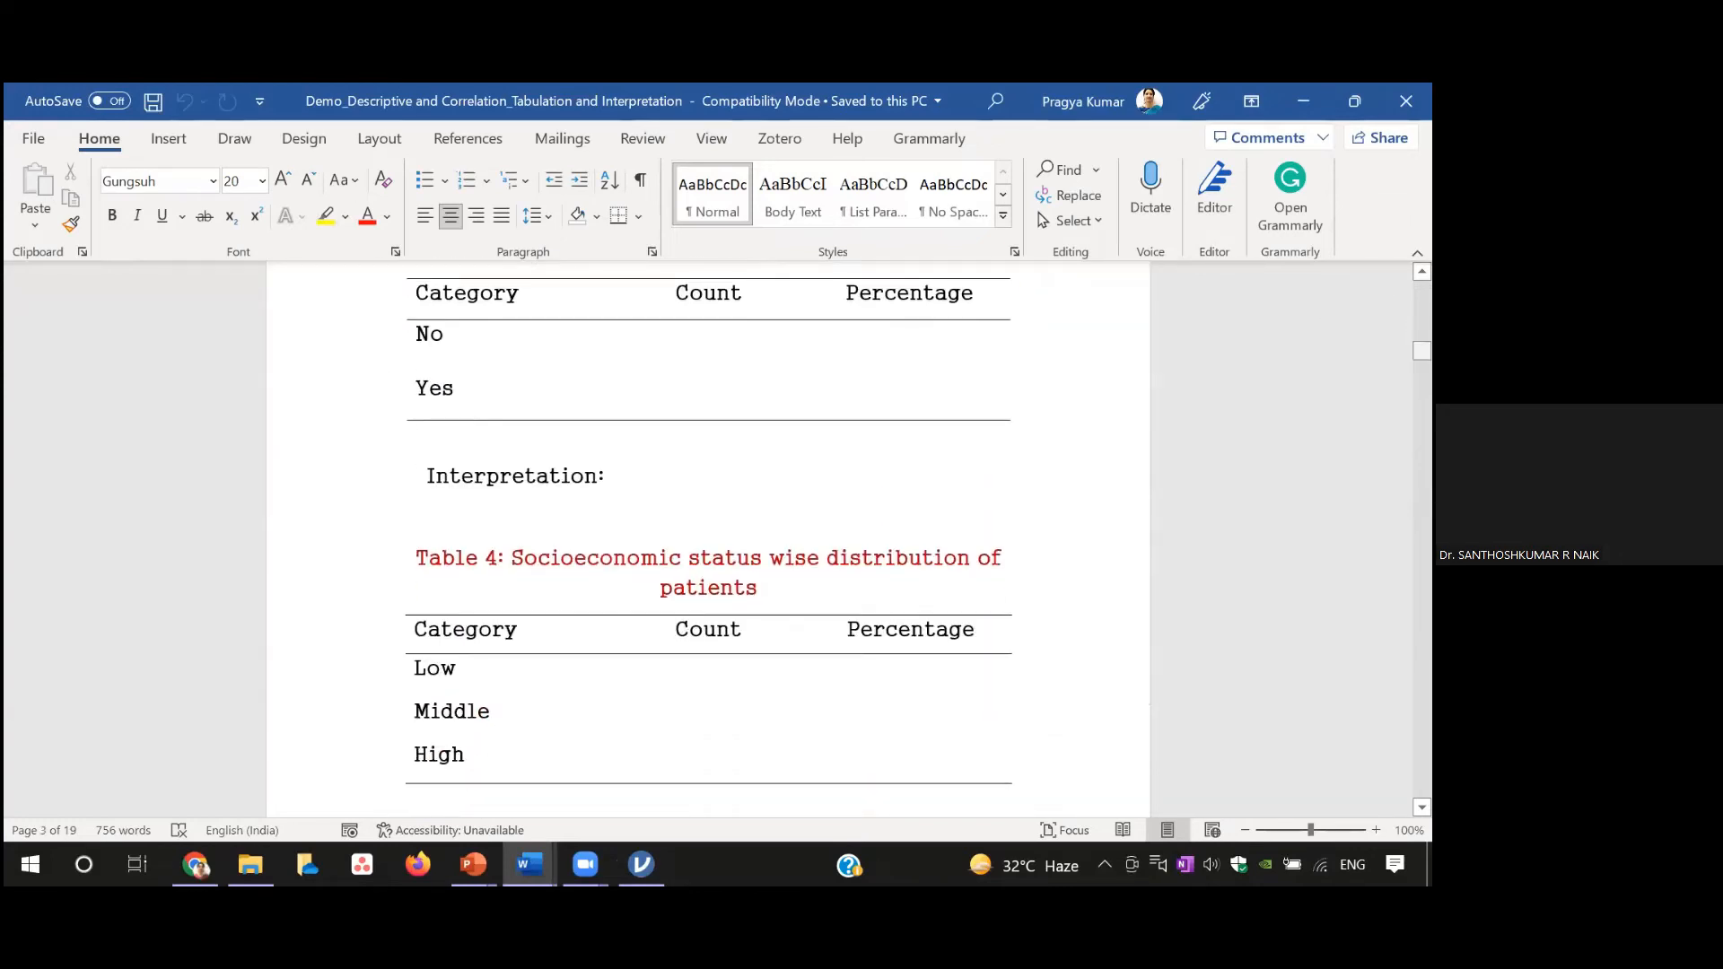
pyautogui.scroll(-20, 709, 539)
pyautogui.scroll(-20, 709, 539)
pyautogui.scroll(-20, 709, 539)
pyautogui.scroll(-20, 708, 538)
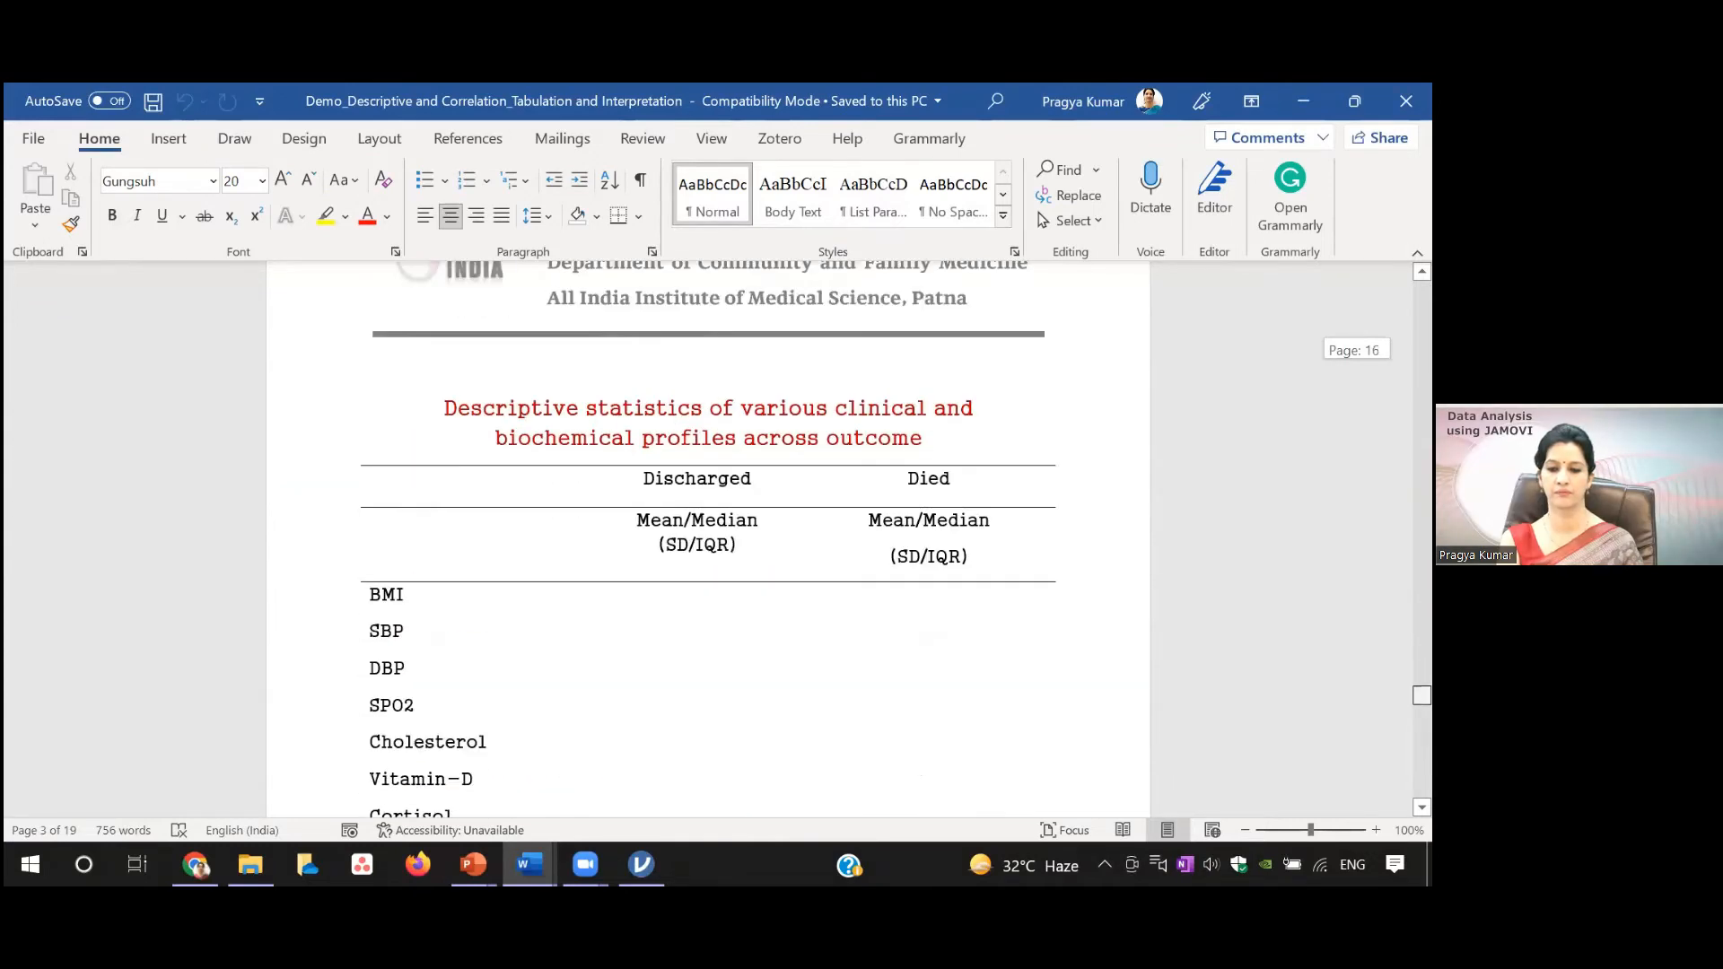
pyautogui.scroll(-10, 709, 538)
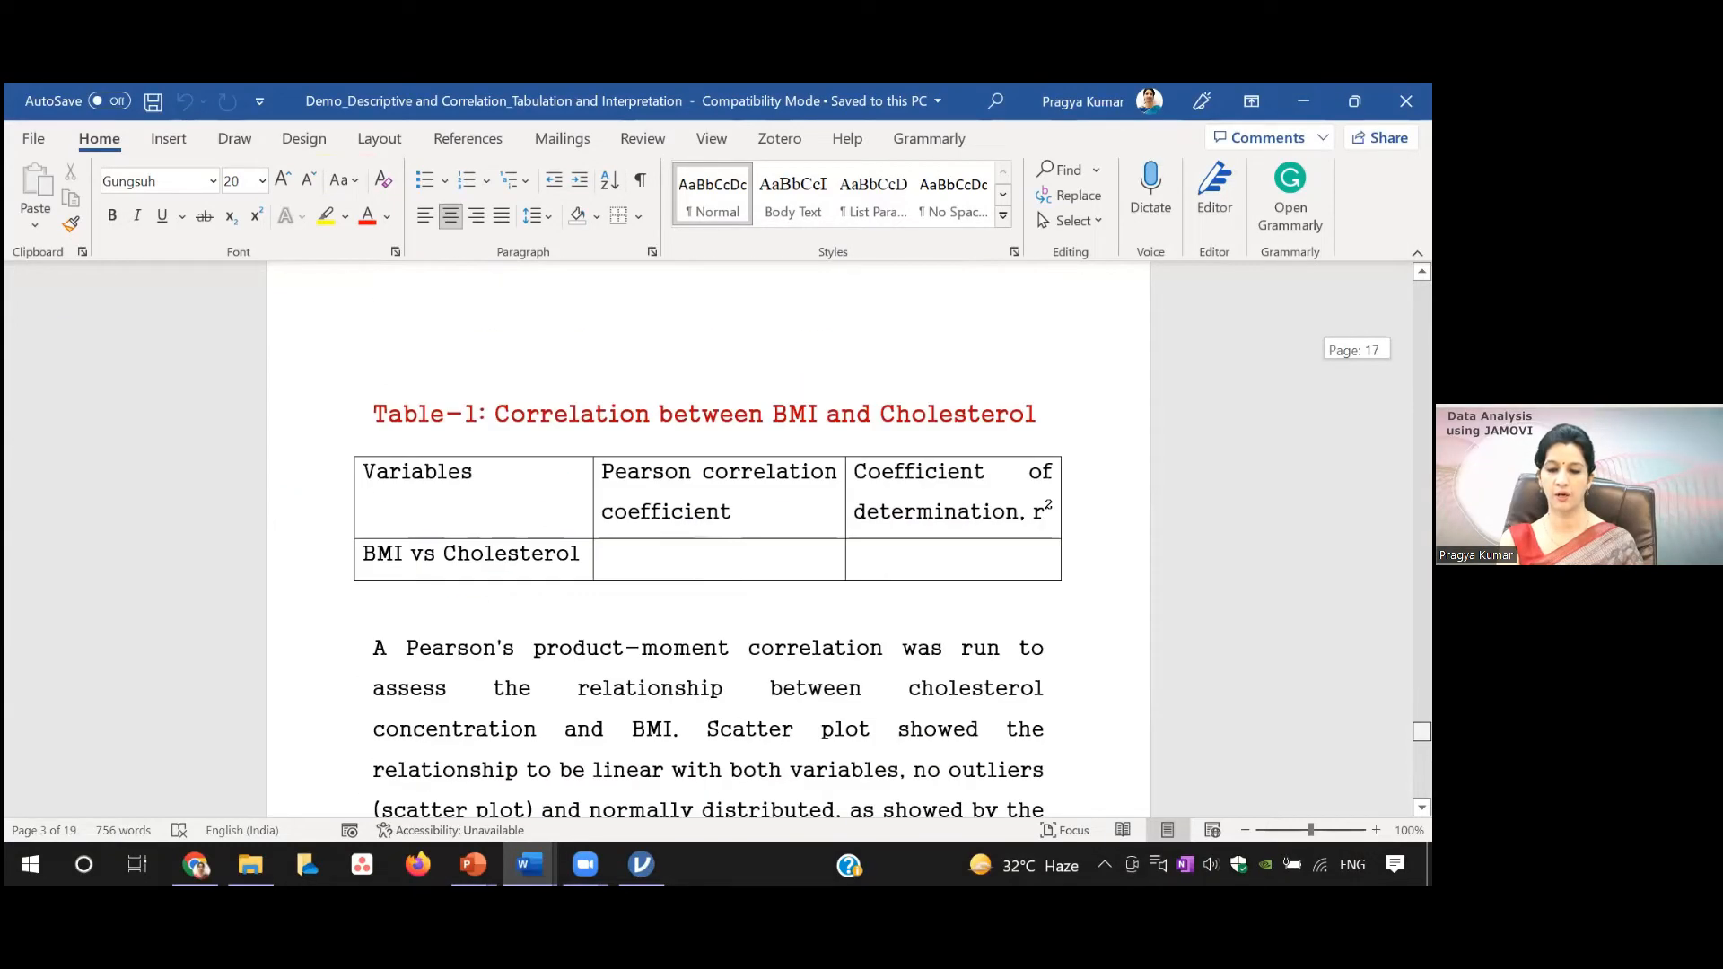
pyautogui.scroll(5, 709, 539)
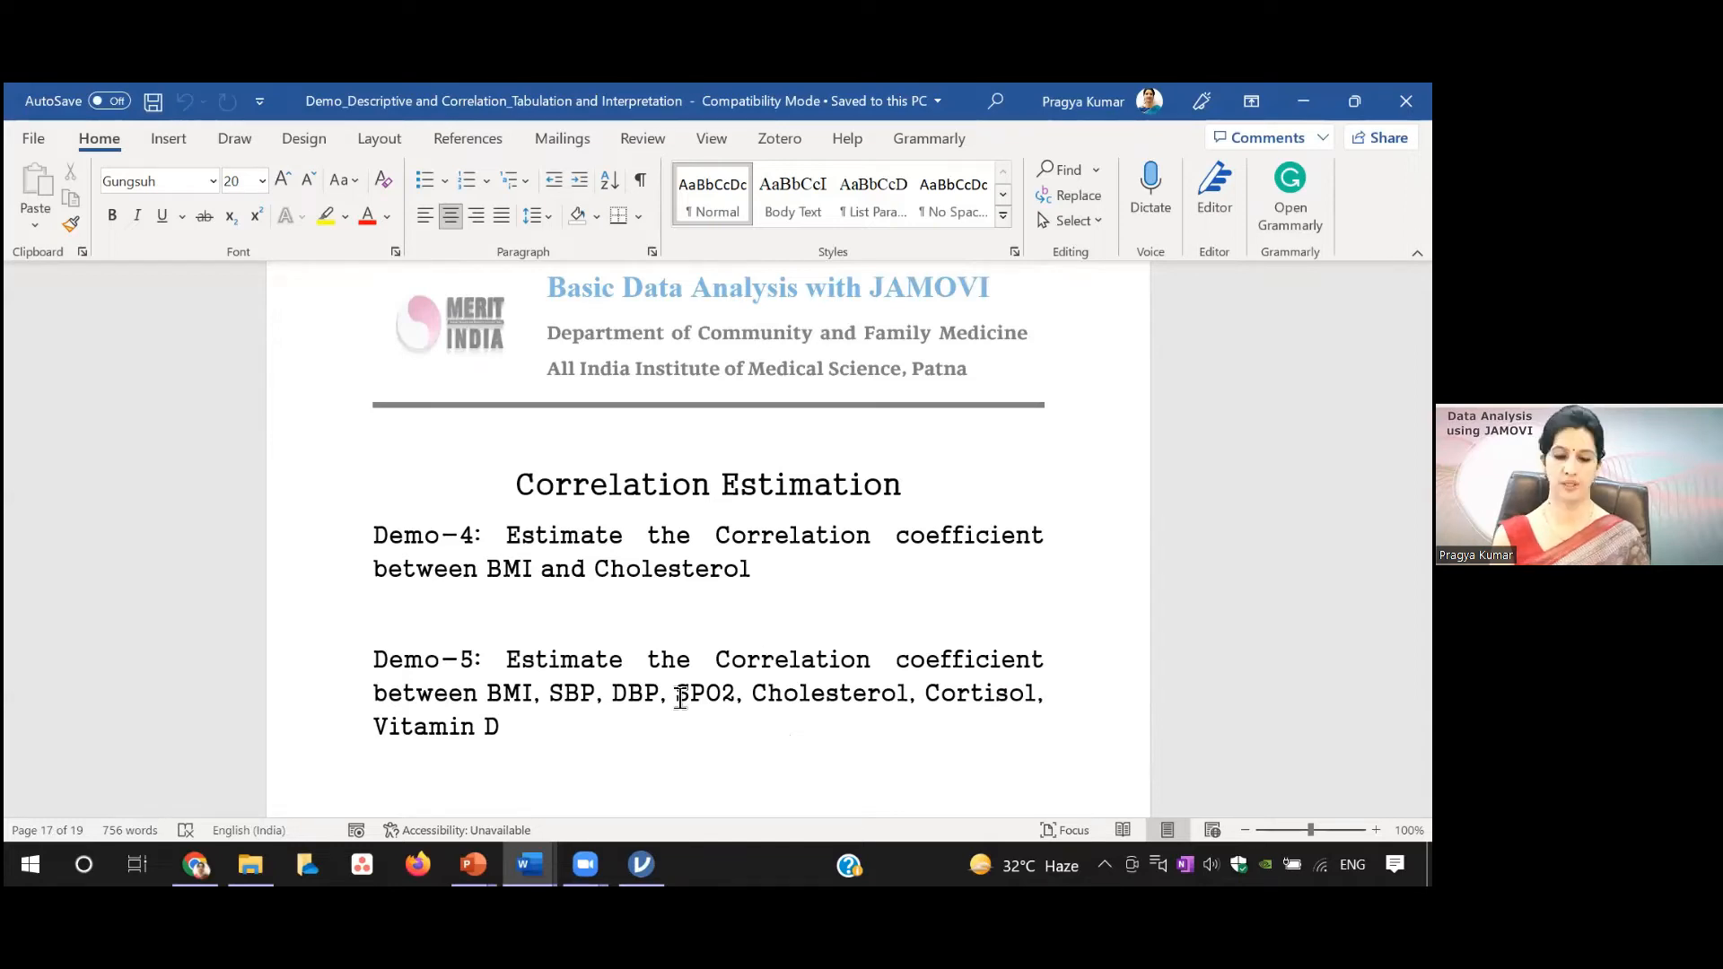
# Delete DBP from the Demo-5 list of variables in the Correlation Estimation section
pyautogui.moveTo(613, 696); pyautogui.dragTo(675, 697)
pyautogui.press('Delete')
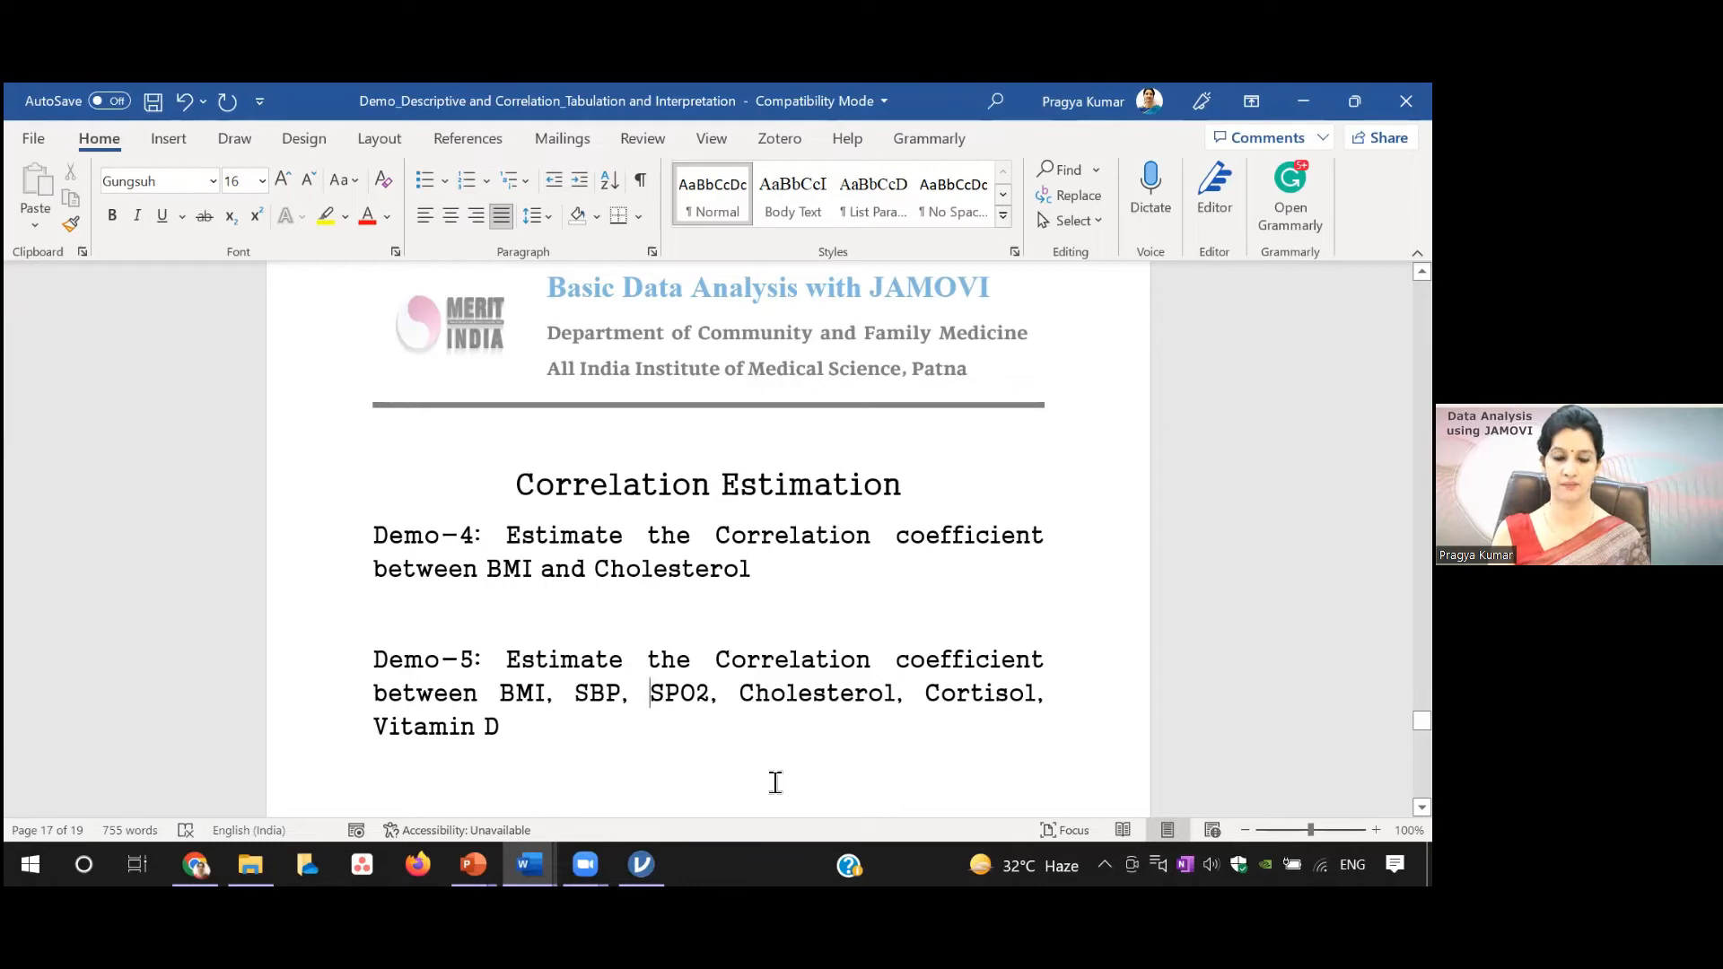
# Switch to the Demo_Correlation dataset in jamovi and examine its variable columns, from Name through Cortisol_1
pyautogui.moveTo(641, 864)
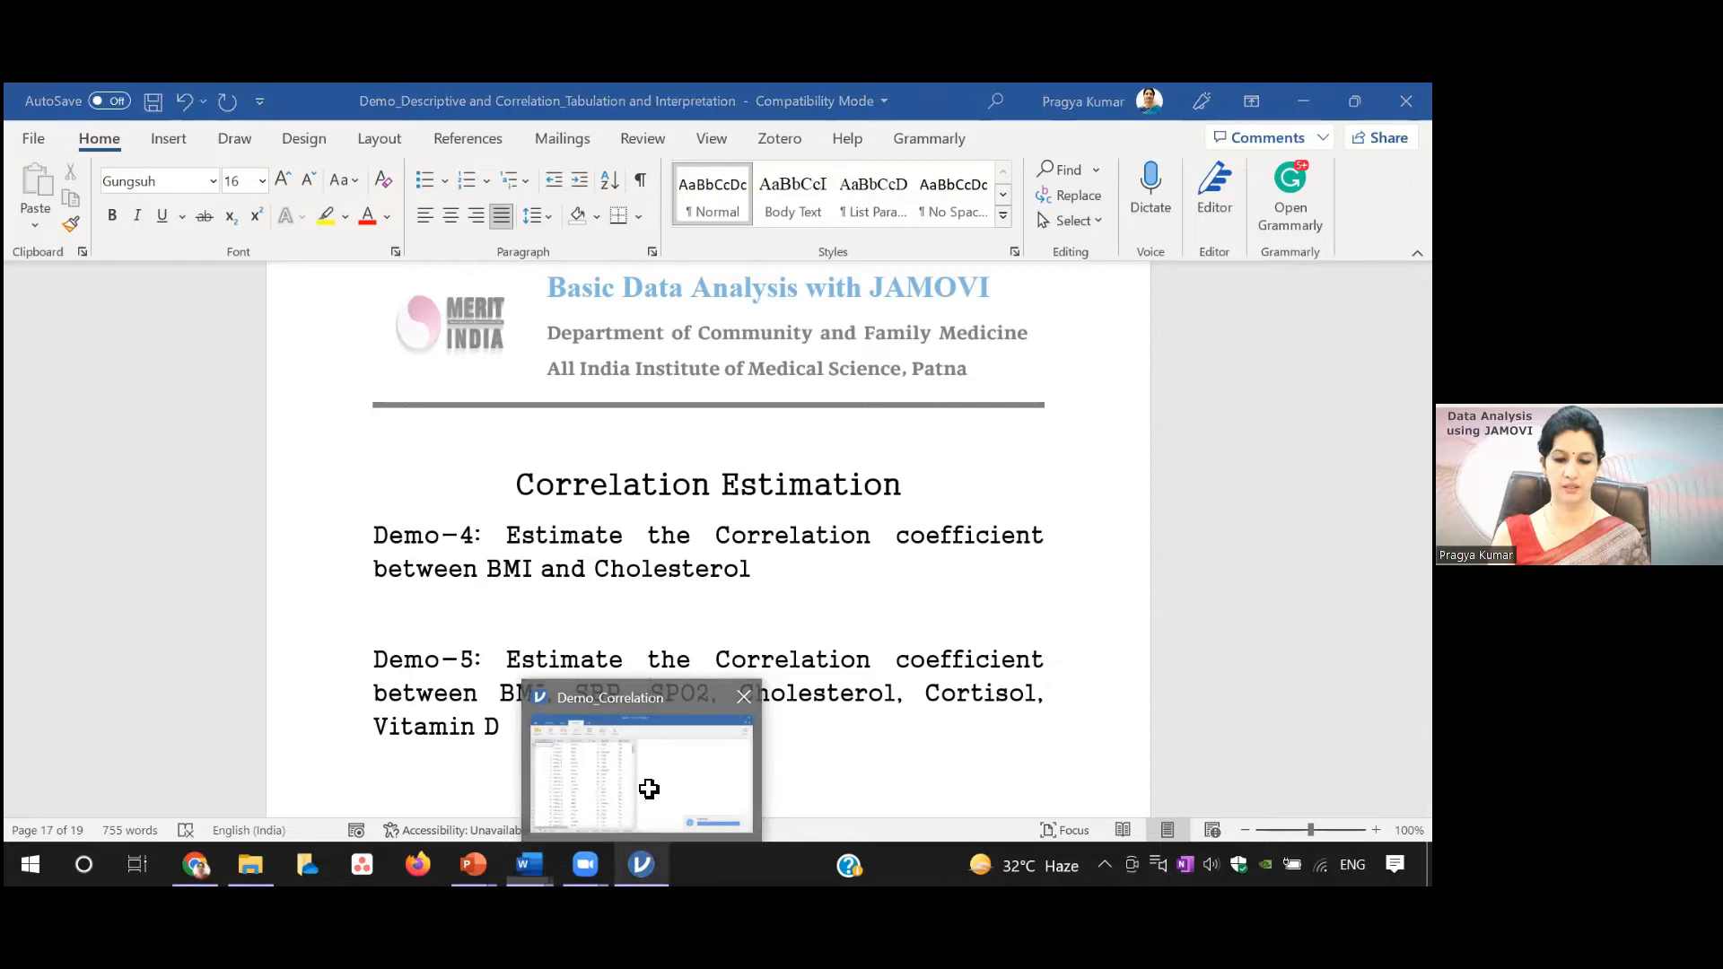
pyautogui.click(649, 794)
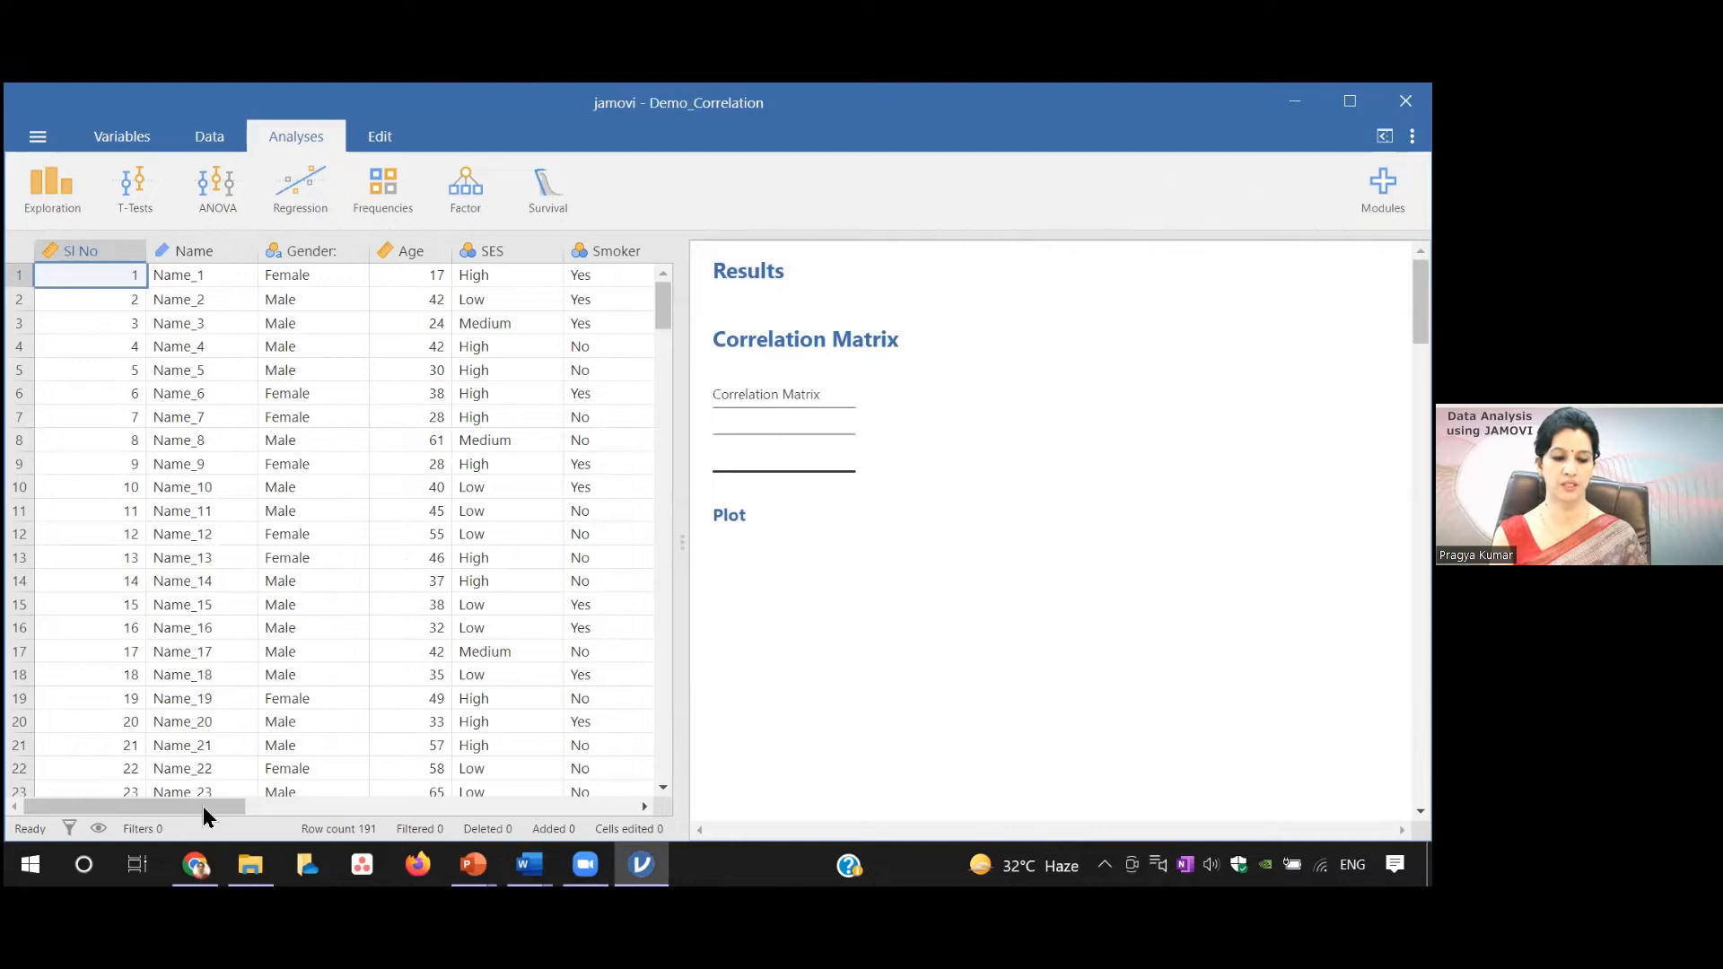
pyautogui.moveTo(301, 811); pyautogui.dragTo(397, 815)
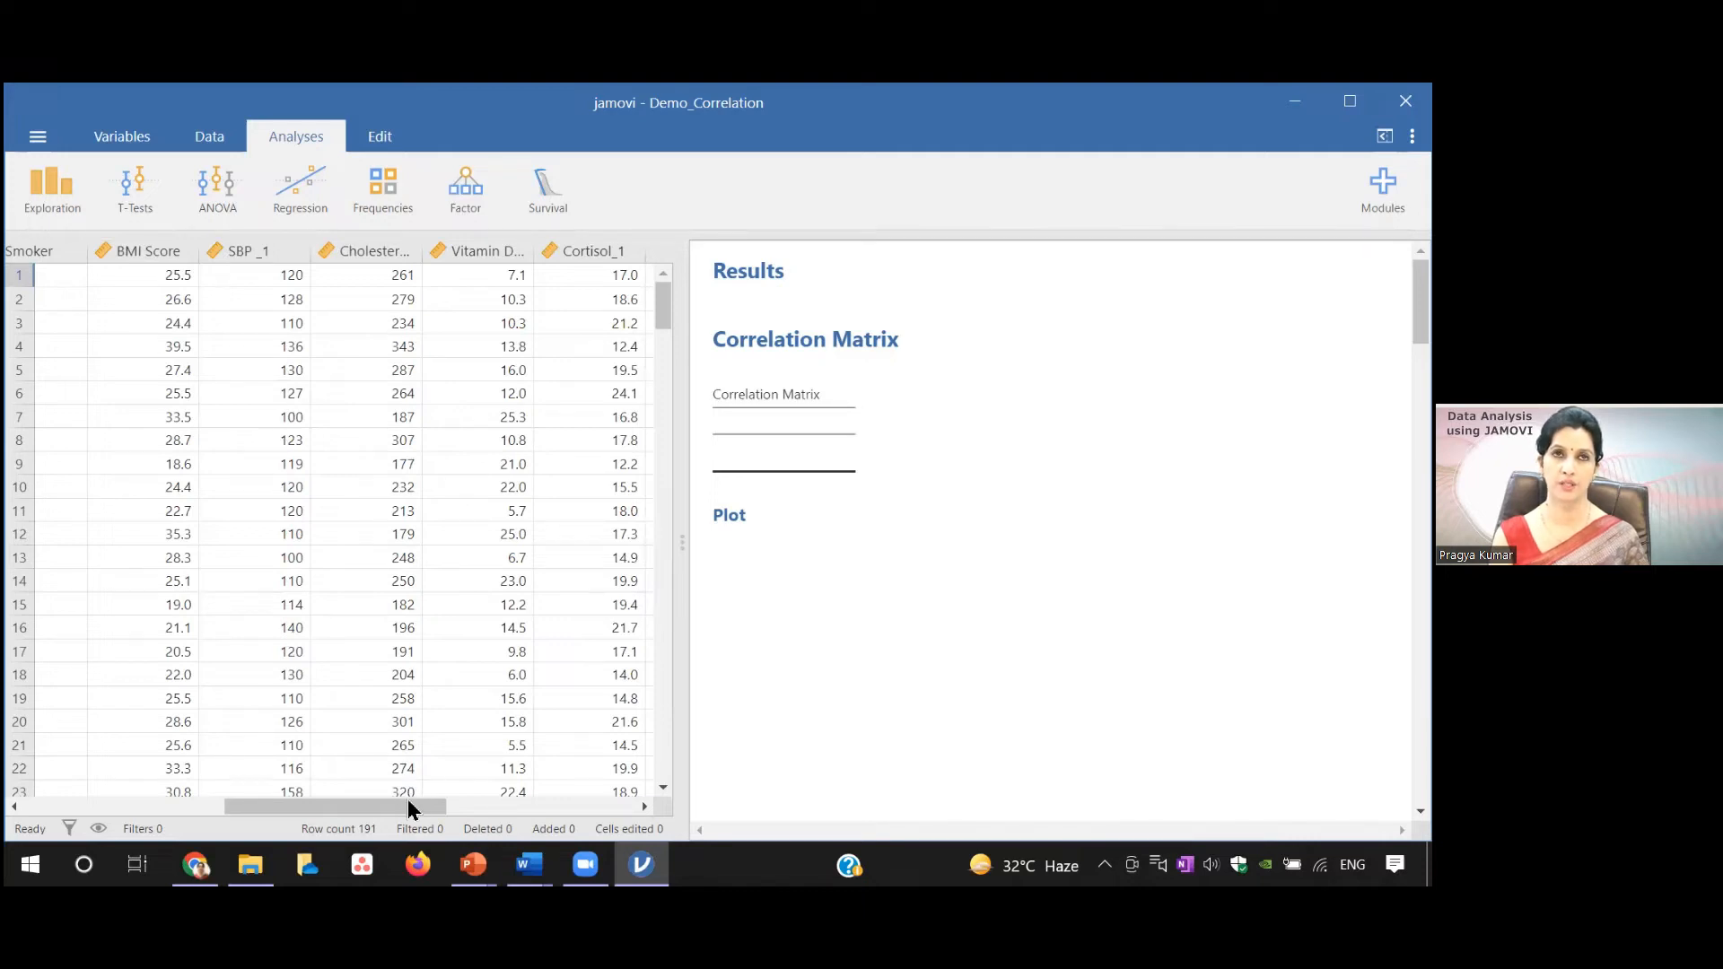
pyautogui.moveTo(408, 808); pyautogui.dragTo(224, 806)
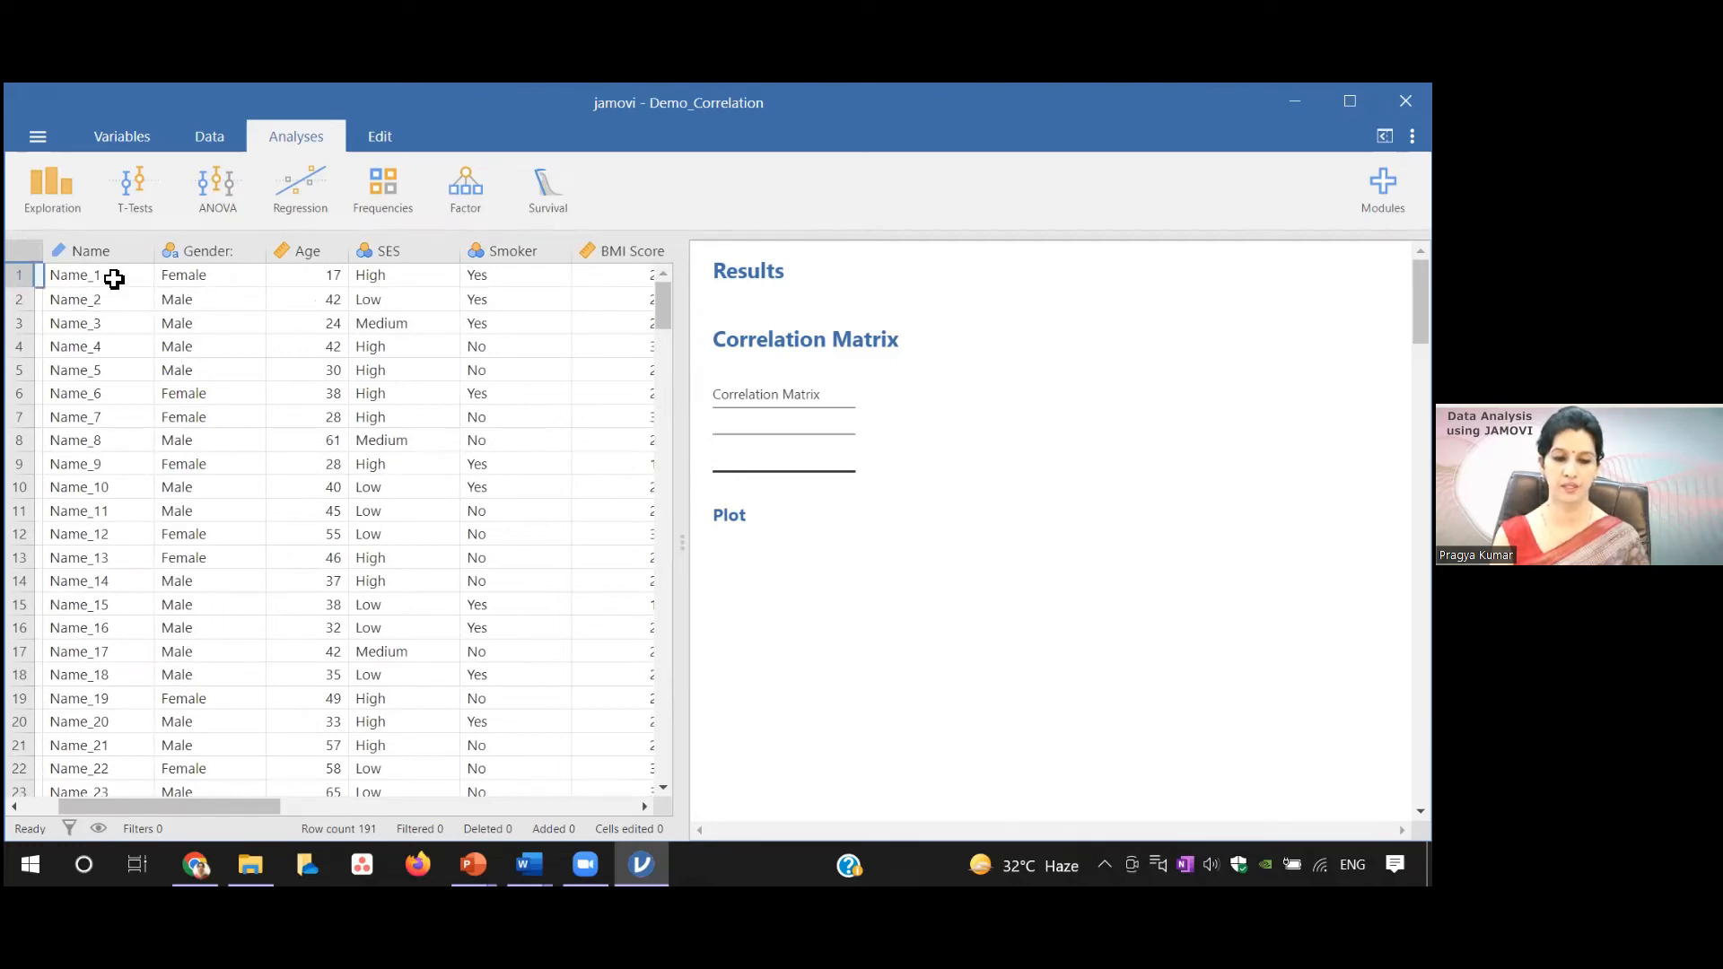
pyautogui.moveTo(196, 806); pyautogui.dragTo(321, 800)
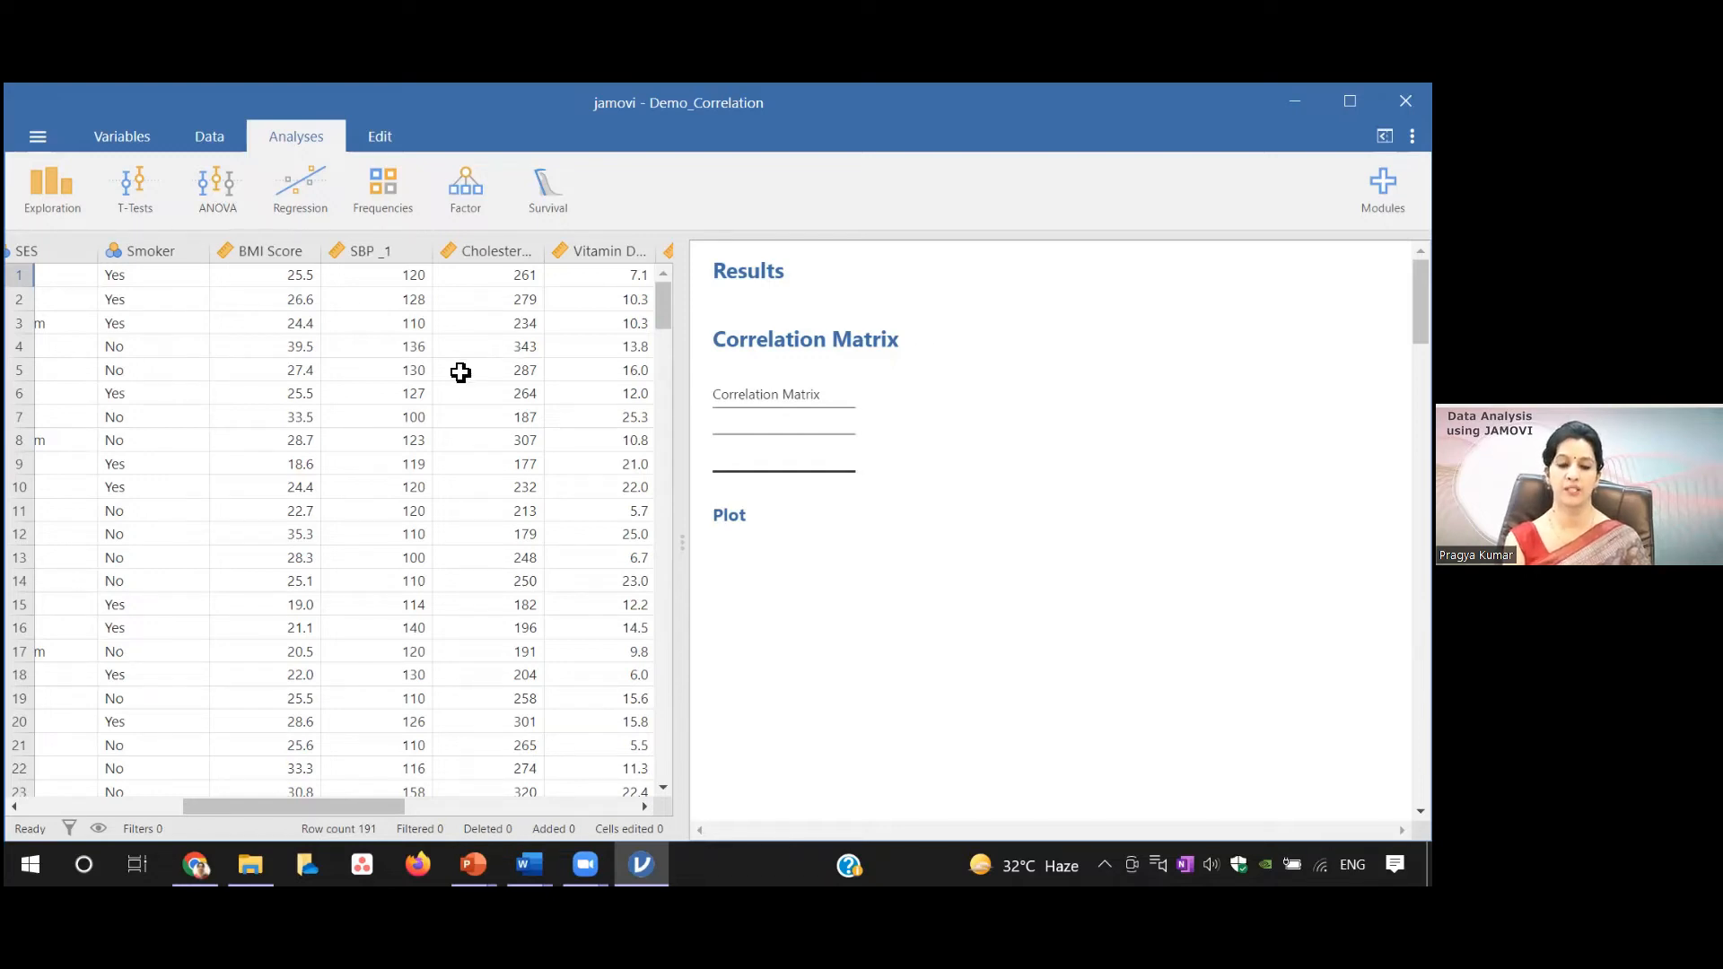
# Create a Descriptives analysis with BMI Score and Cholesterol_1 as its variables
pyautogui.click(50, 204)
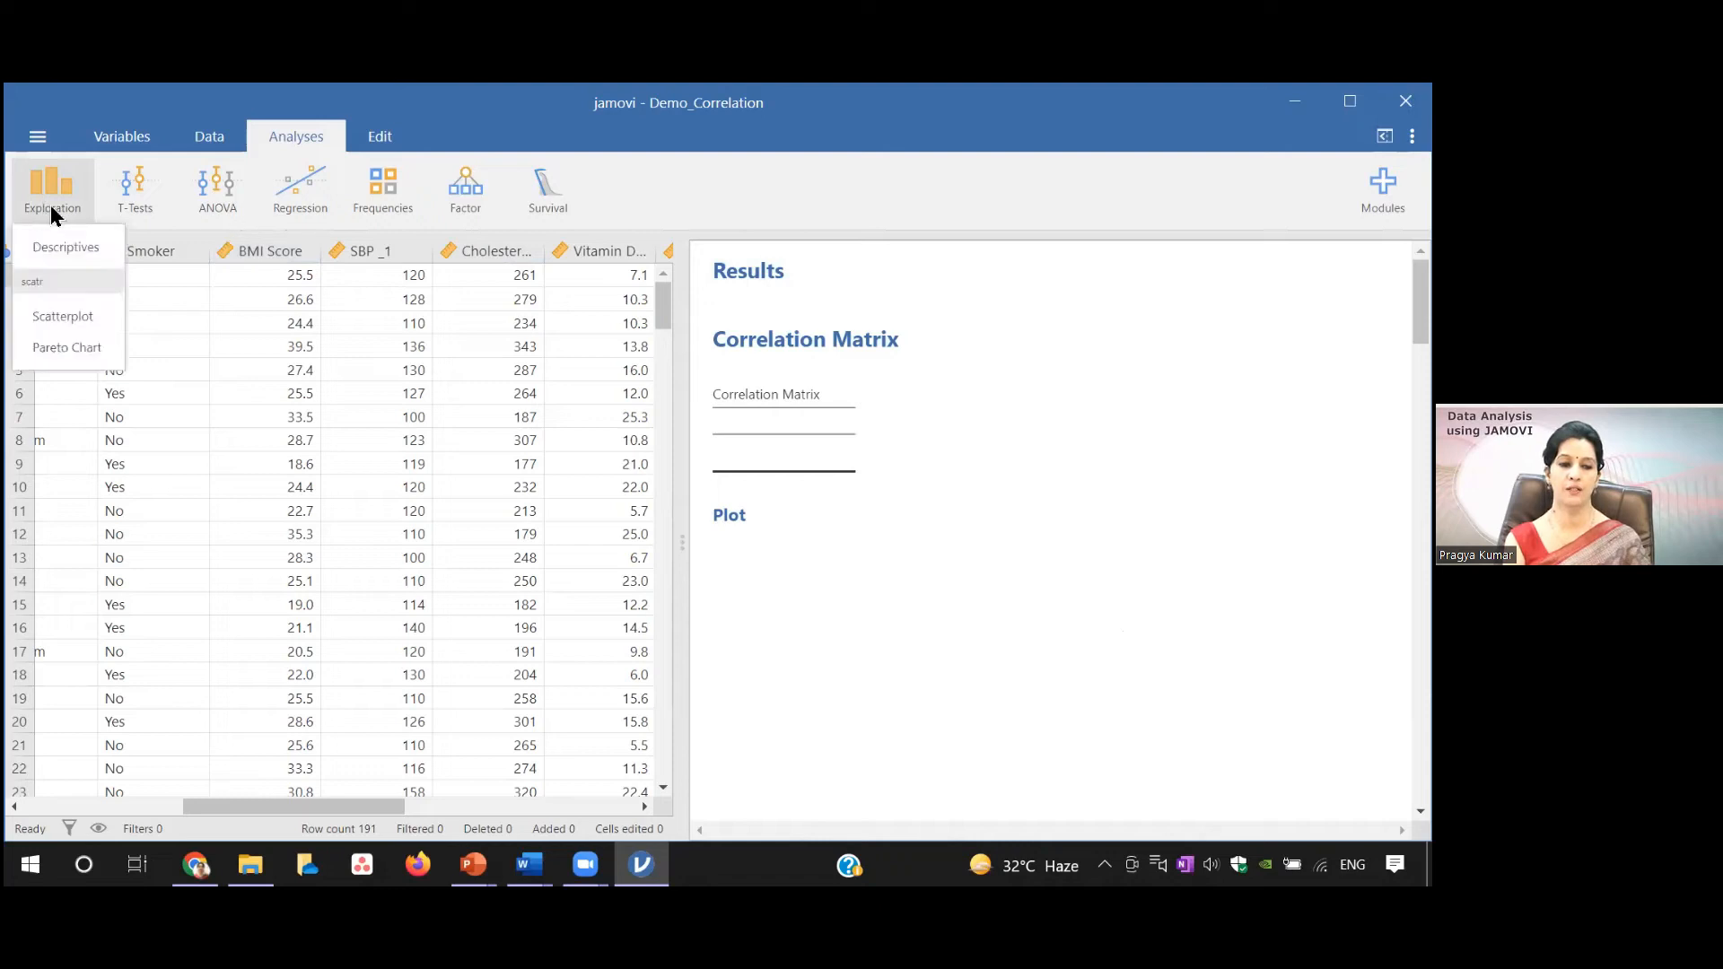
pyautogui.click(63, 244)
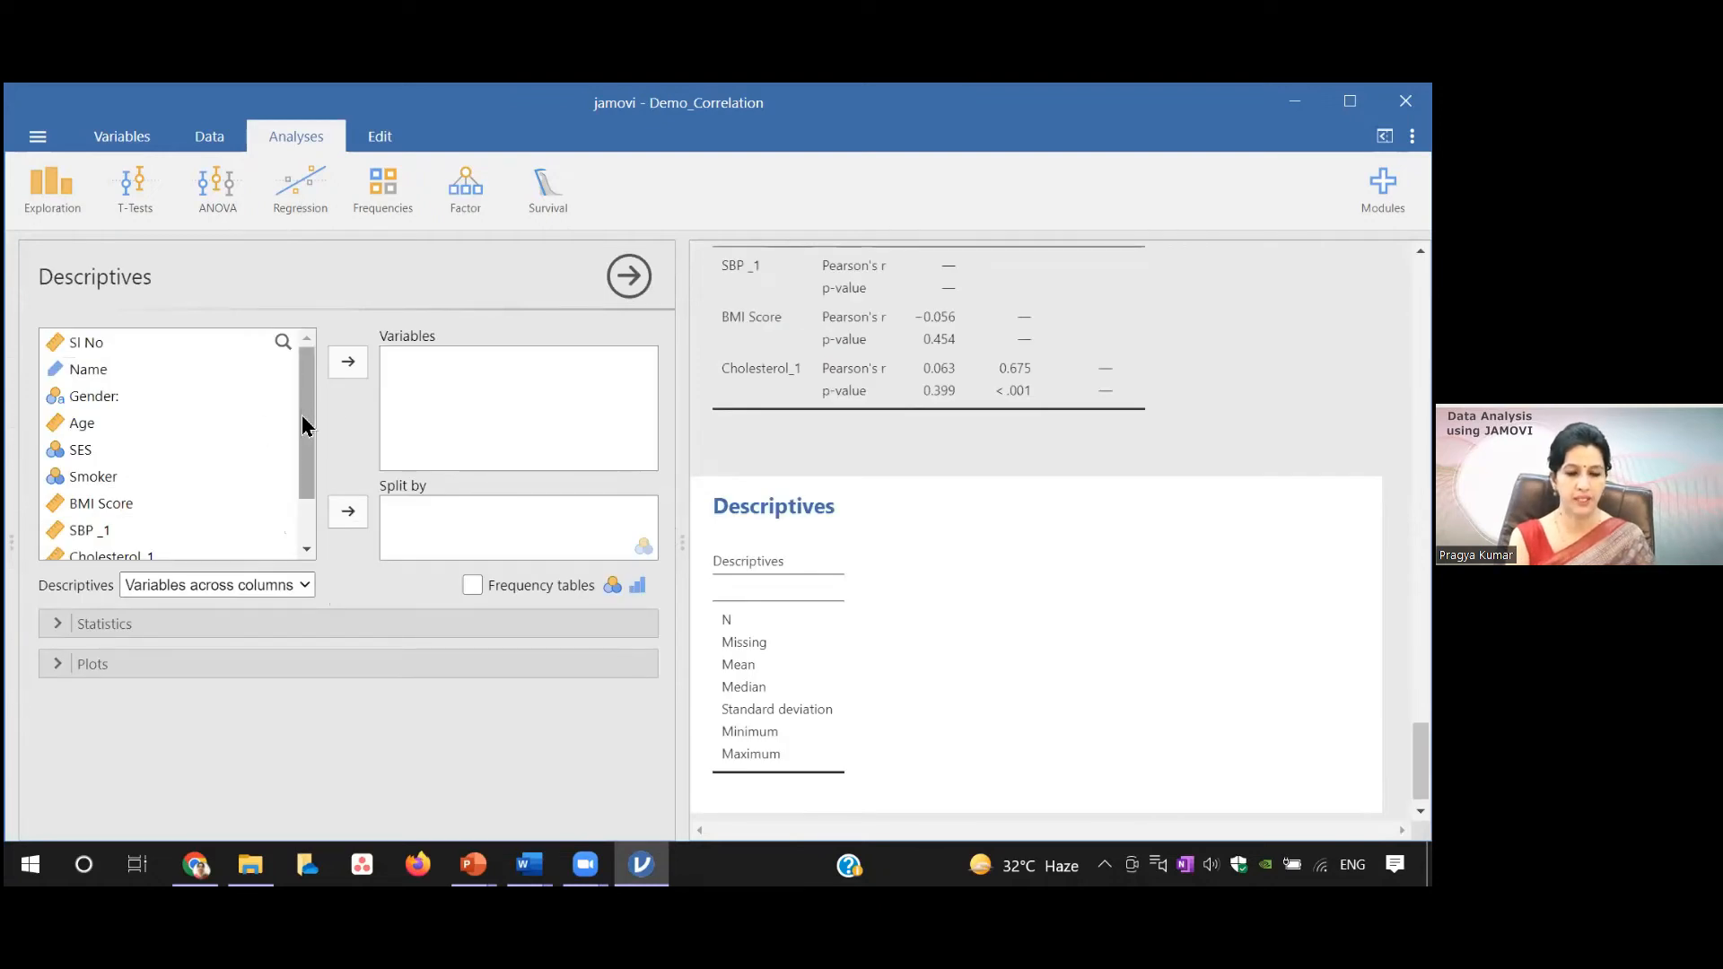
pyautogui.scroll(-1, 303, 436)
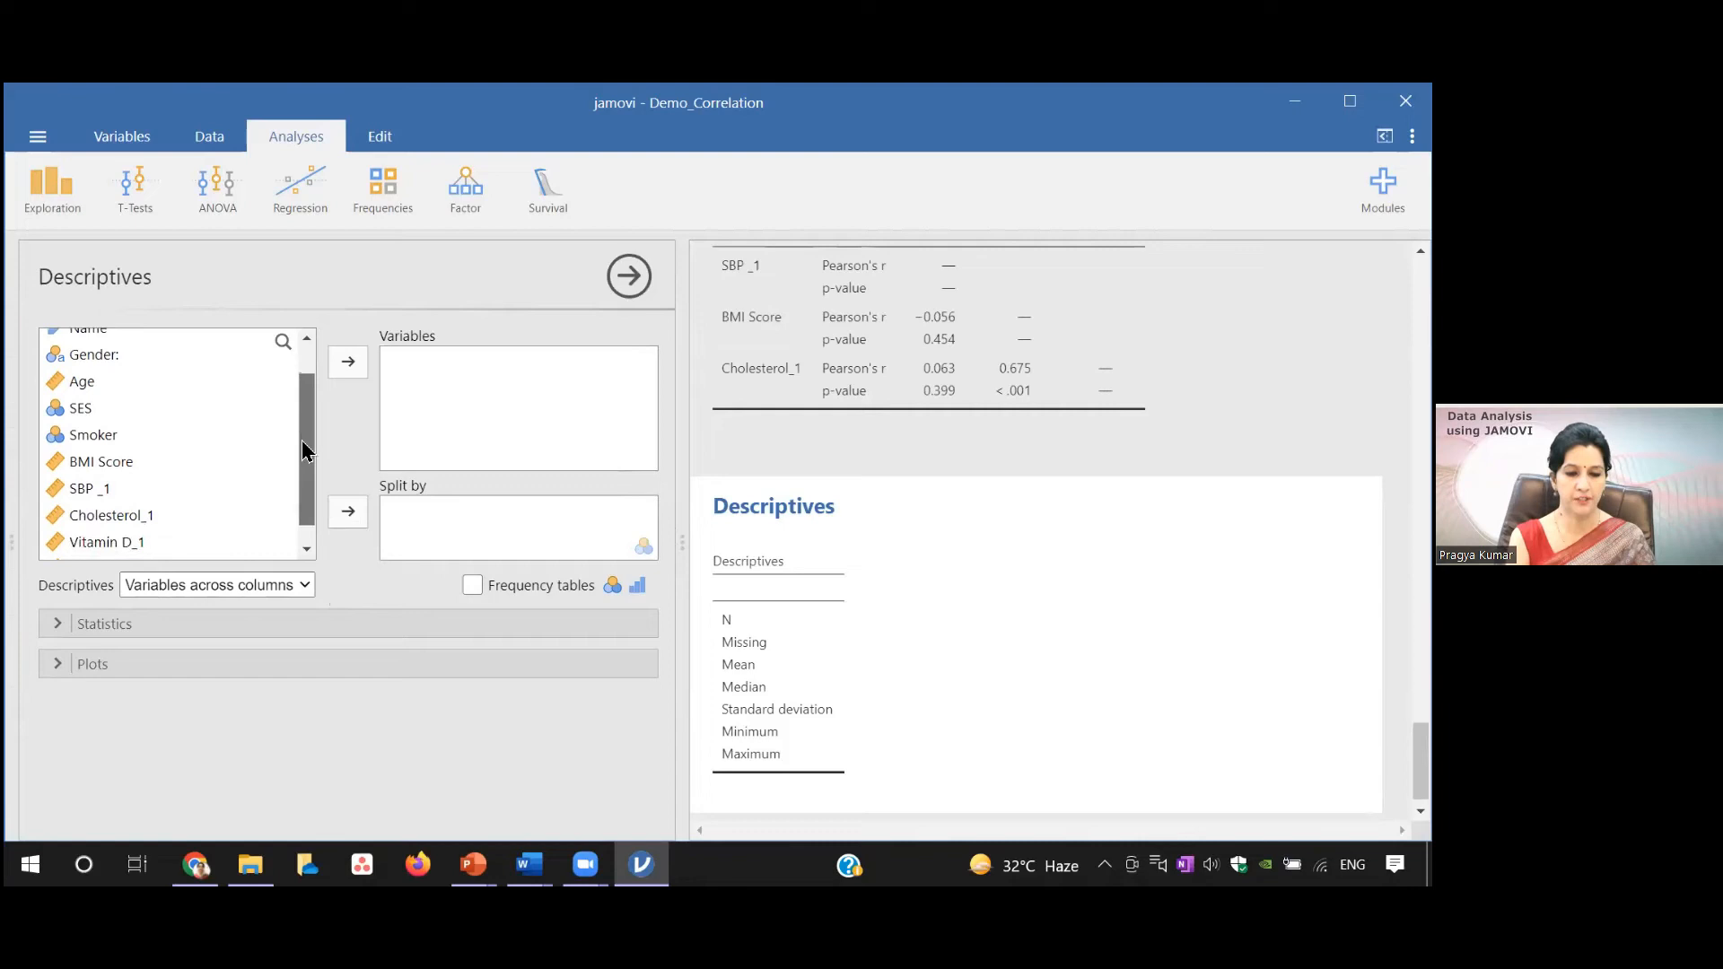
pyautogui.click(135, 463)
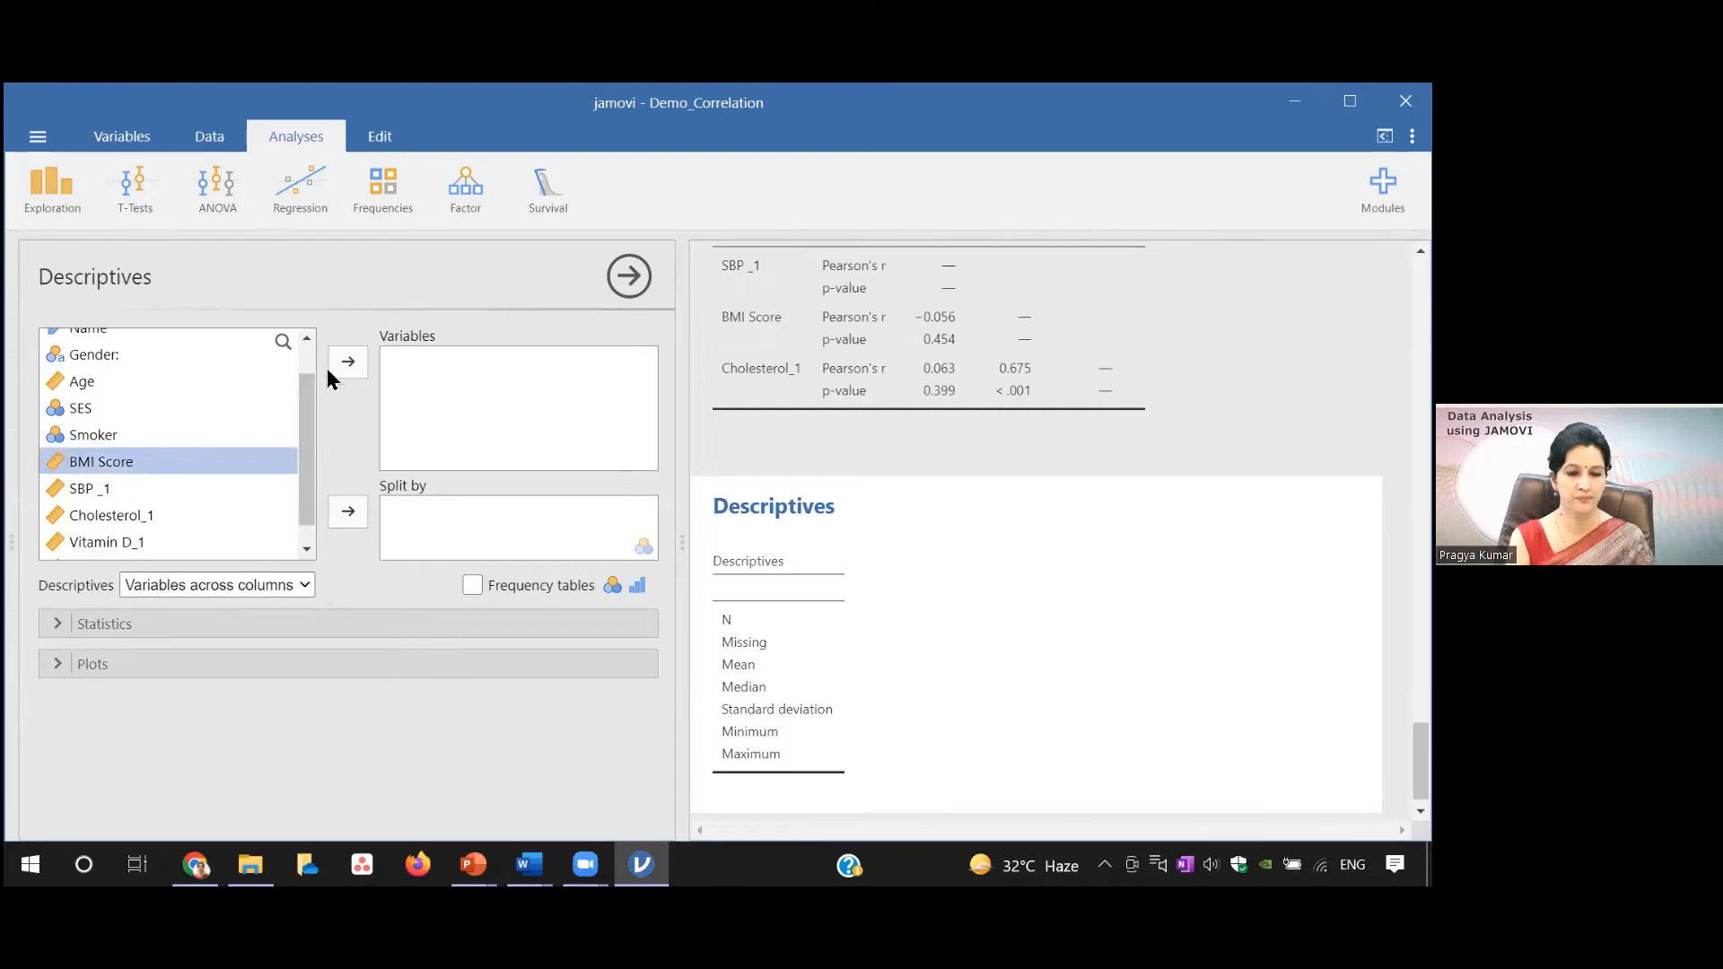
pyautogui.click(348, 362)
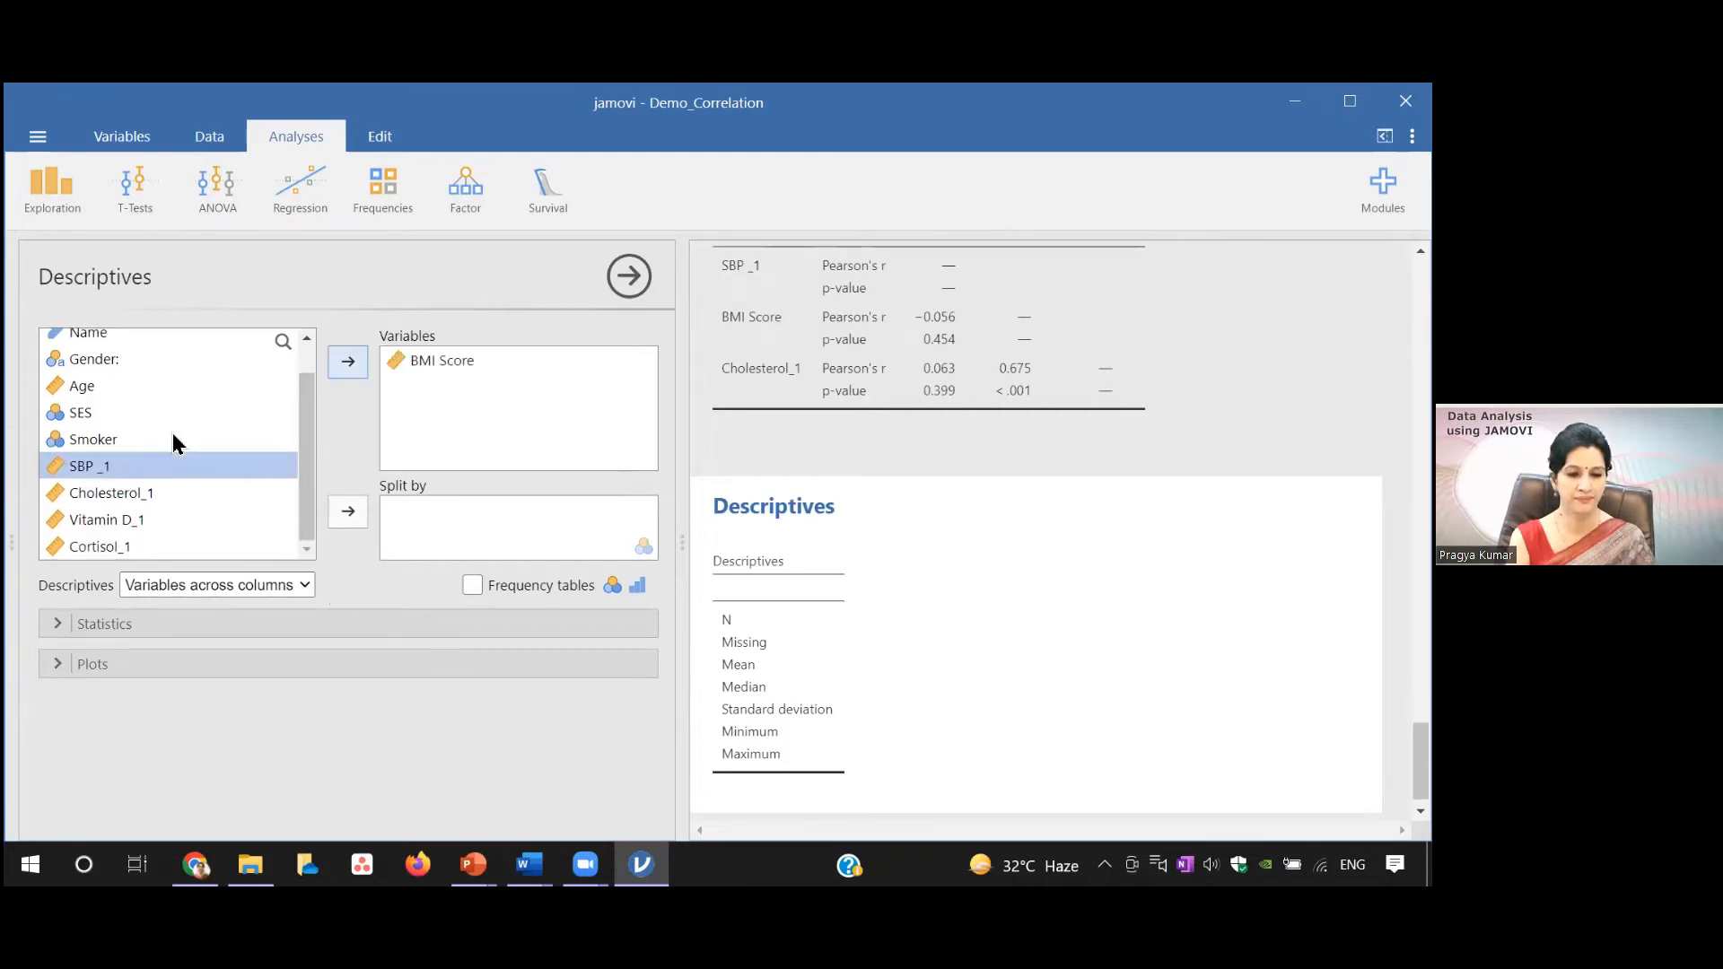
pyautogui.click(148, 496)
pyautogui.click(348, 361)
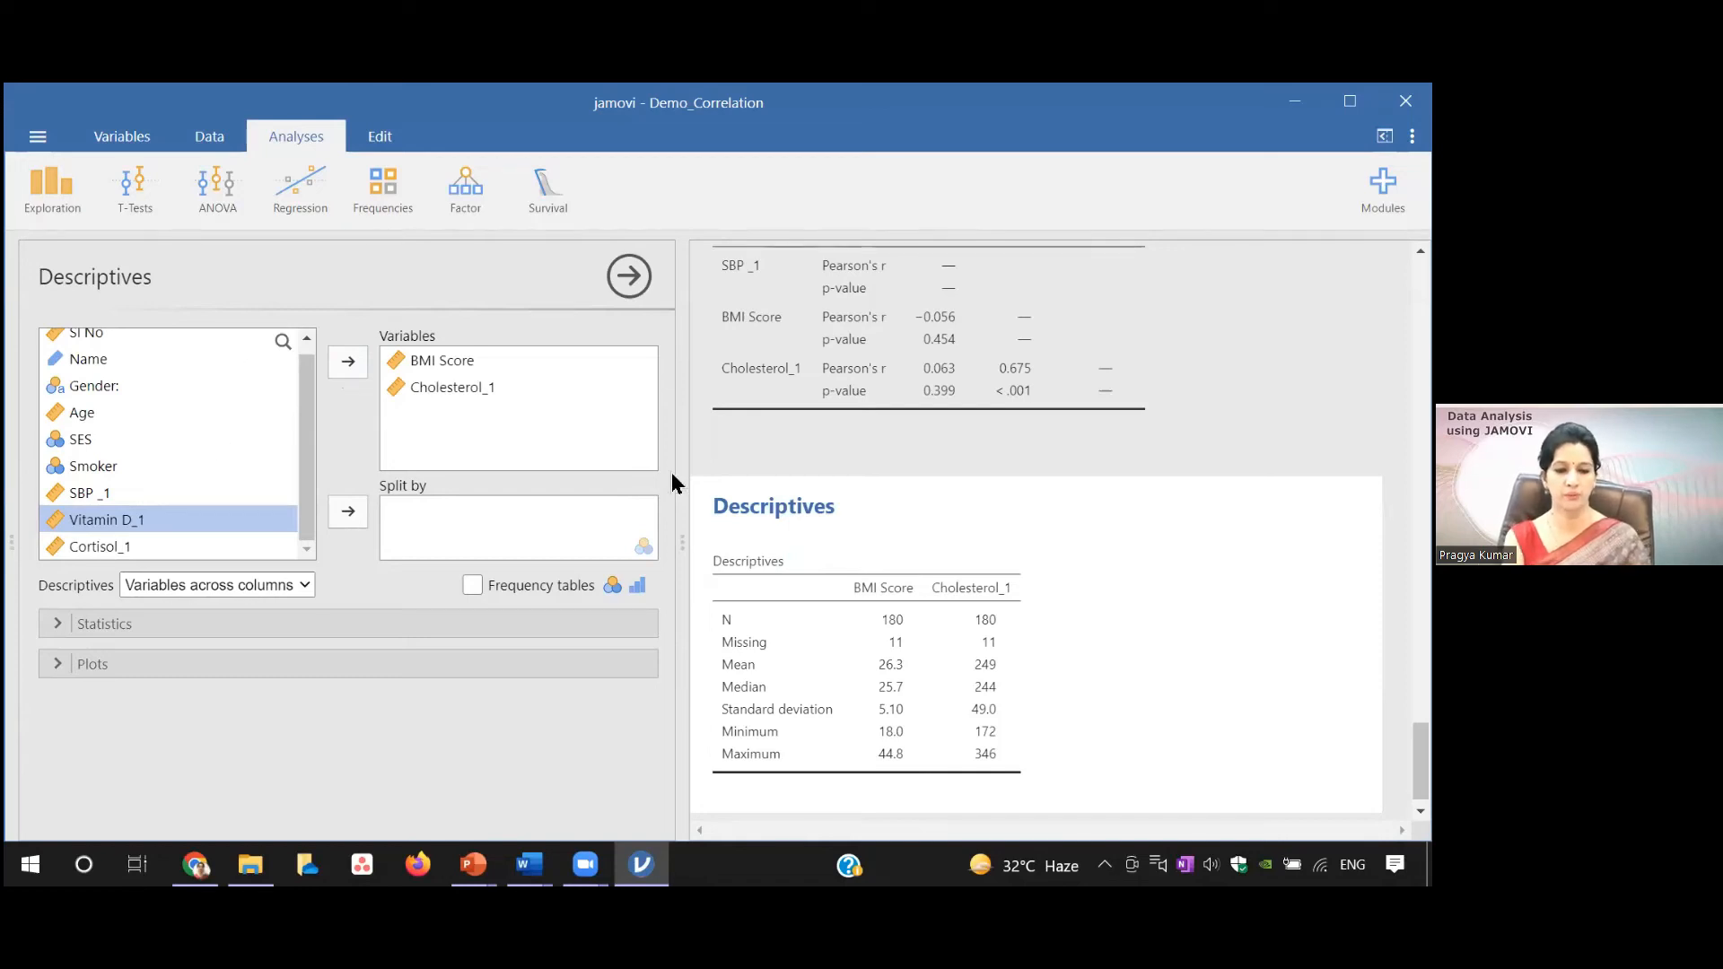
# Remove the mean, standard deviation, minimum and maximum from the statistics of the Descriptives analysis
pyautogui.click(155, 625)
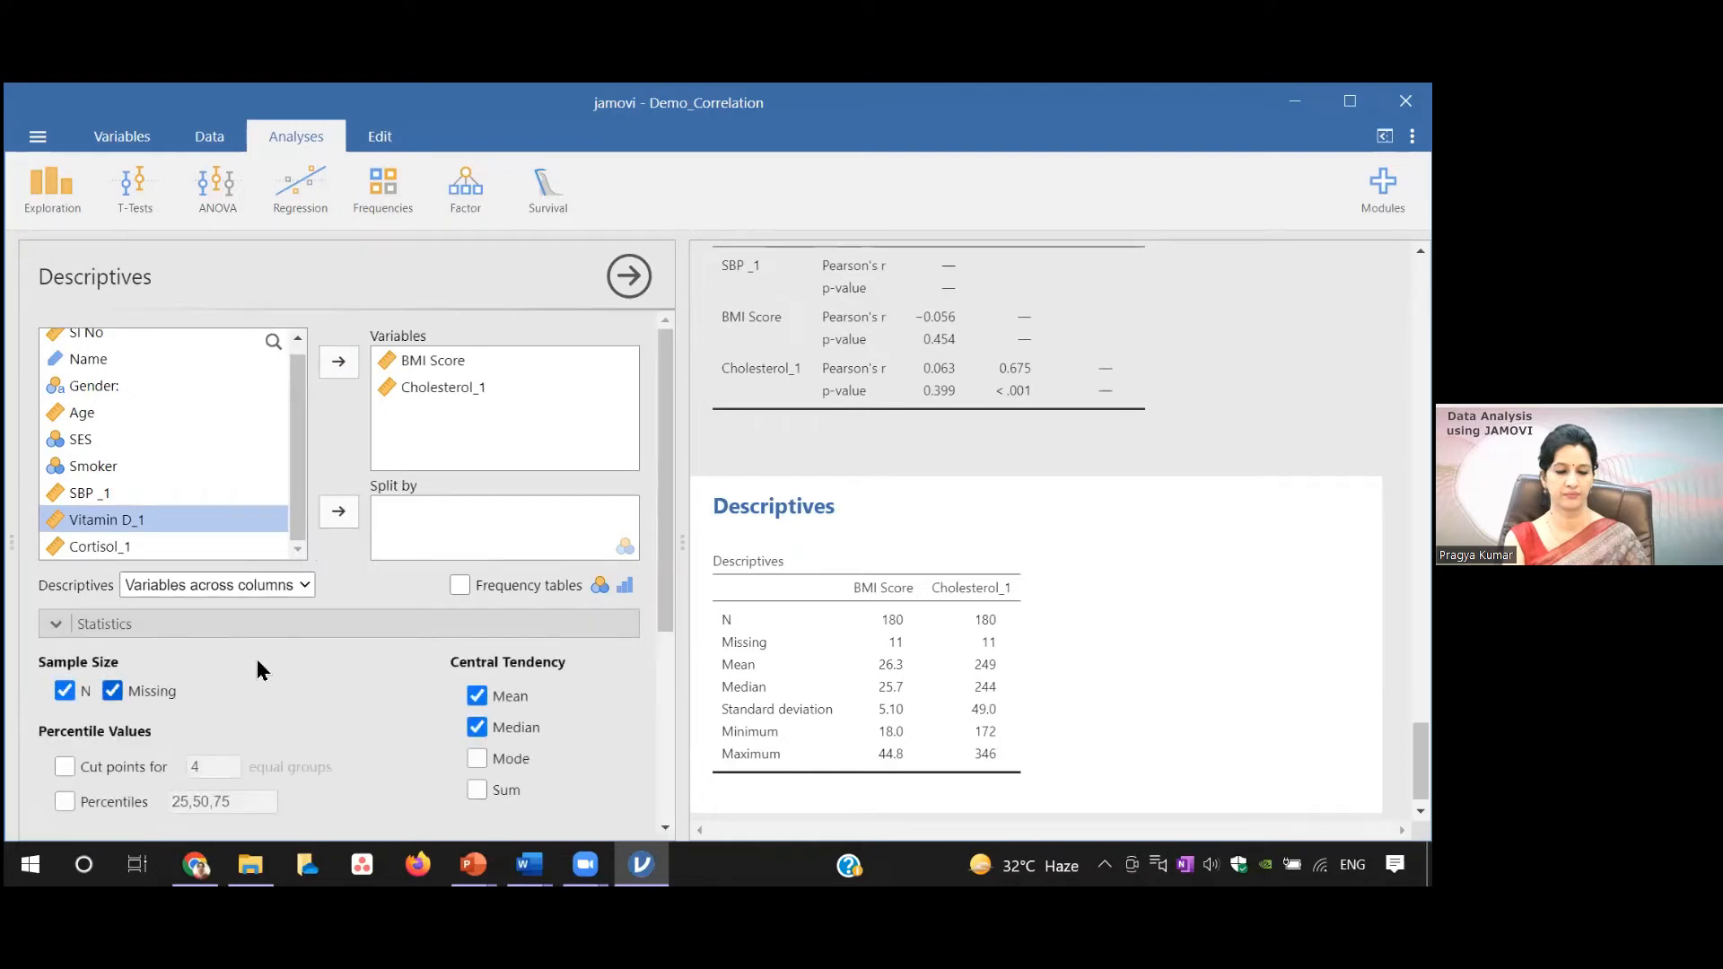
pyautogui.click(472, 690)
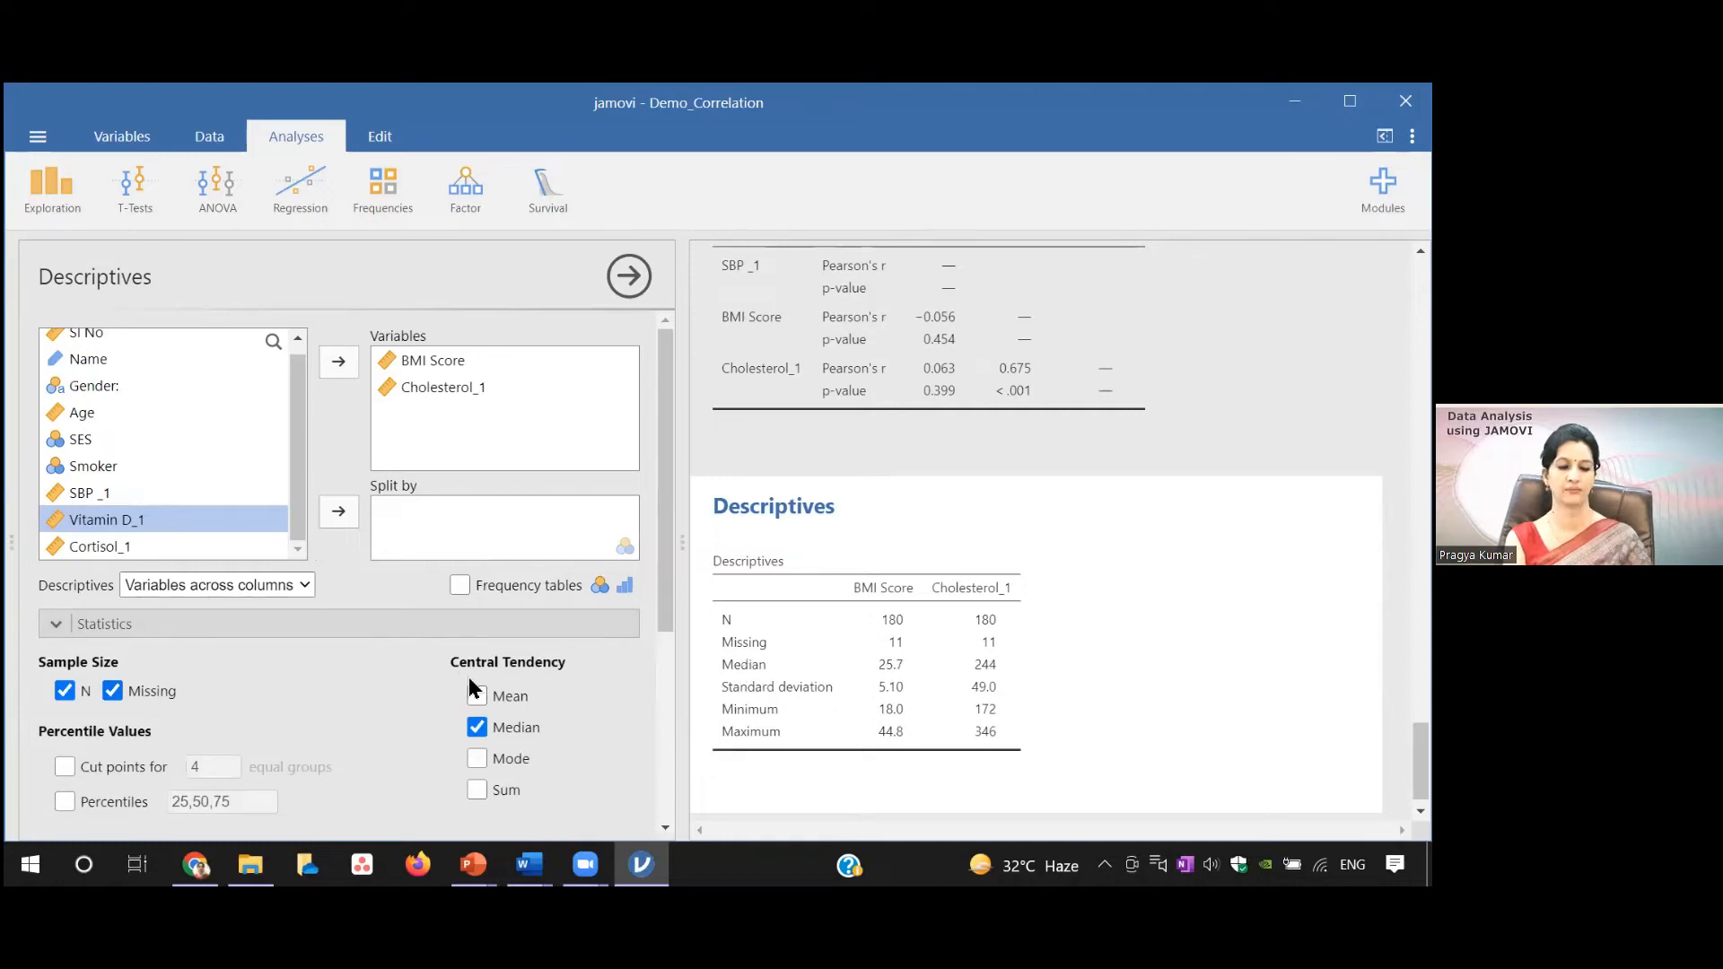
pyautogui.scroll(-3, 74, 631)
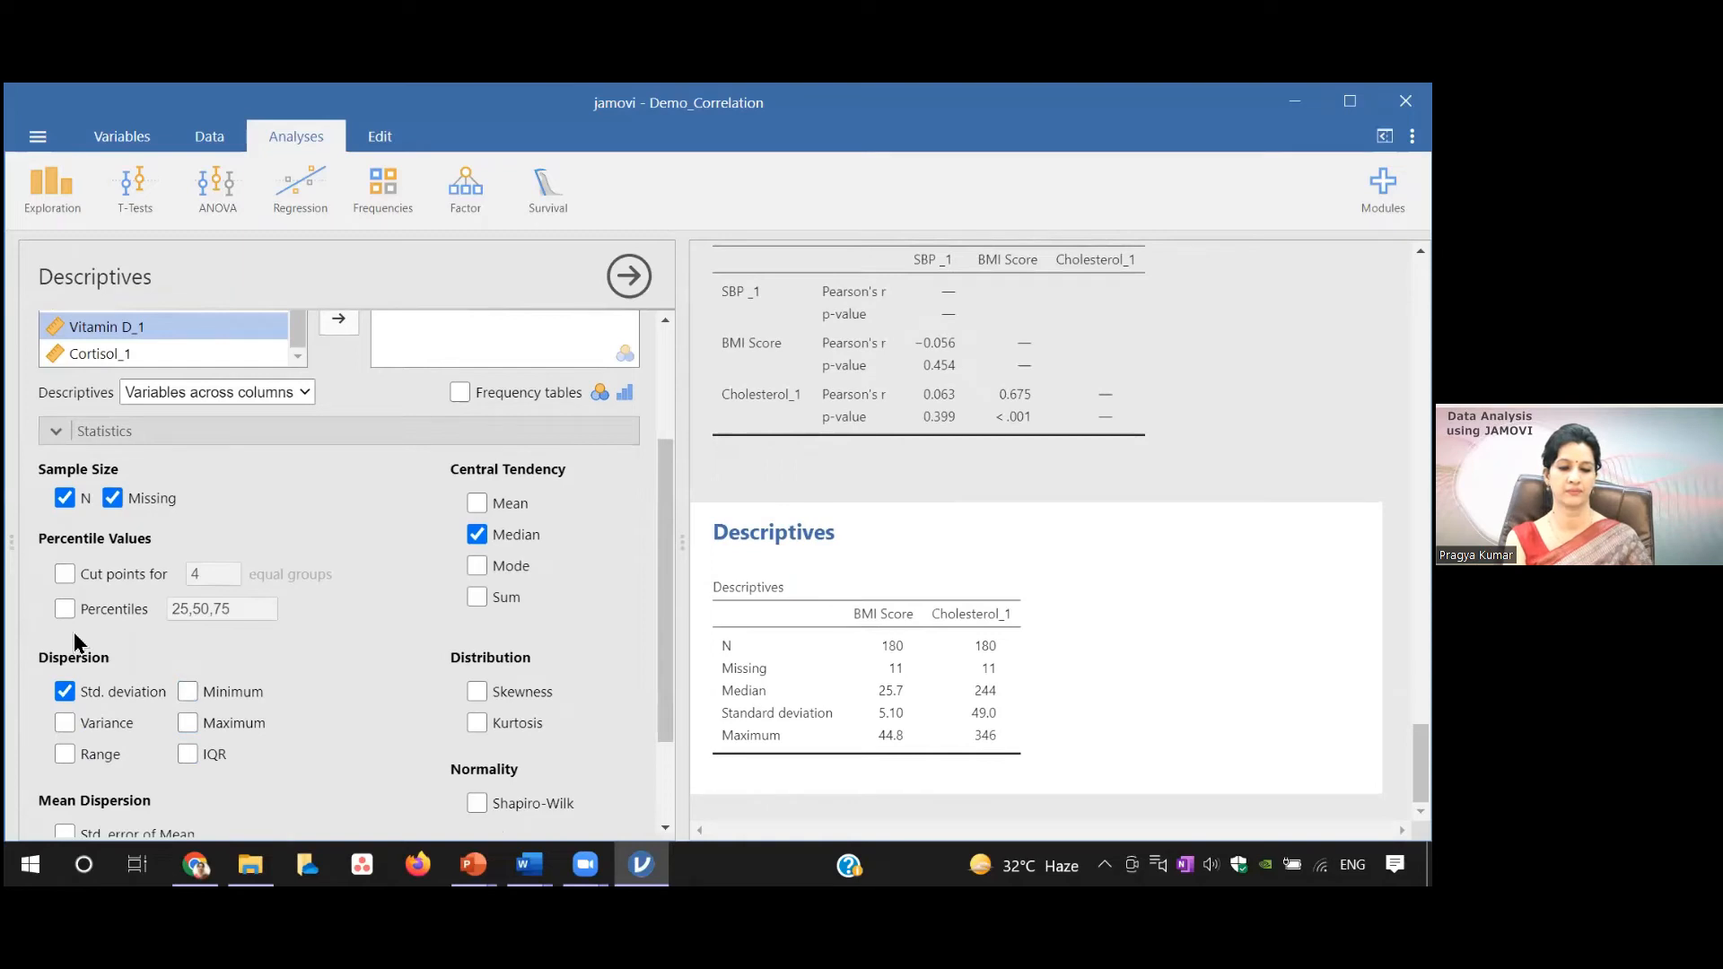
pyautogui.scroll(-1, 71, 637)
pyautogui.click(65, 640)
pyautogui.scroll(-1, 665, 696)
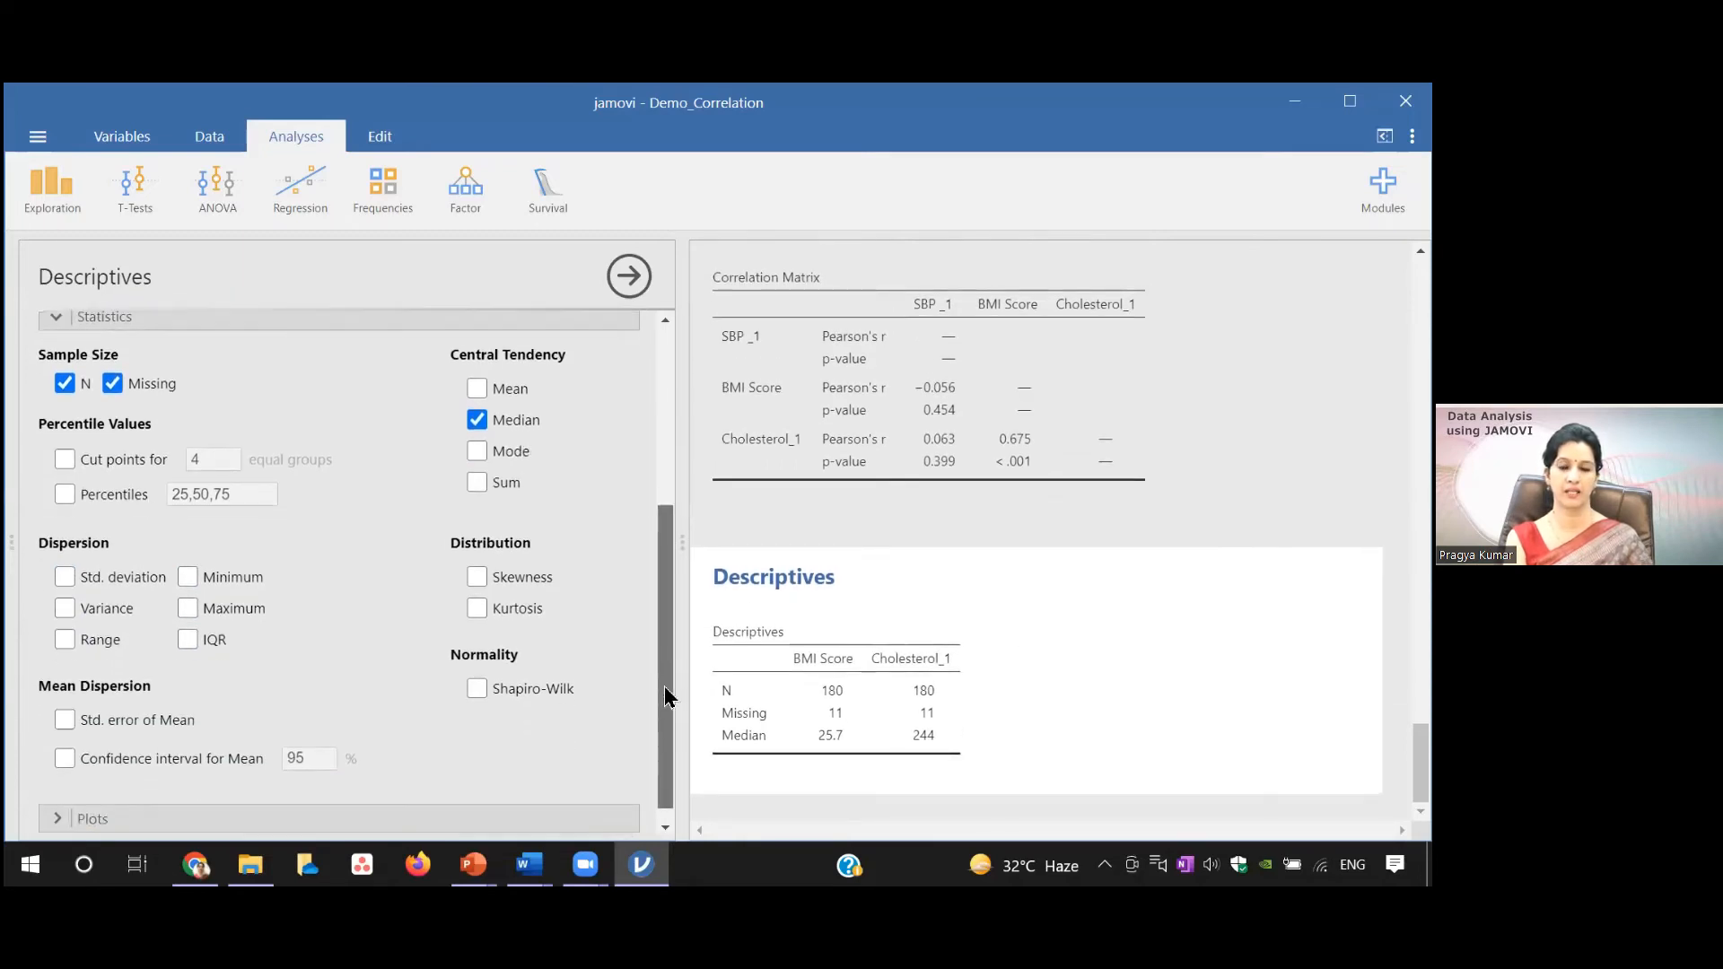
# Add Q-Q plots and box plots for both variables to the Descriptives analysis
pyautogui.scroll(-1, 665, 695)
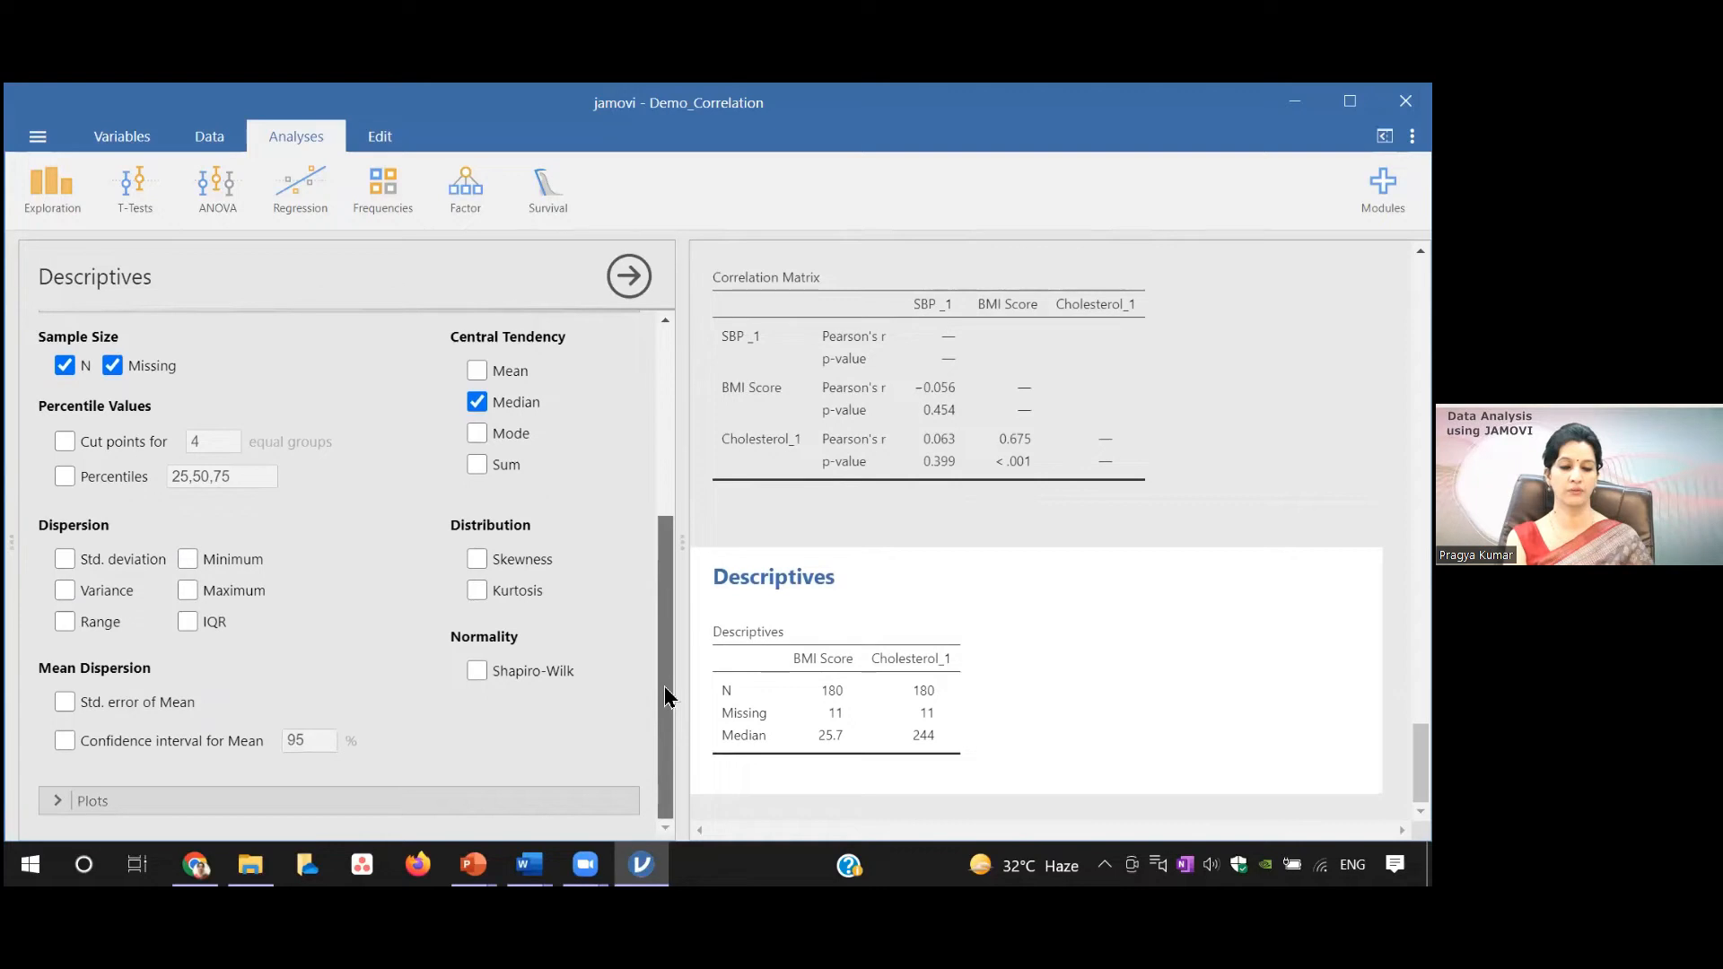
pyautogui.click(179, 800)
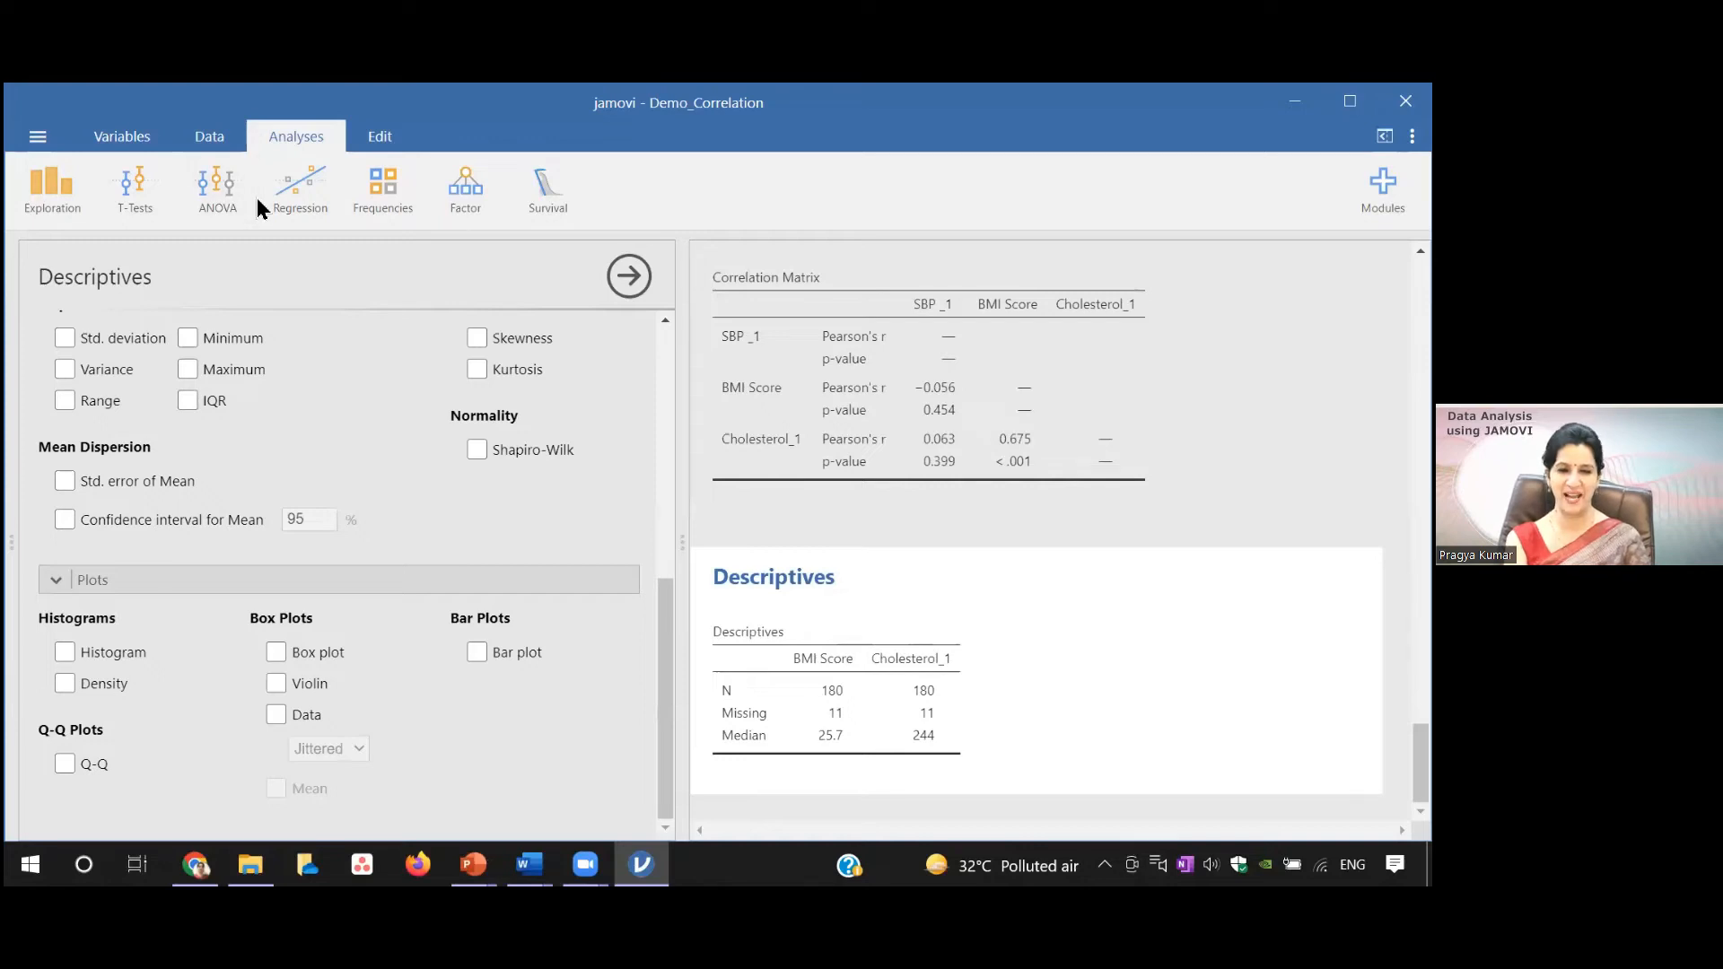
pyautogui.click(64, 764)
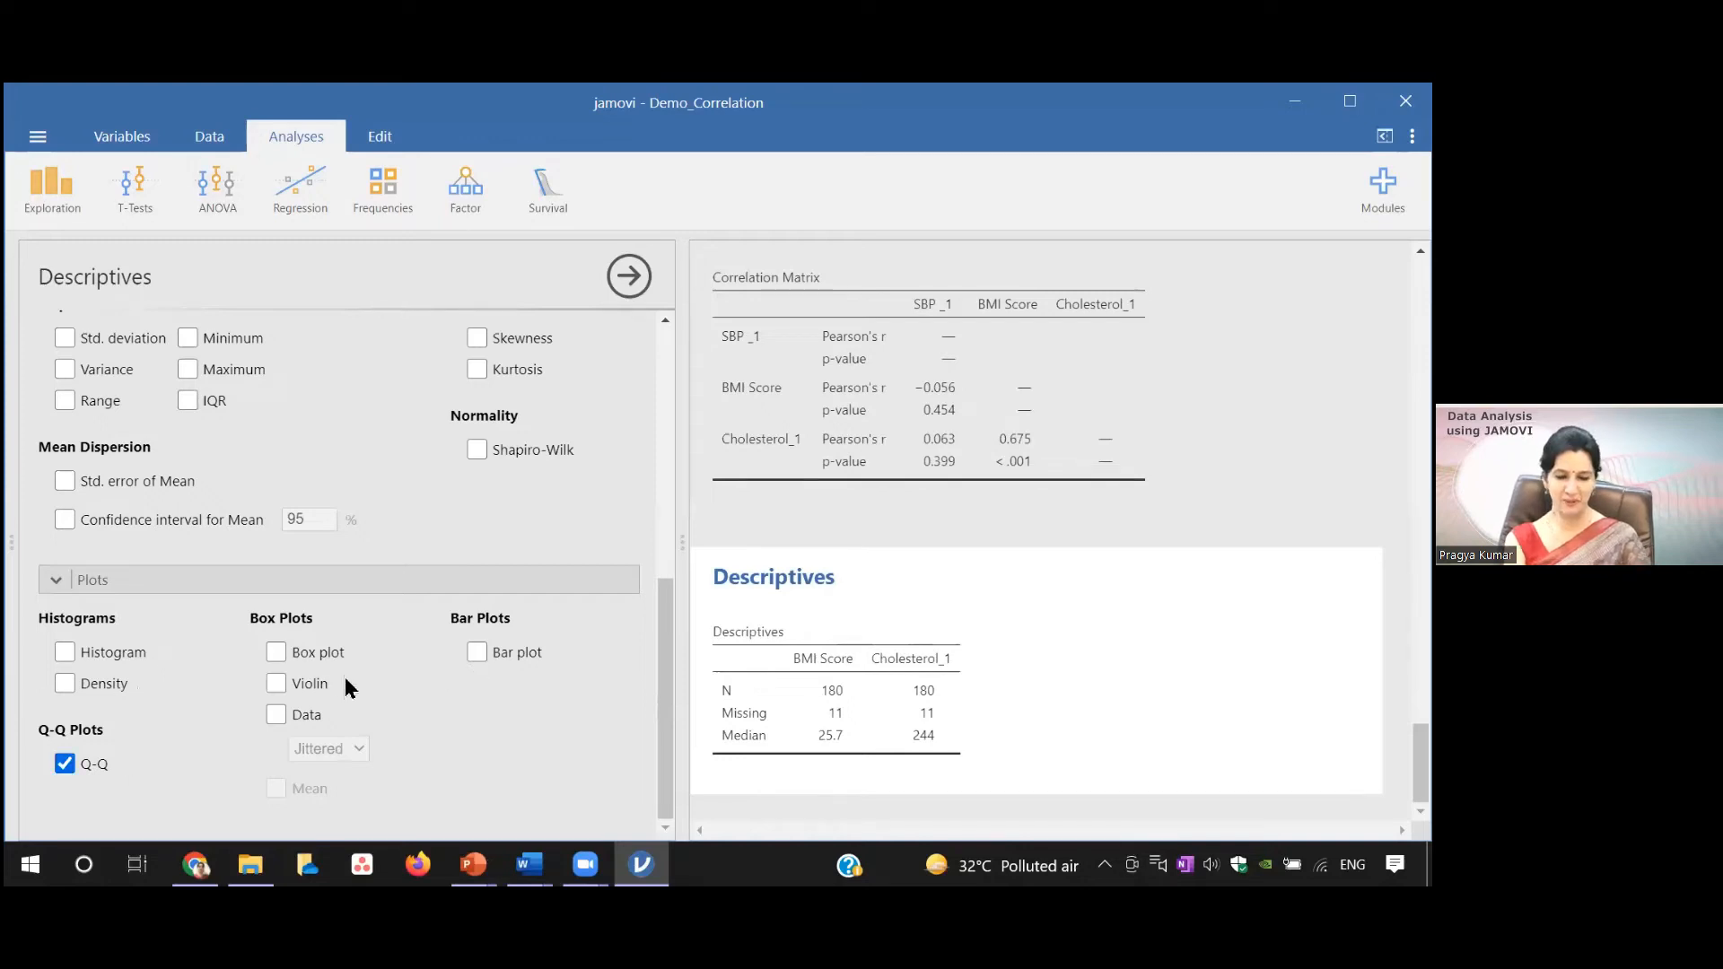
pyautogui.click(275, 650)
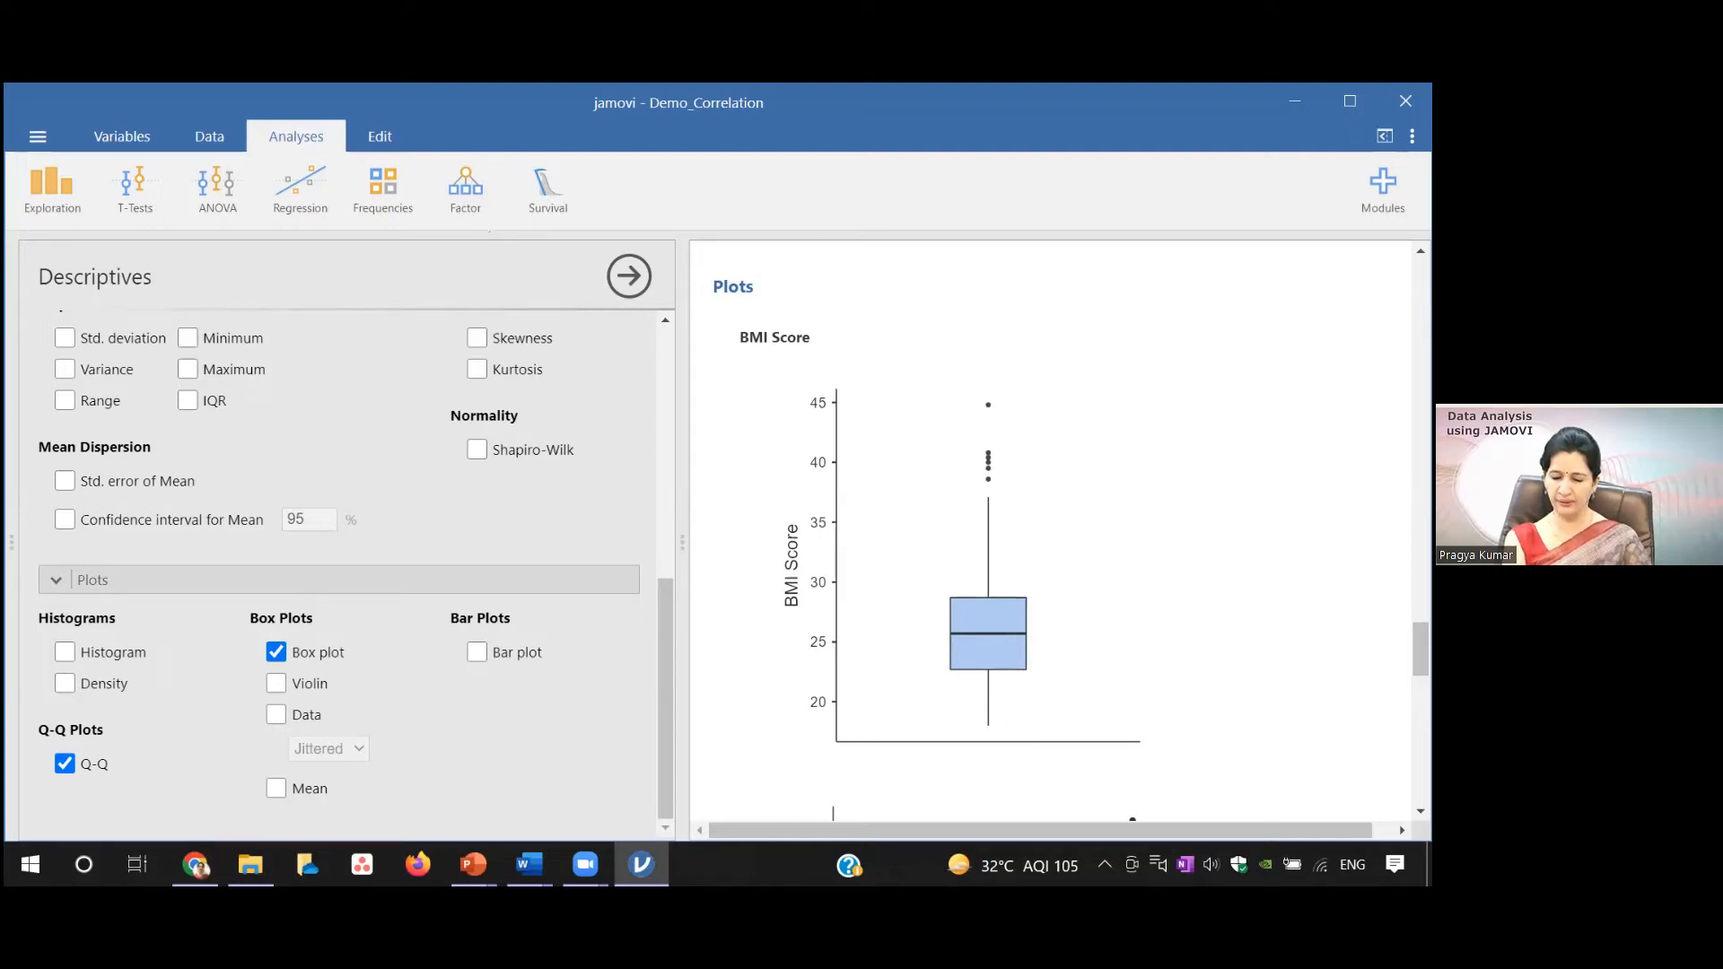
# Examine the box plots and Q-Q plots of BMI Score and Cholesterol_1 for outliers and normality
pyautogui.scroll(-10, 1050, 538)
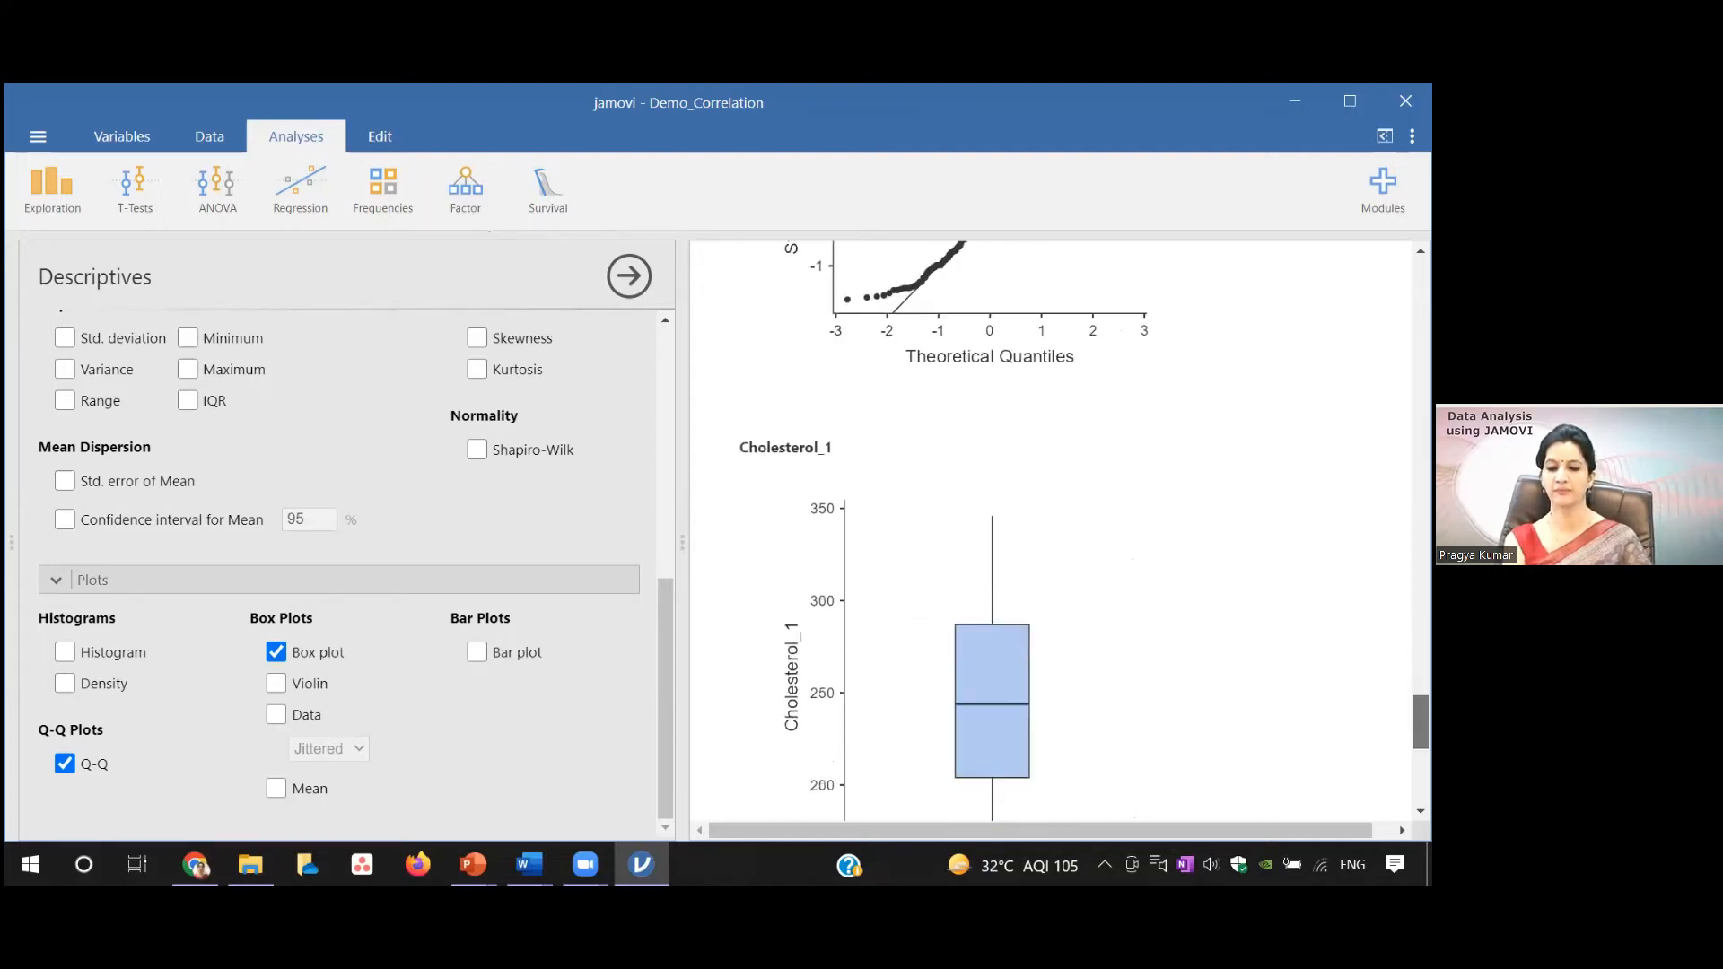
pyautogui.moveTo(1420, 736); pyautogui.dragTo(1420, 744)
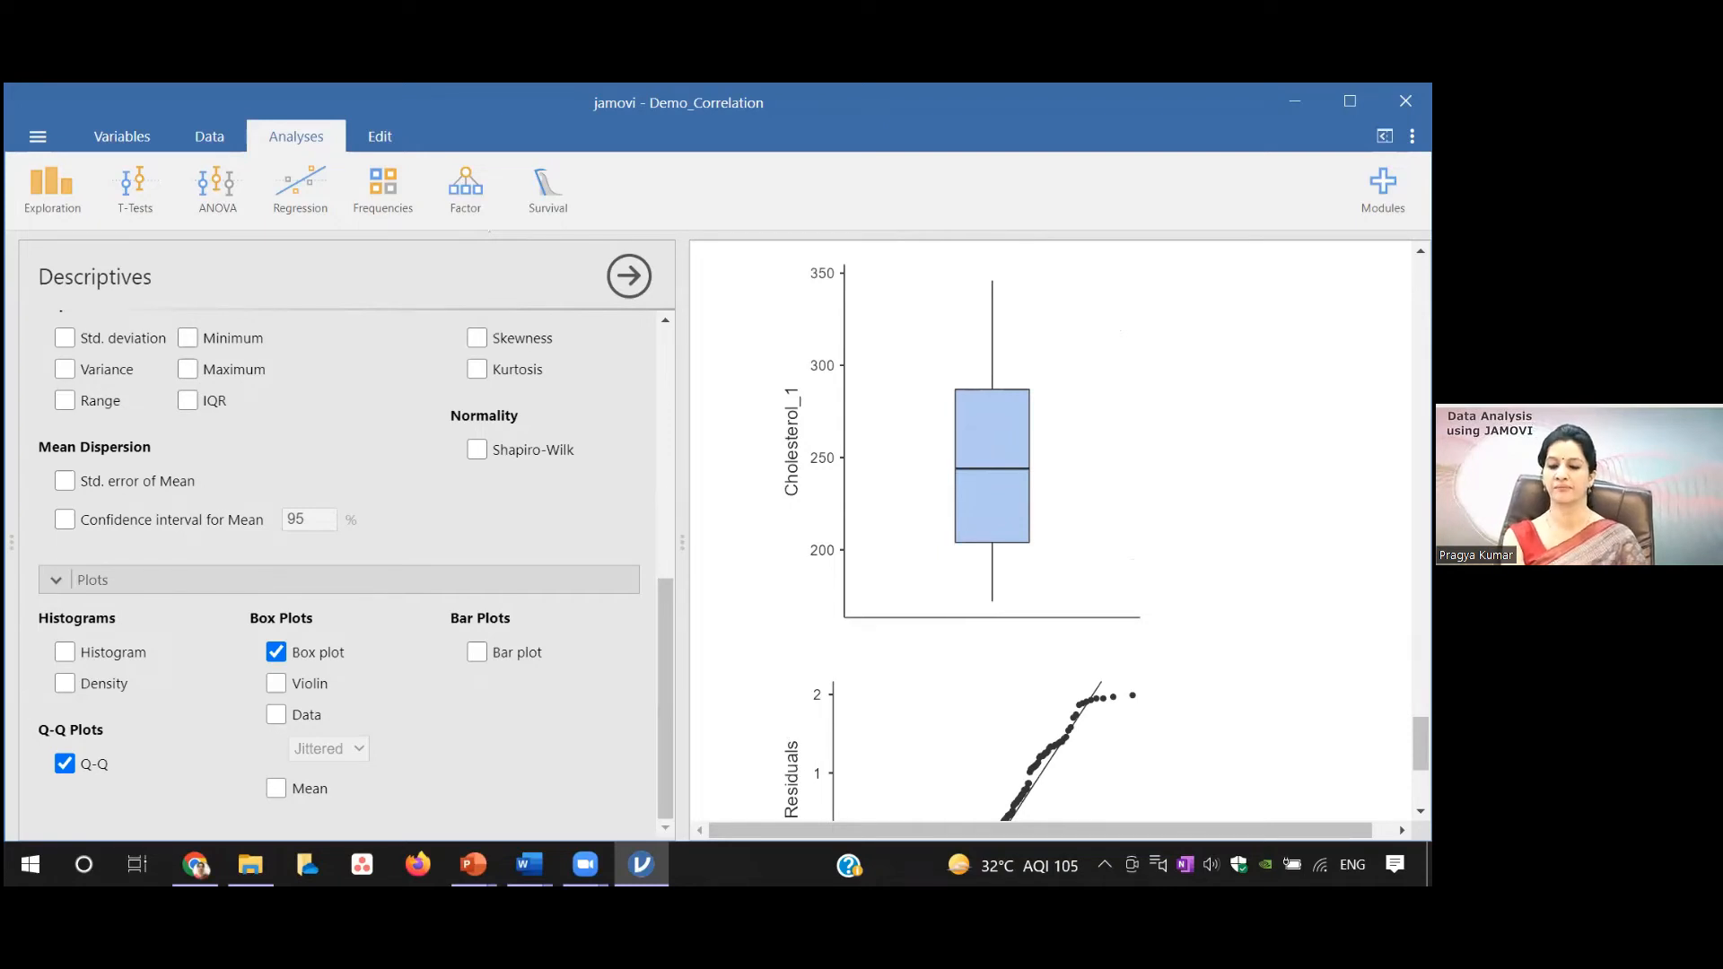
pyautogui.scroll(-3, 1050, 529)
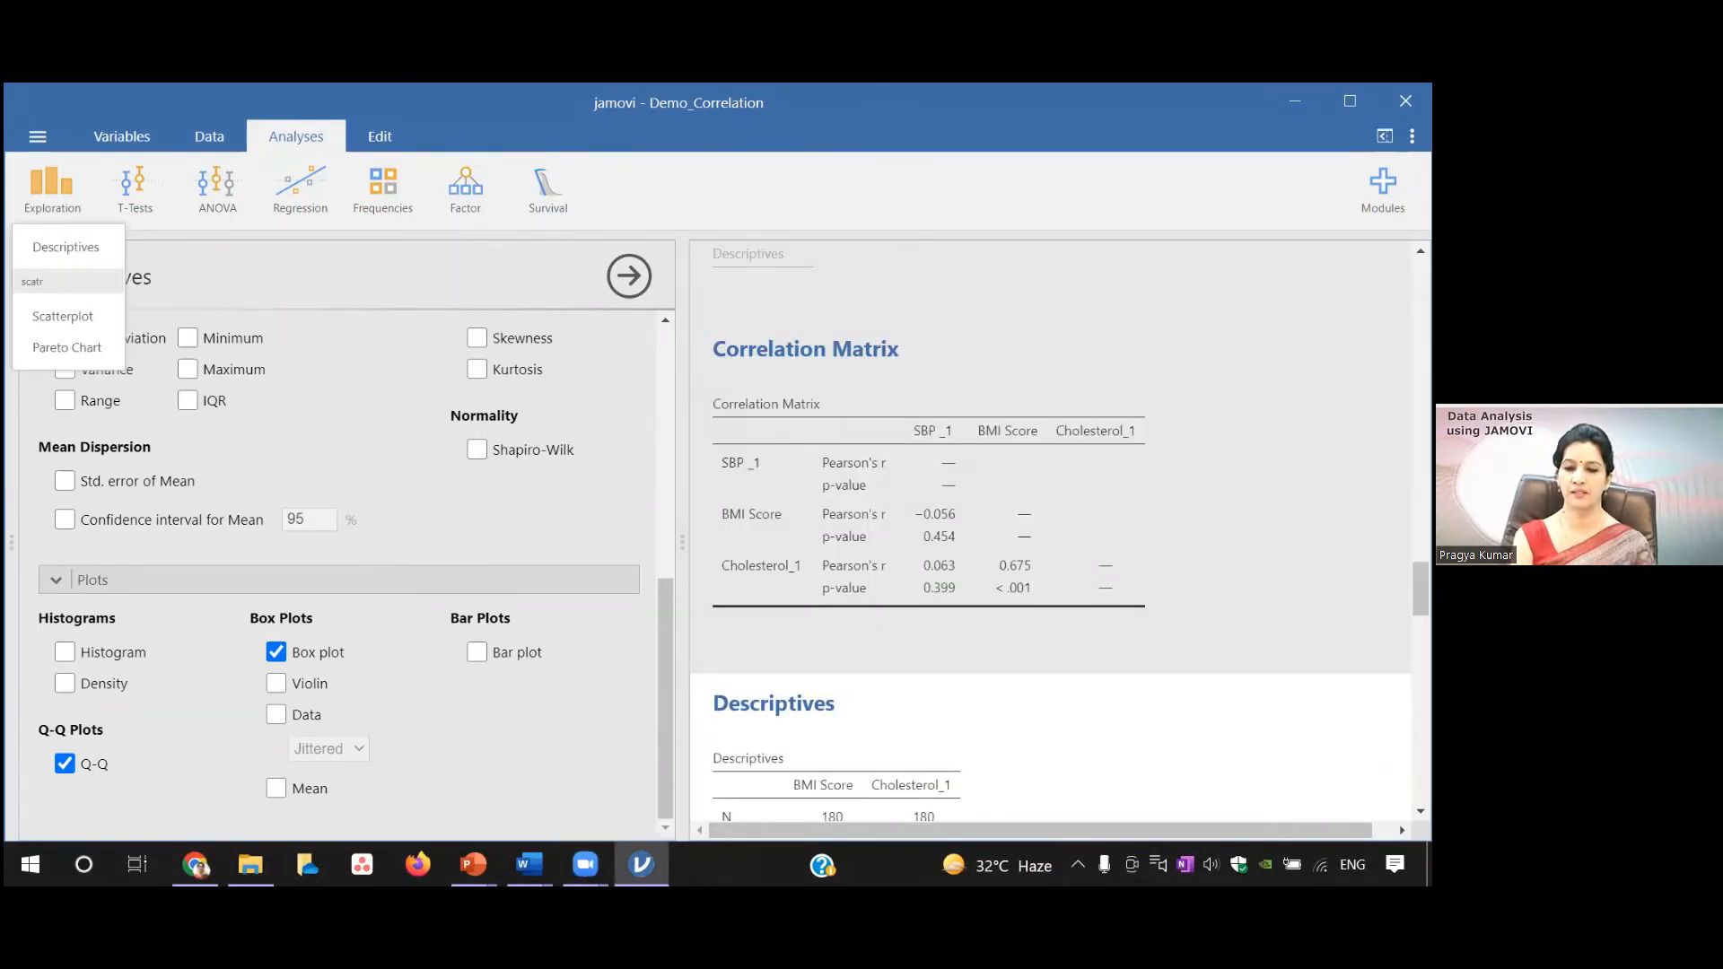
pyautogui.moveTo(1421, 589); pyautogui.dragTo(1421, 646)
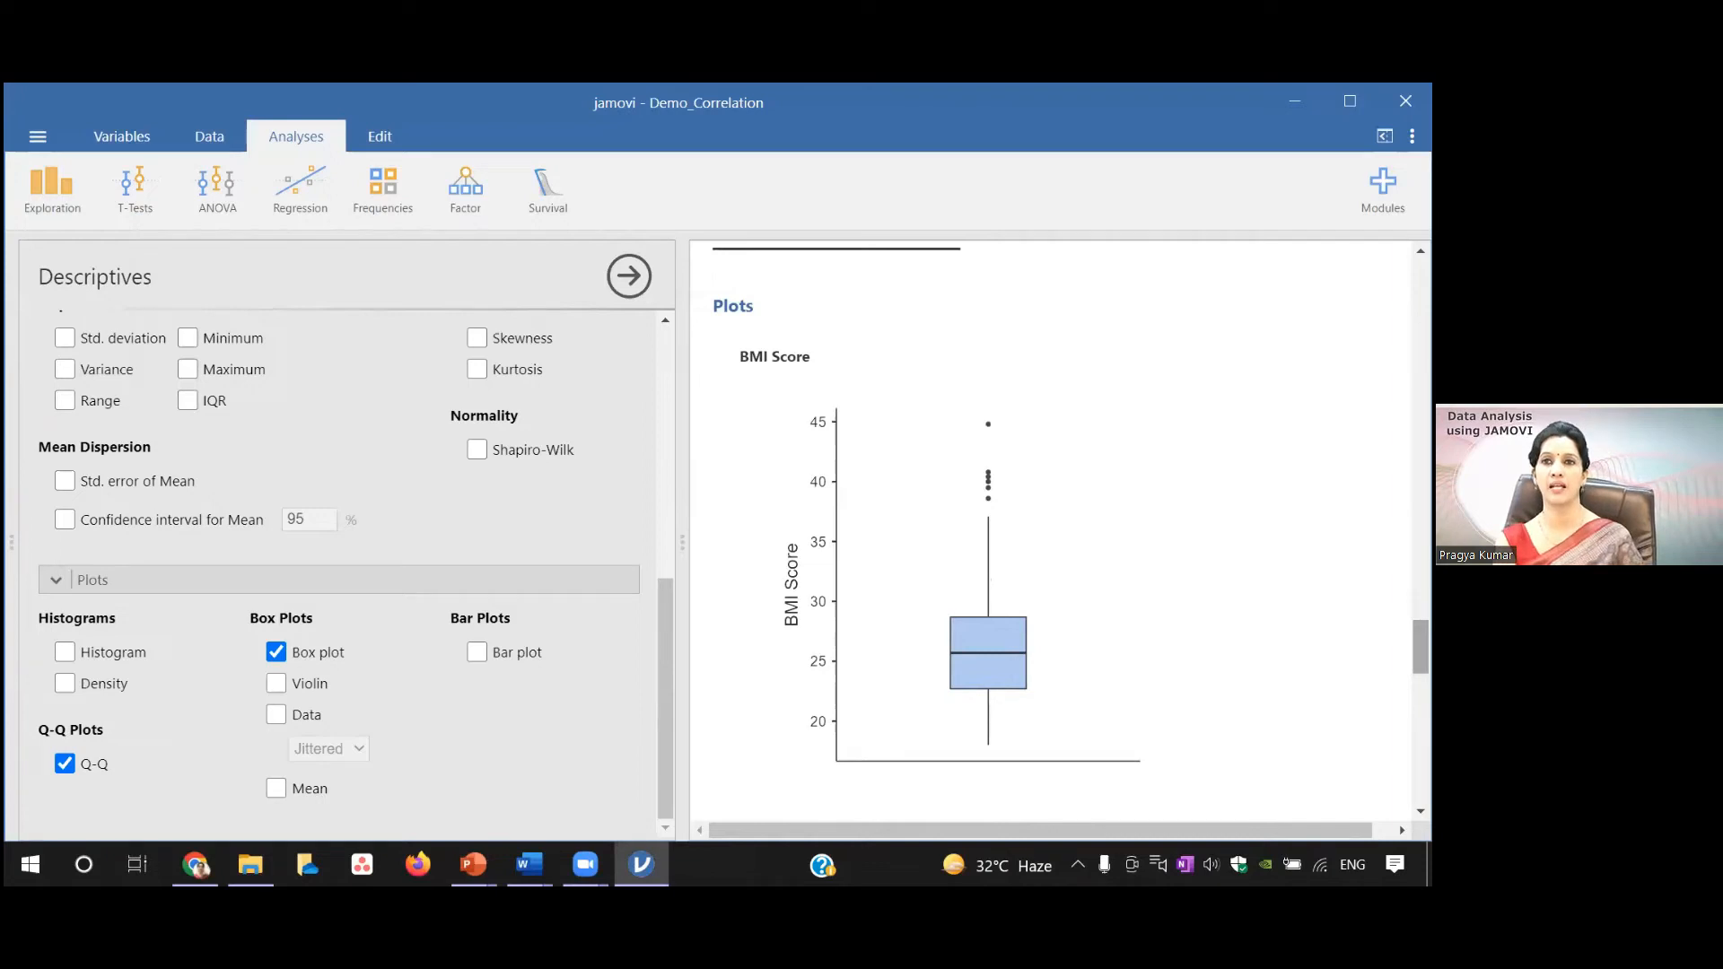
pyautogui.moveTo(1420, 647); pyautogui.dragTo(1420, 663)
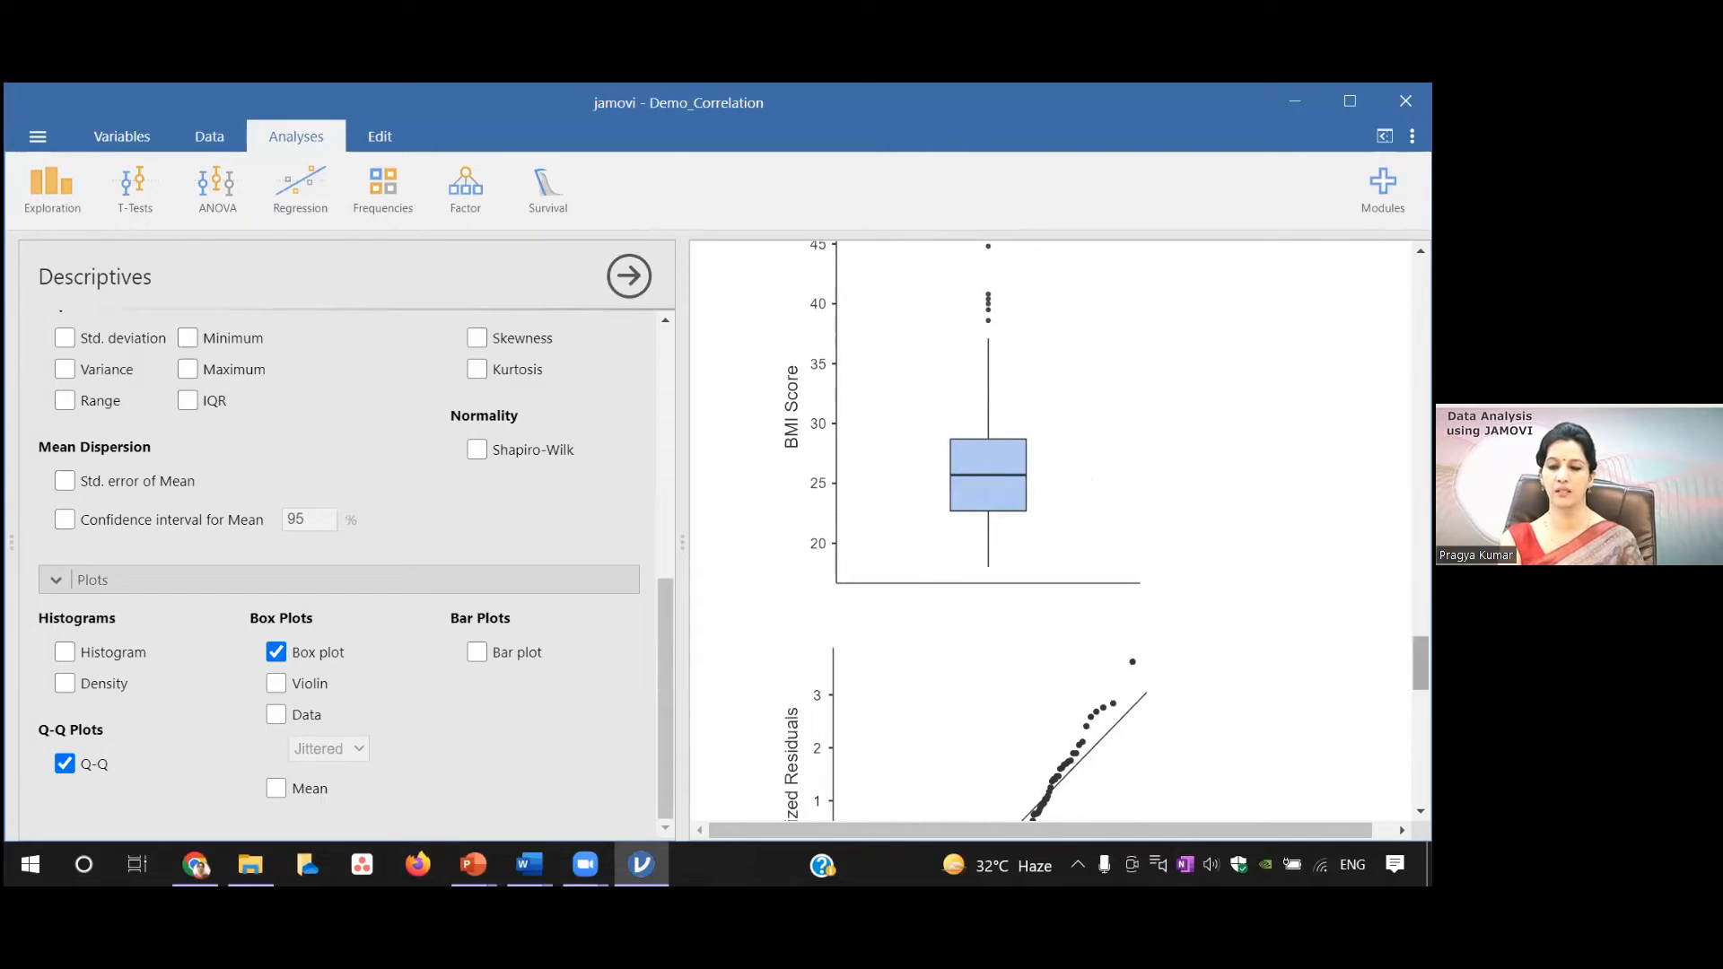
pyautogui.scroll(-4, 1026, 588)
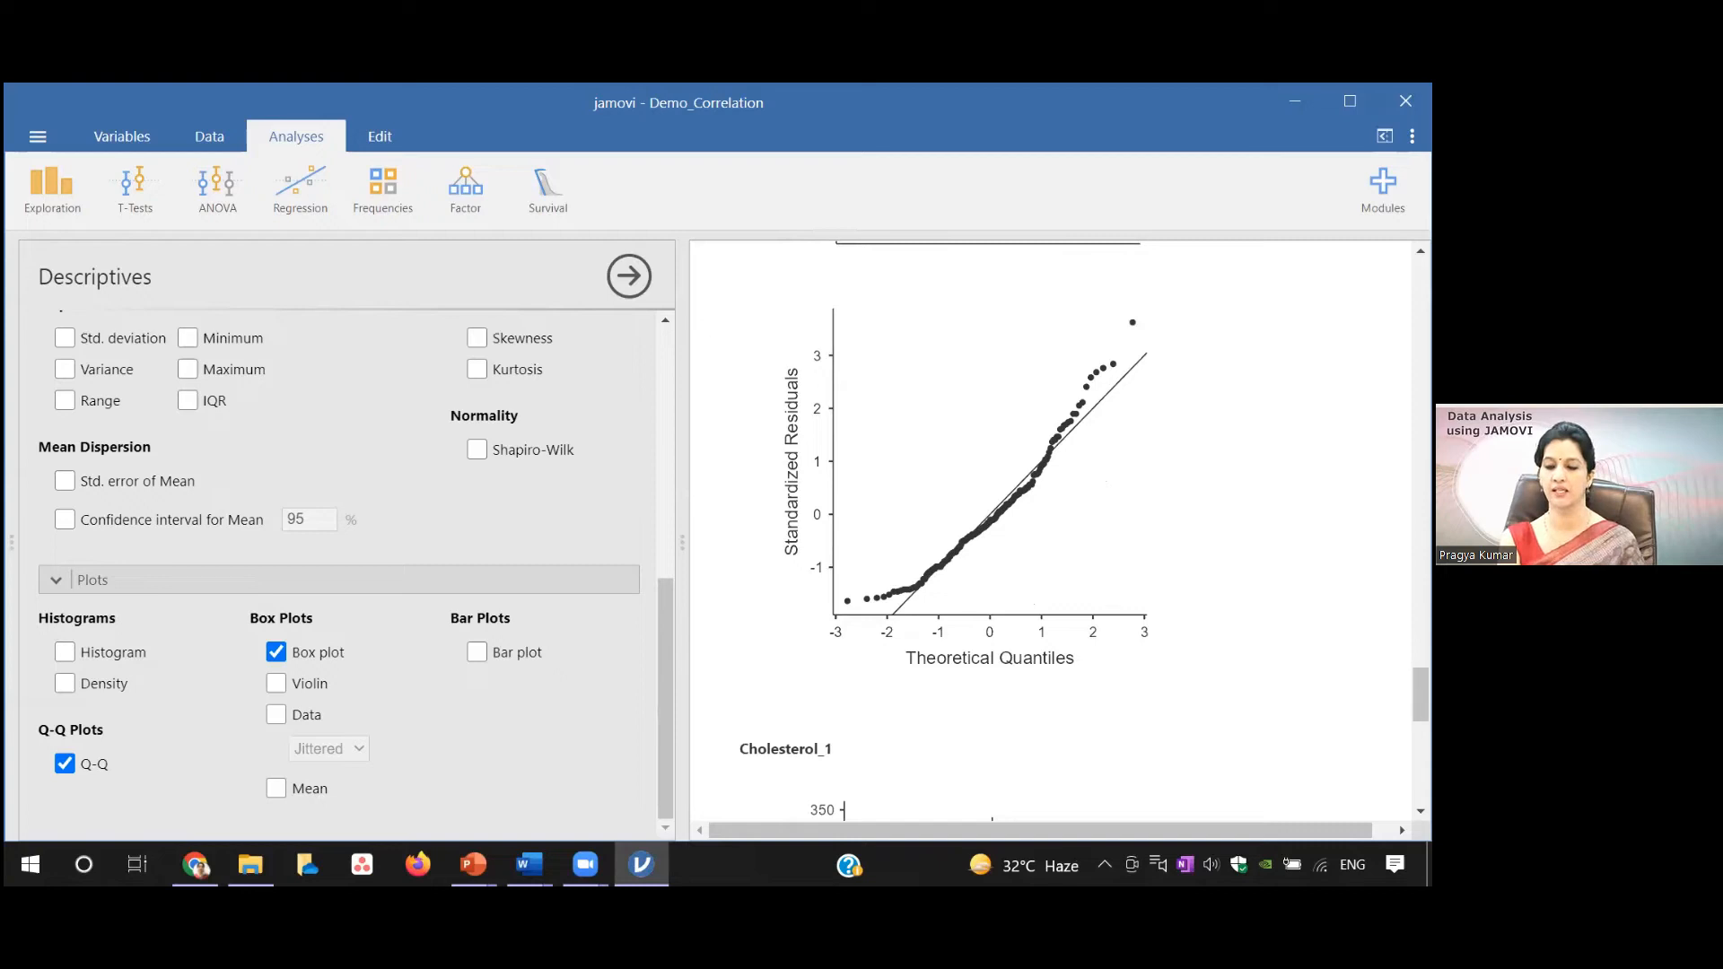
pyautogui.scroll(-5, 1059, 530)
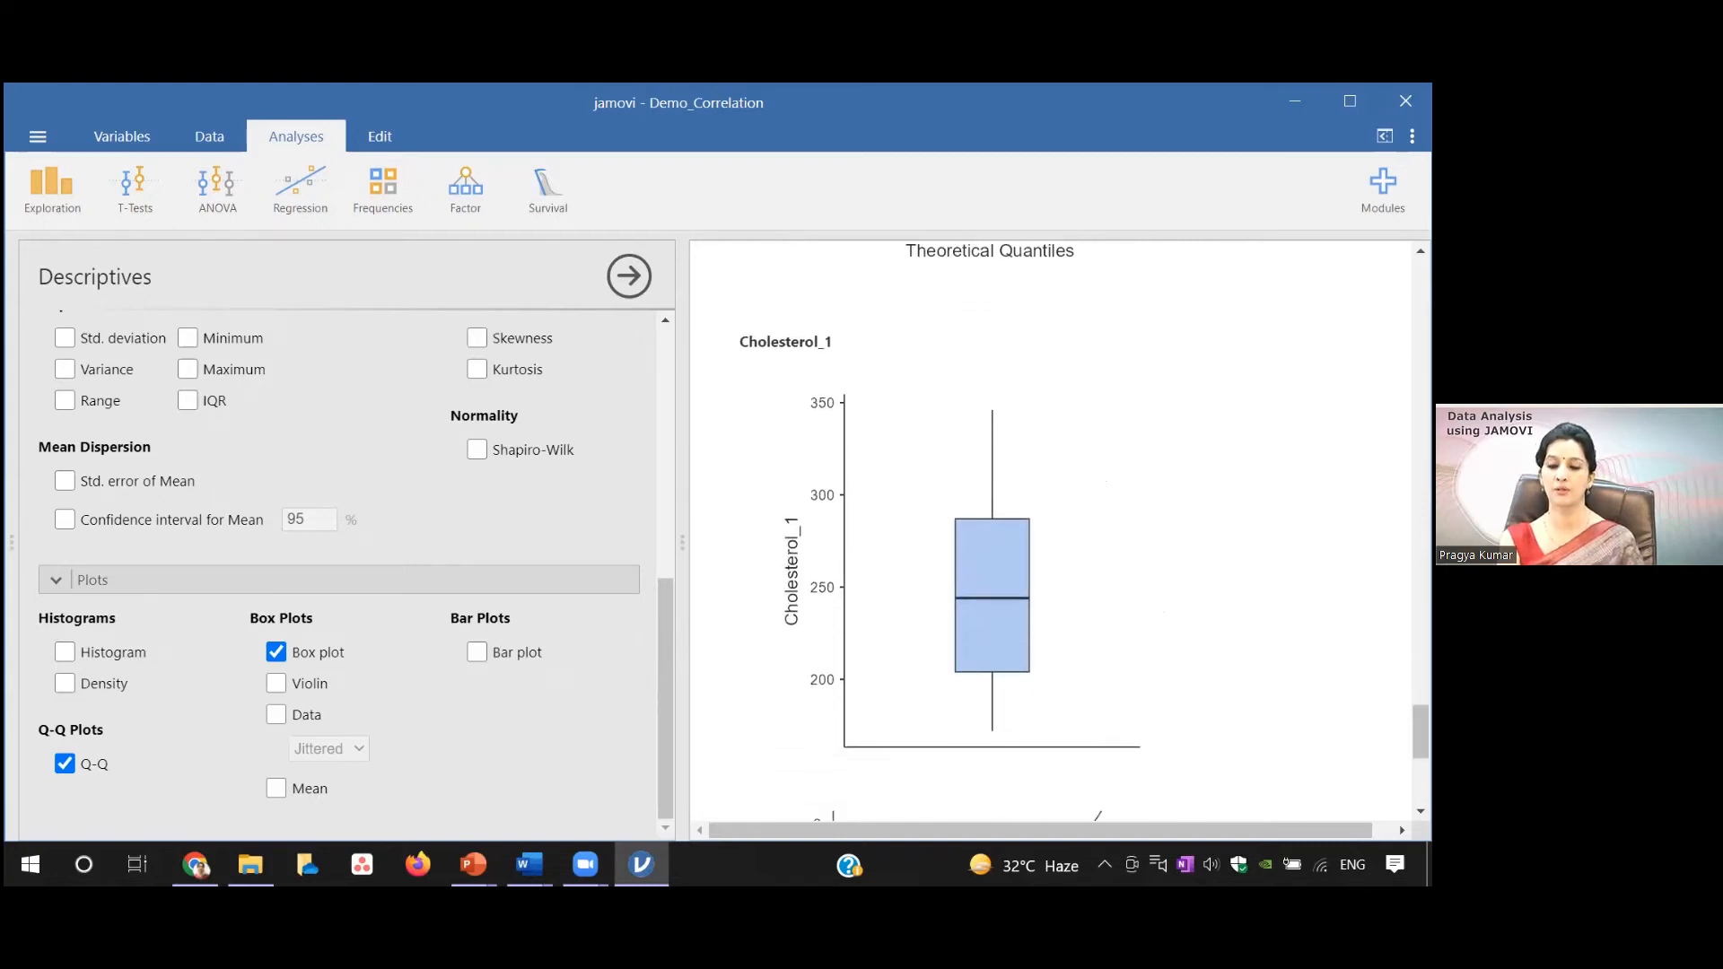
pyautogui.scroll(-4, 1113, 731)
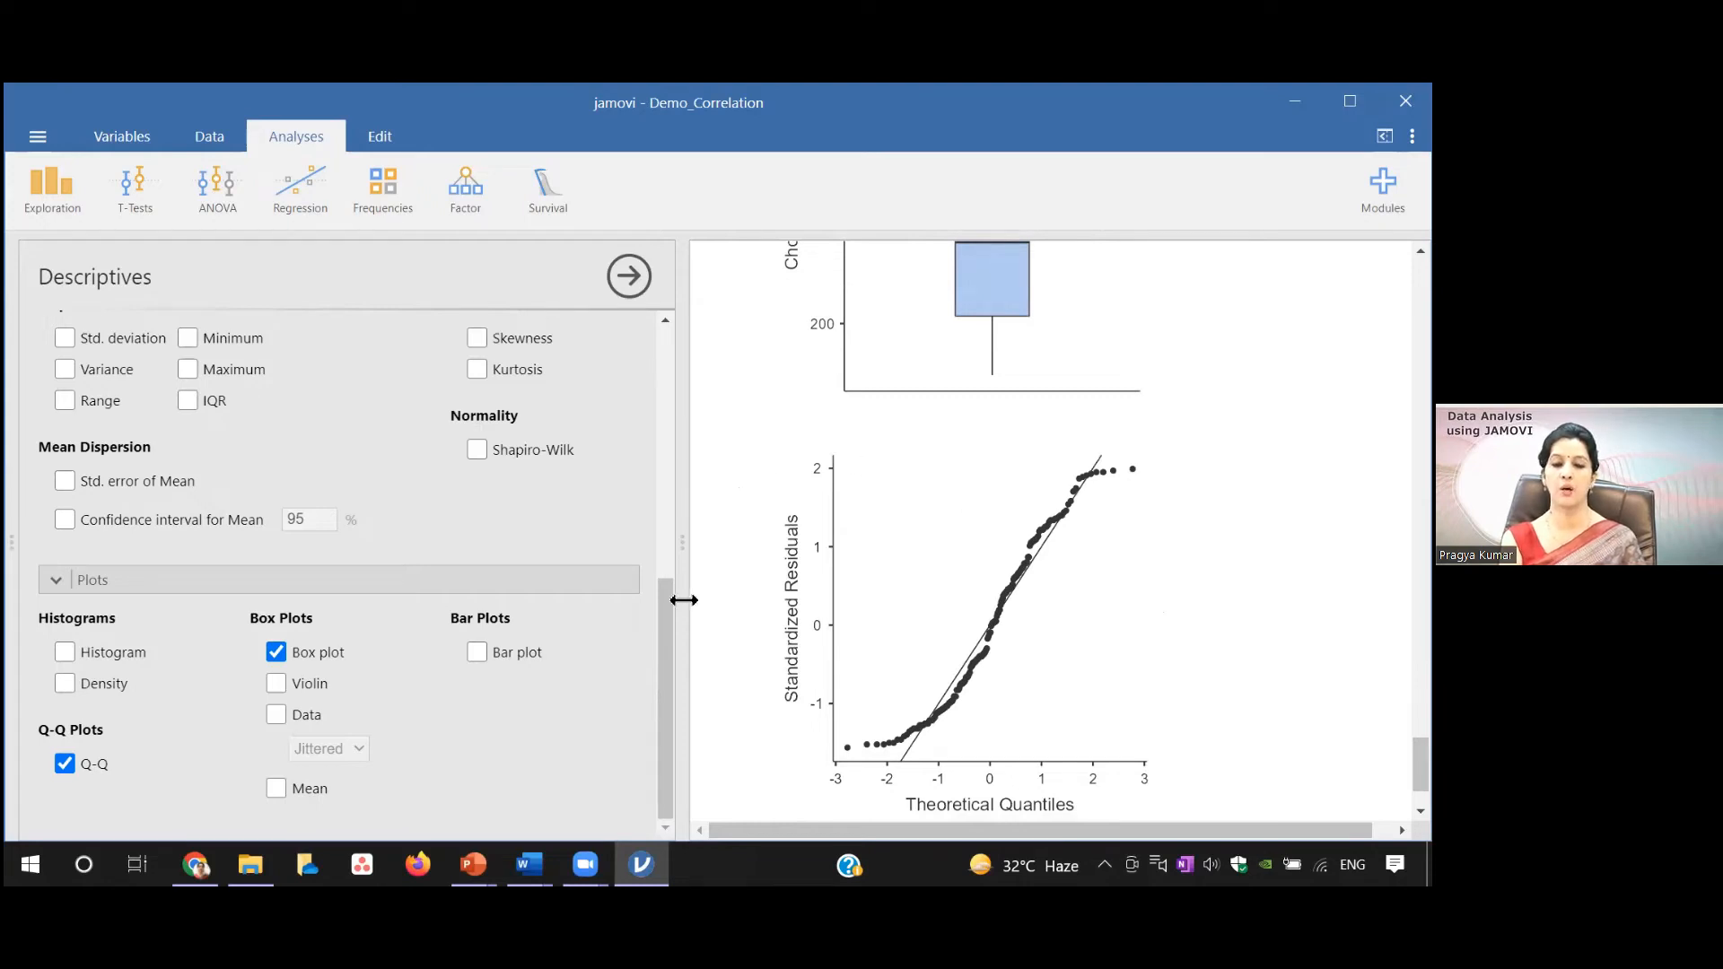
# Create a Correlation Matrix analysis with BMI Score and Cholesterol_1 as its variables
pyautogui.moveTo(660, 616); pyautogui.dragTo(664, 513)
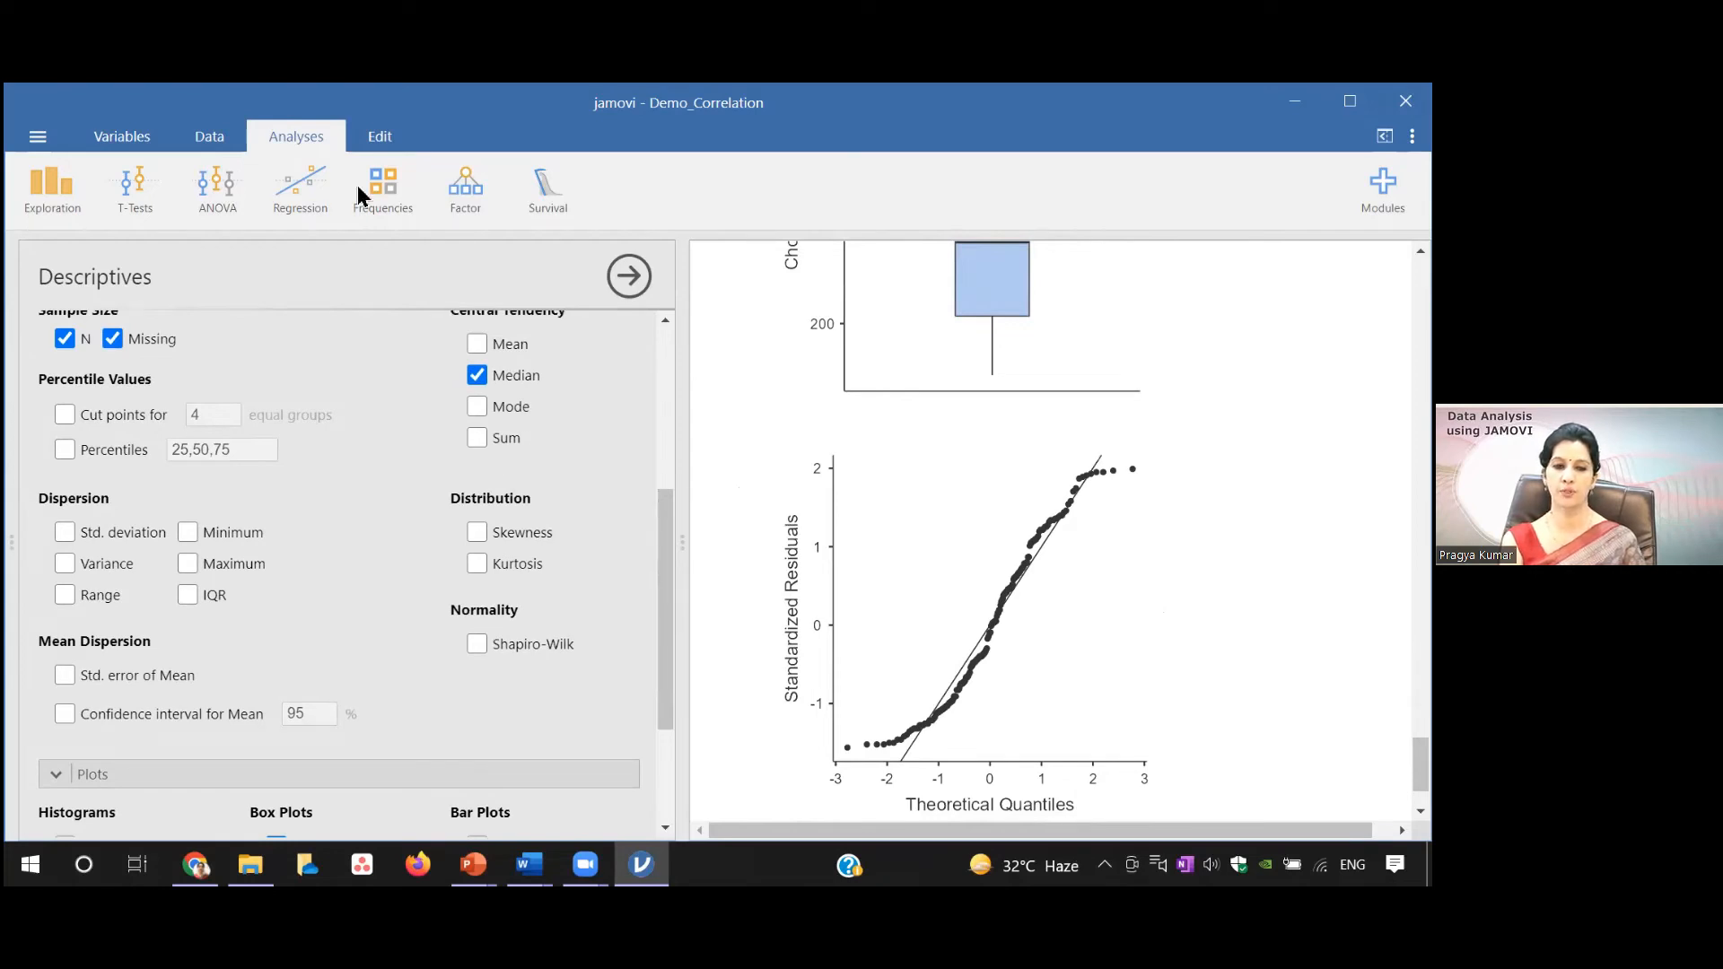
pyautogui.click(302, 188)
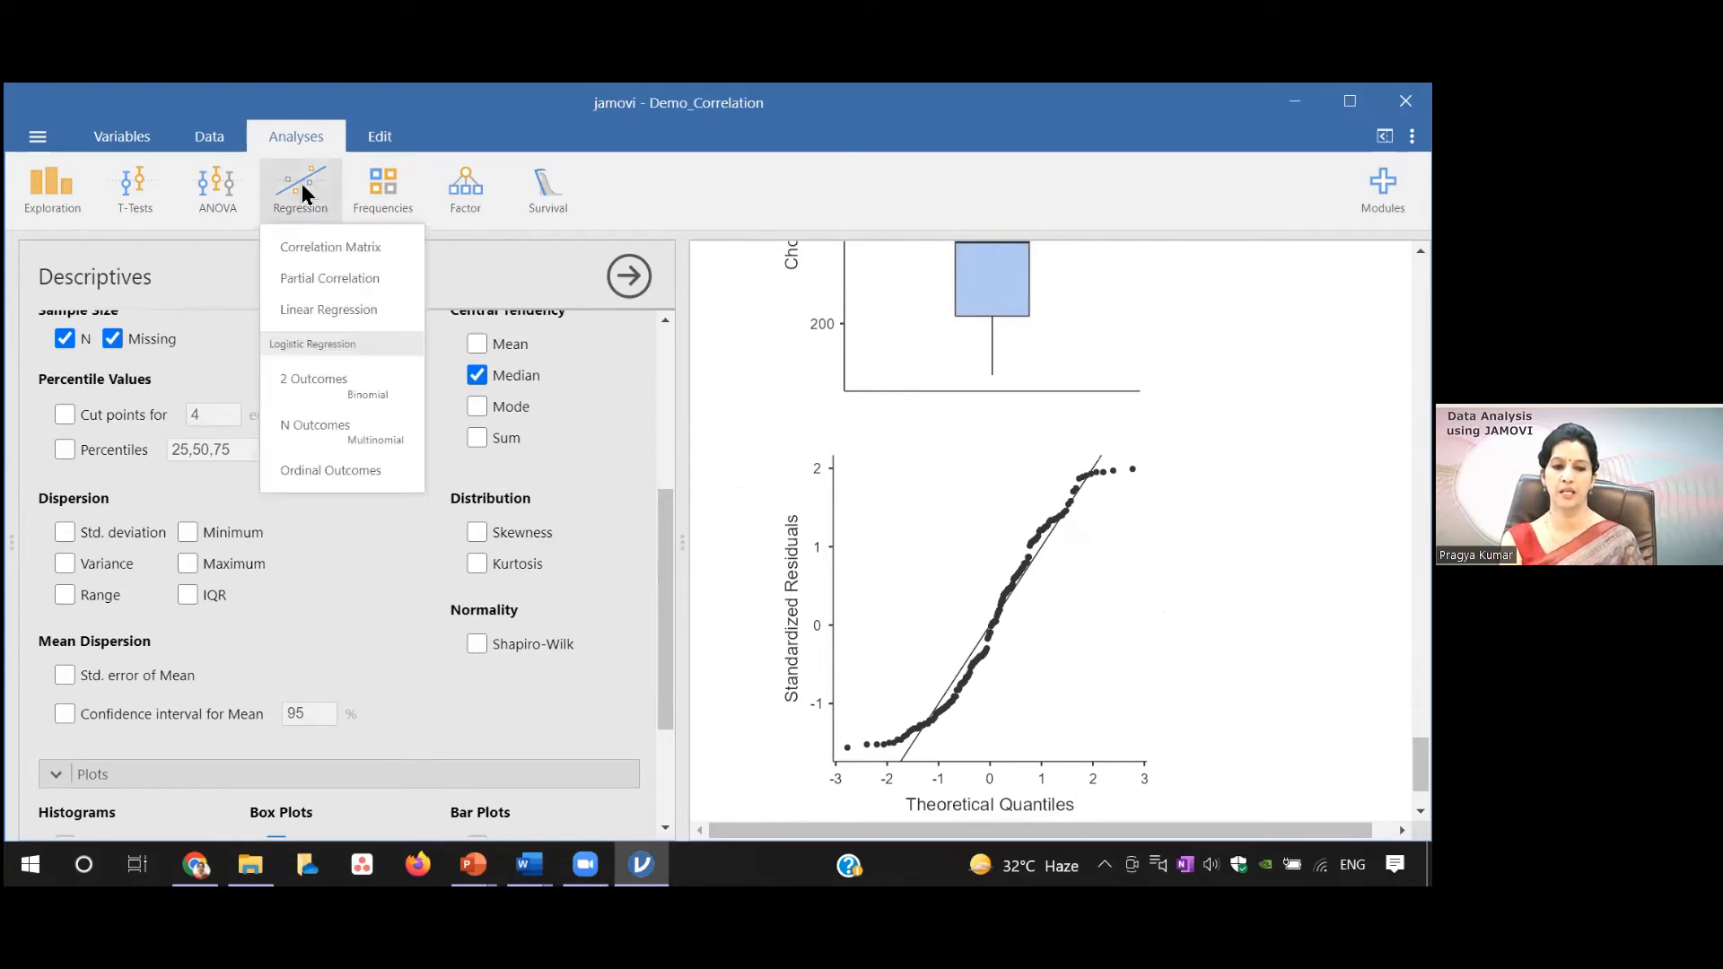
pyautogui.click(330, 252)
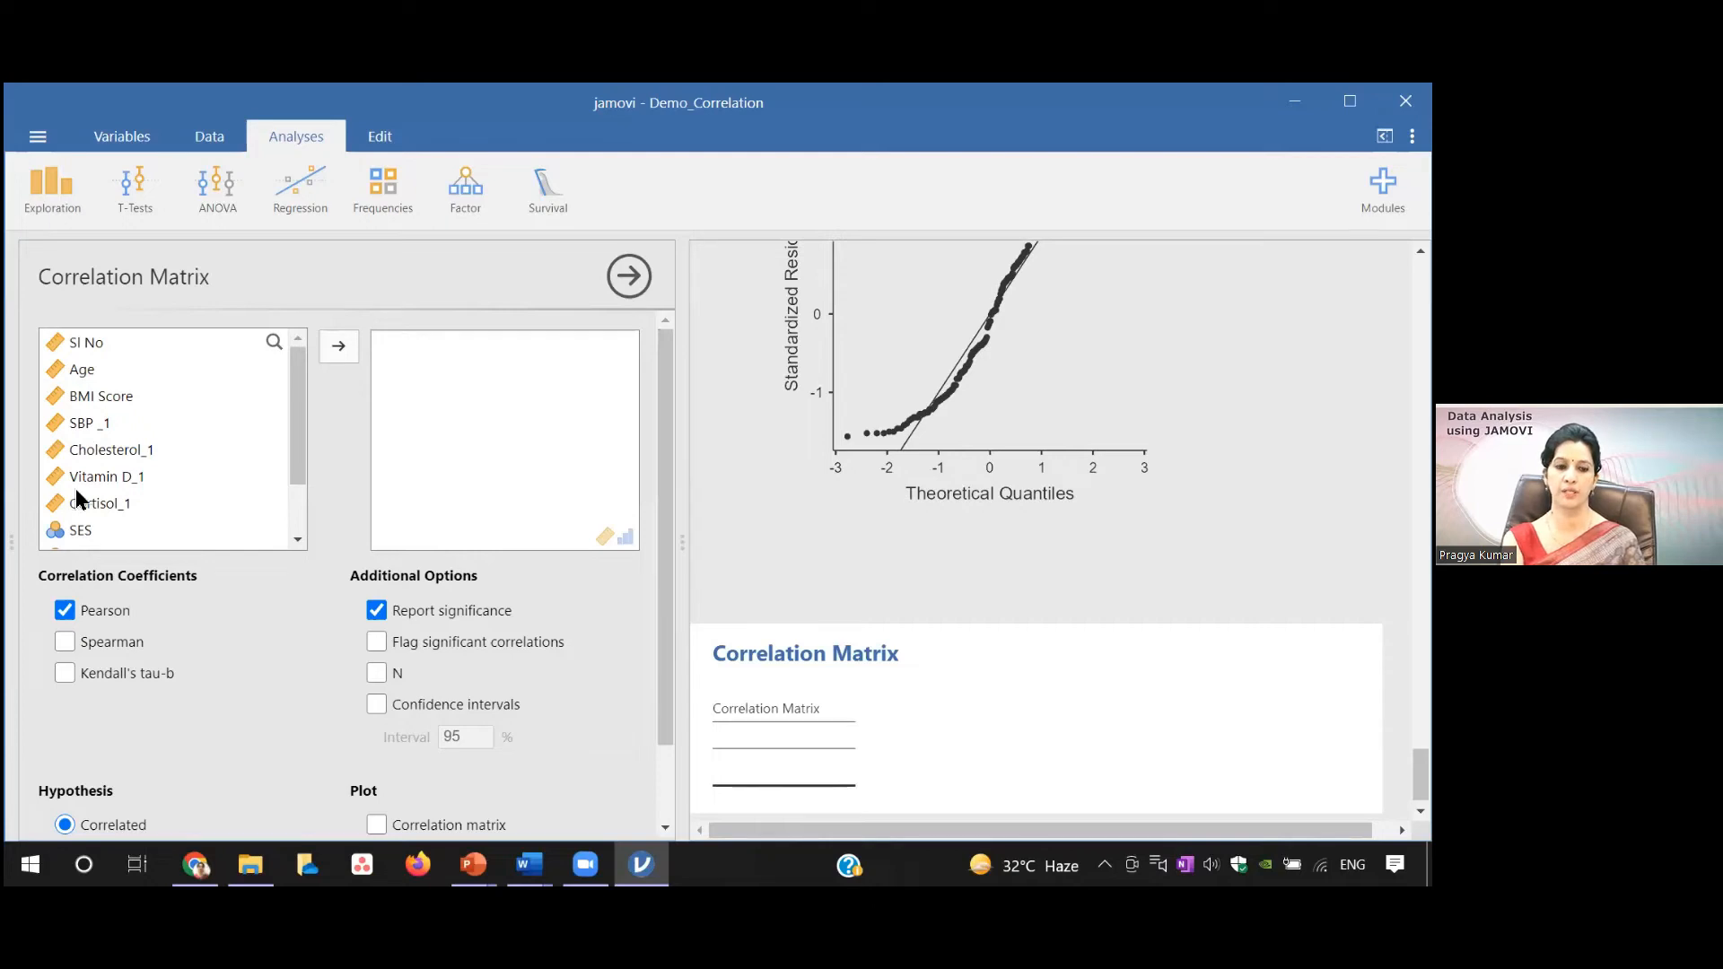
pyautogui.click(123, 397)
pyautogui.click(333, 348)
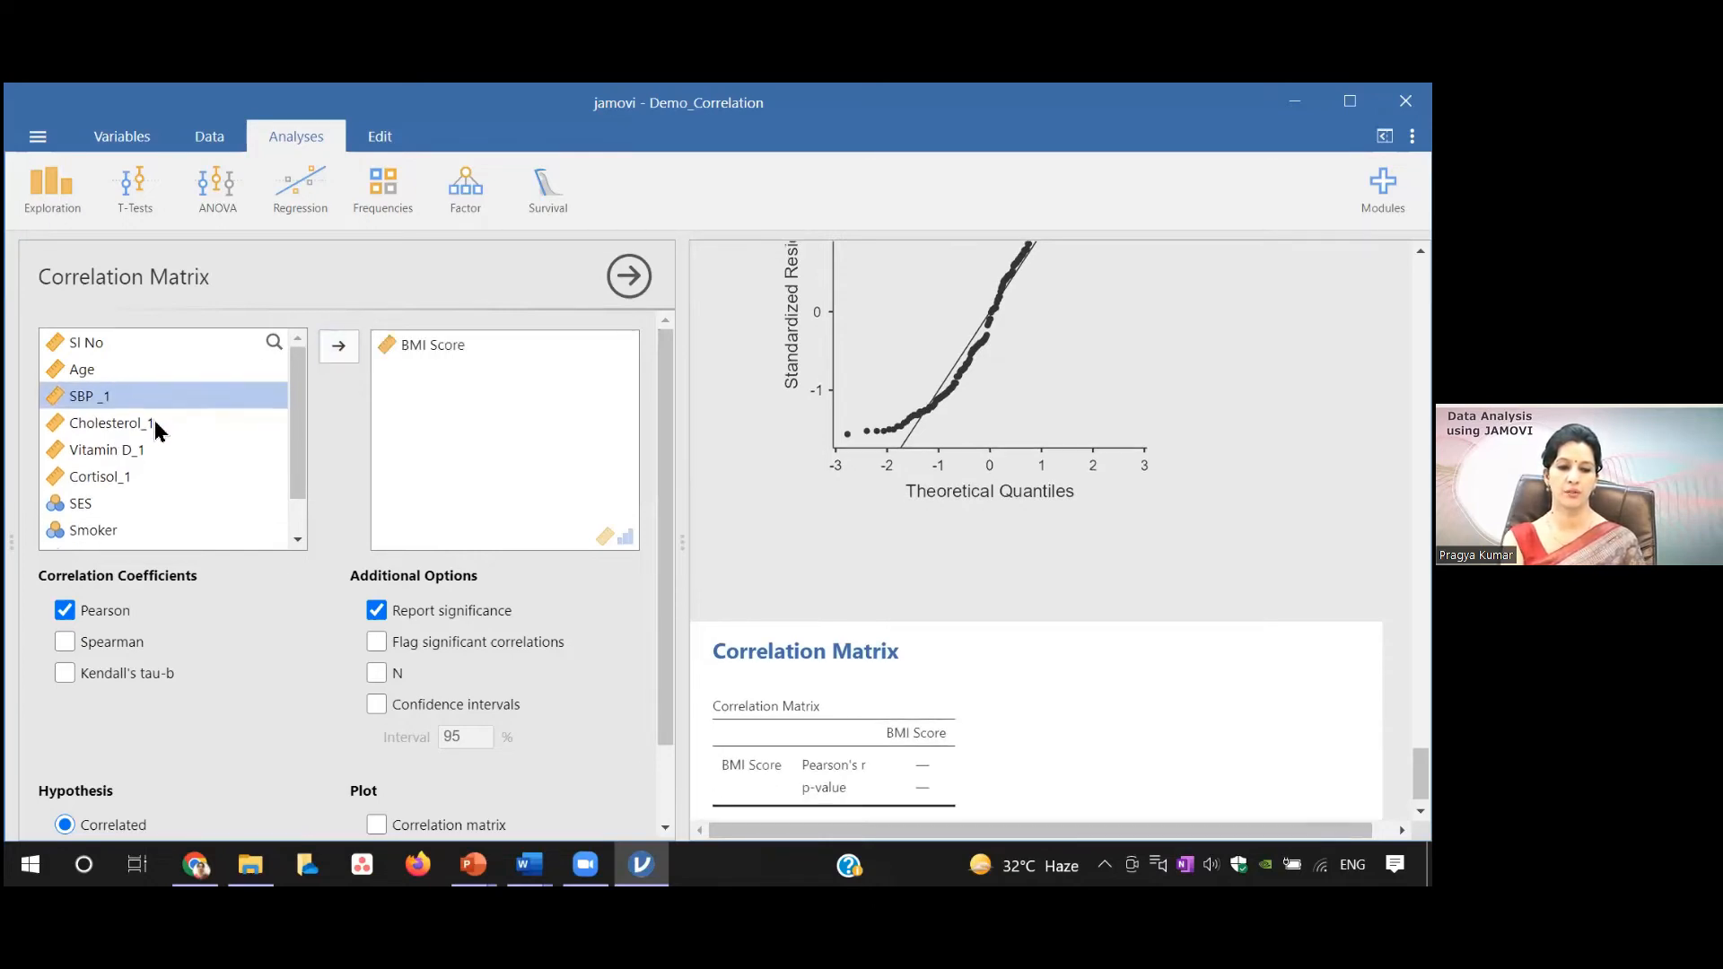
pyautogui.click(154, 420)
pyautogui.click(339, 346)
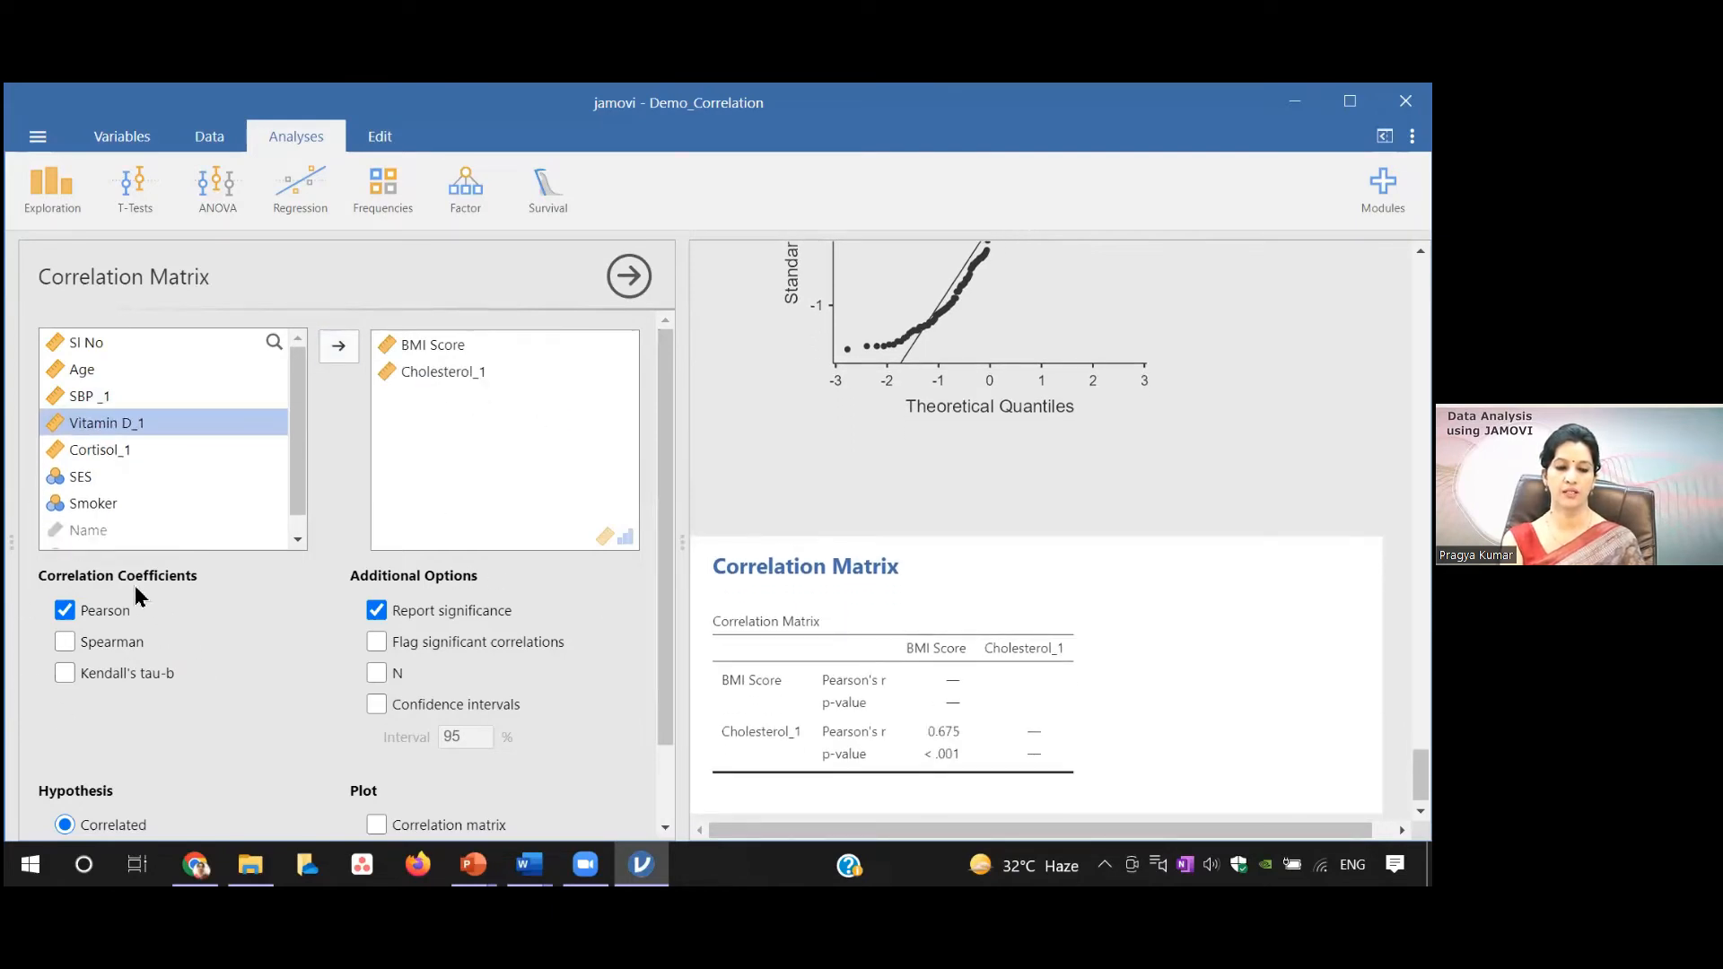
# Try Spearman's coefficient in place of Pearson's for the two variables and restore Pearson
pyautogui.click(64, 641)
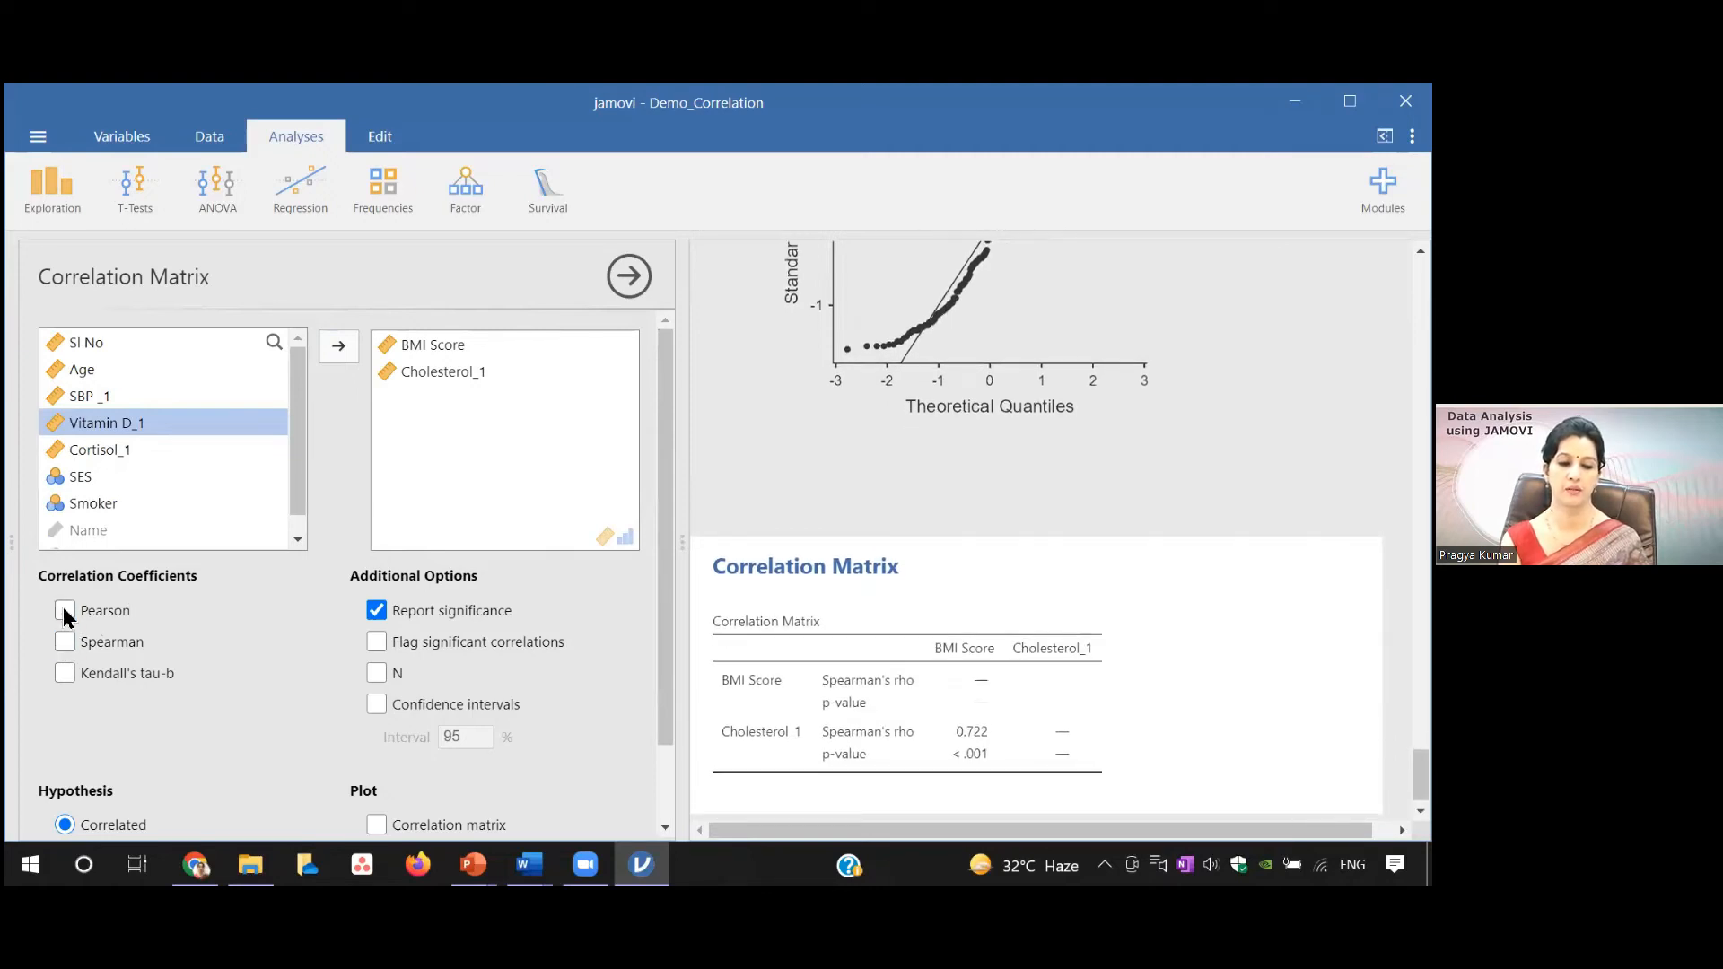
pyautogui.click(64, 611)
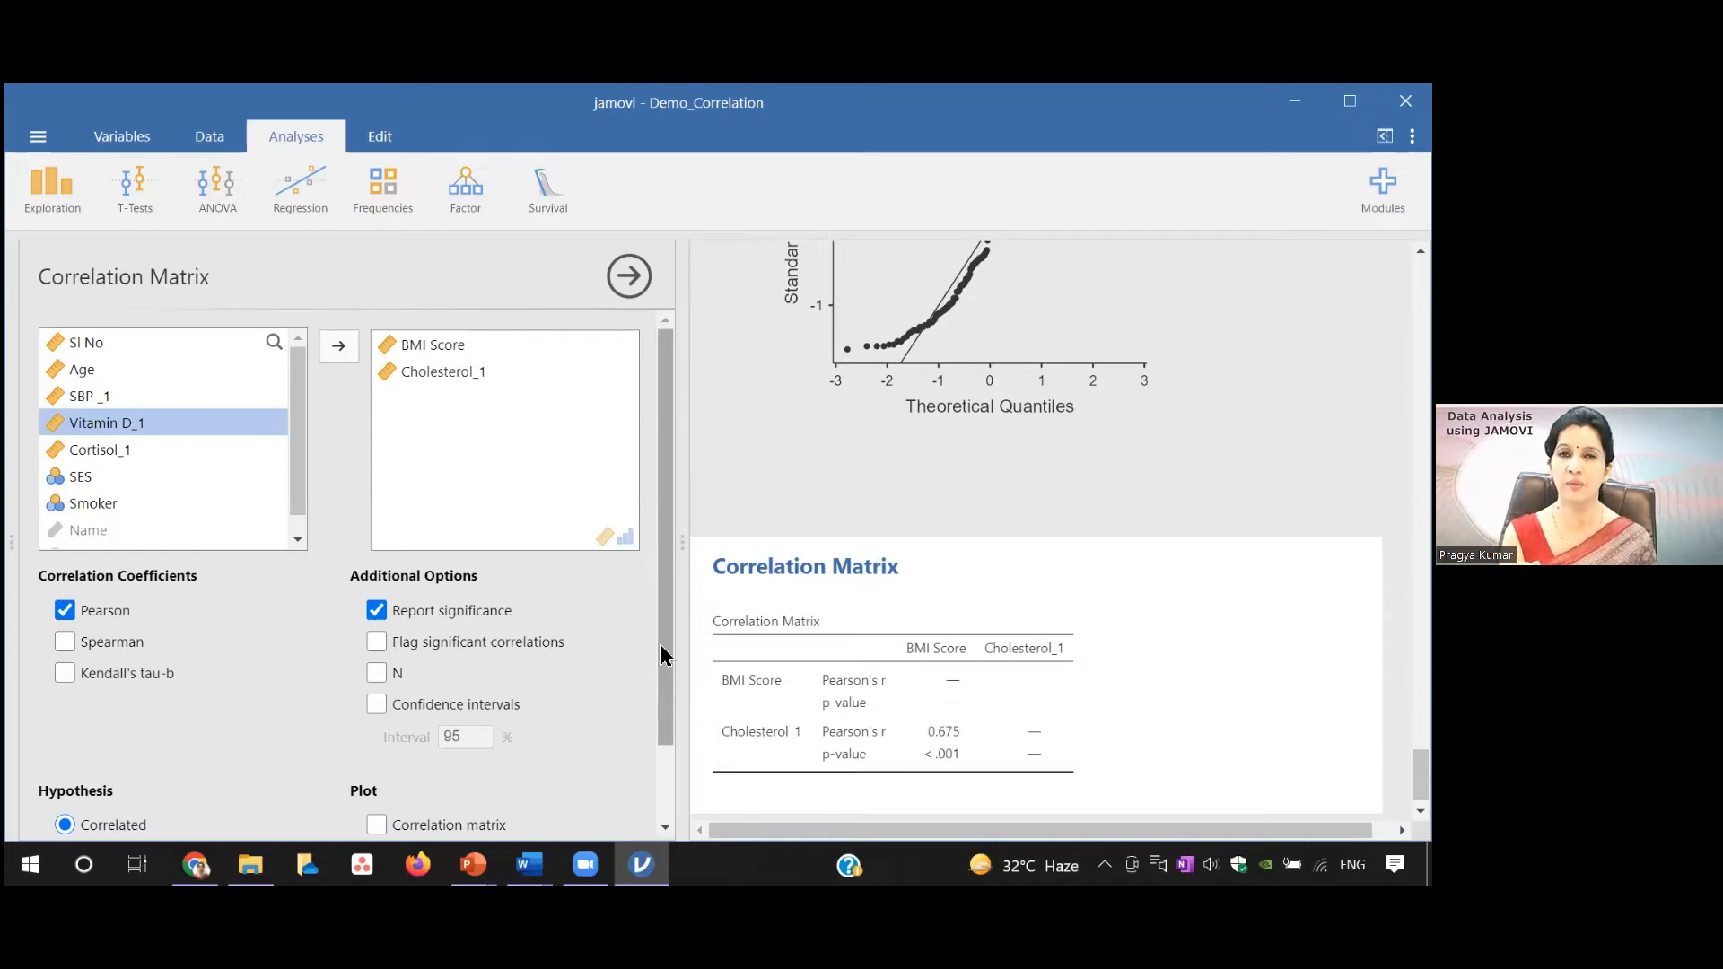
# Add the correlation matrix plot, 95% confidence intervals and flags for significant correlations to the Correlation Matrix
pyautogui.moveTo(662, 655); pyautogui.dragTo(668, 725)
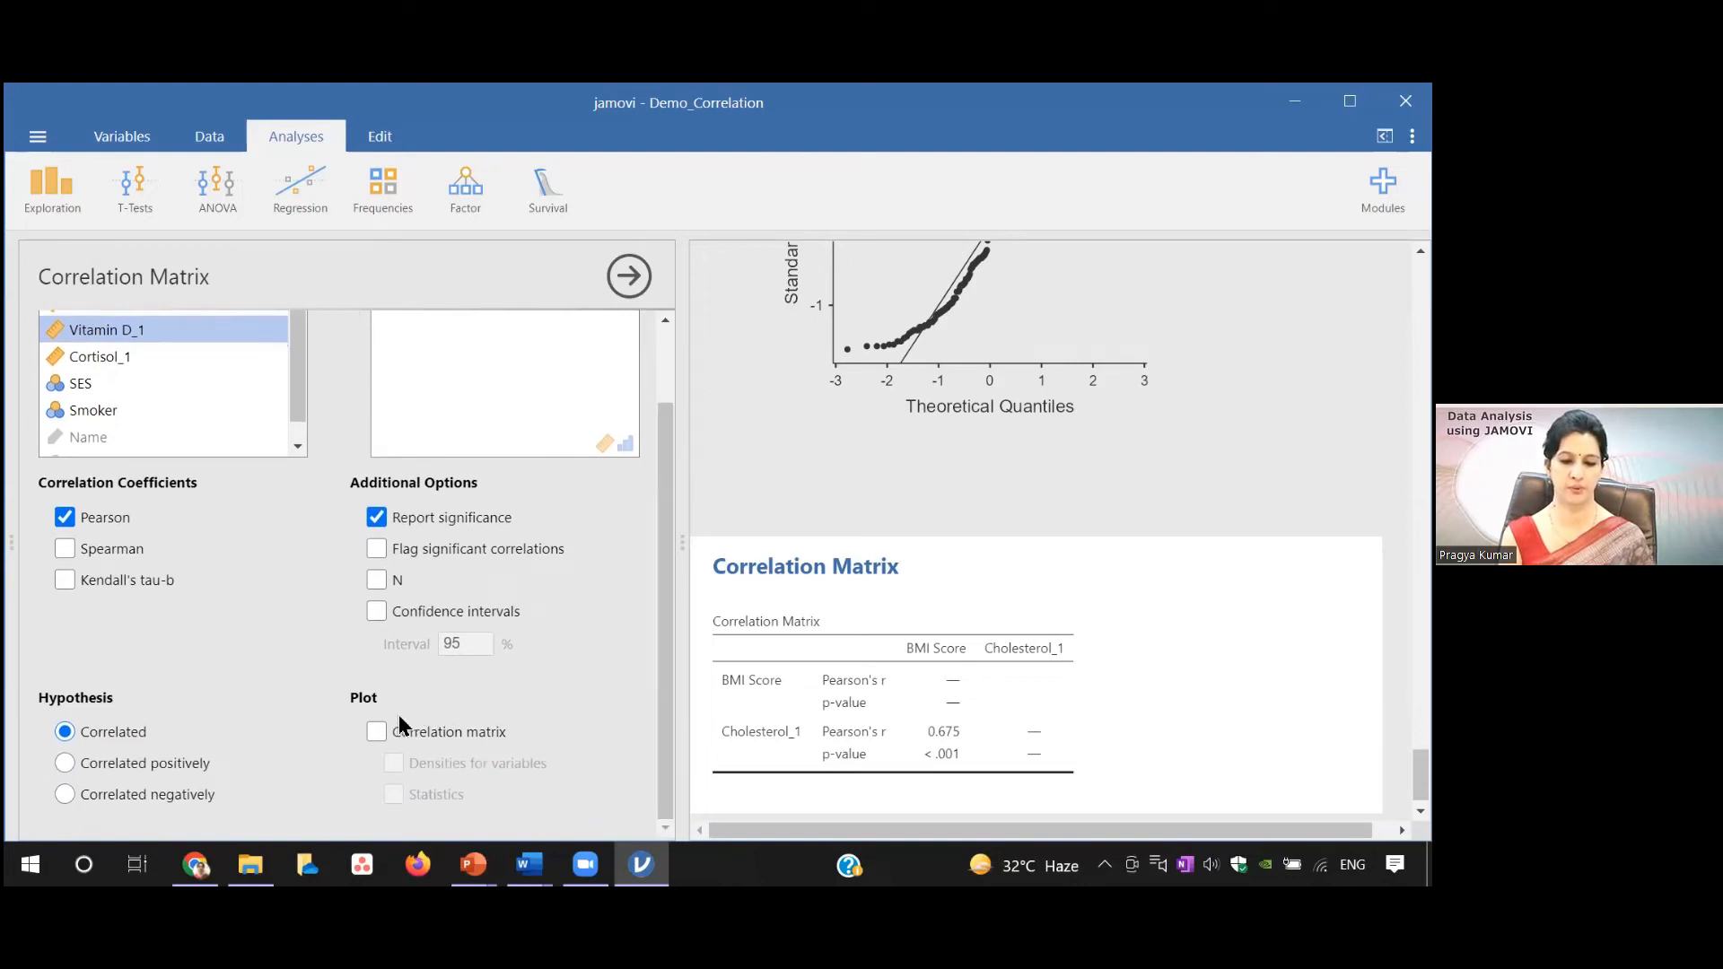
pyautogui.click(377, 733)
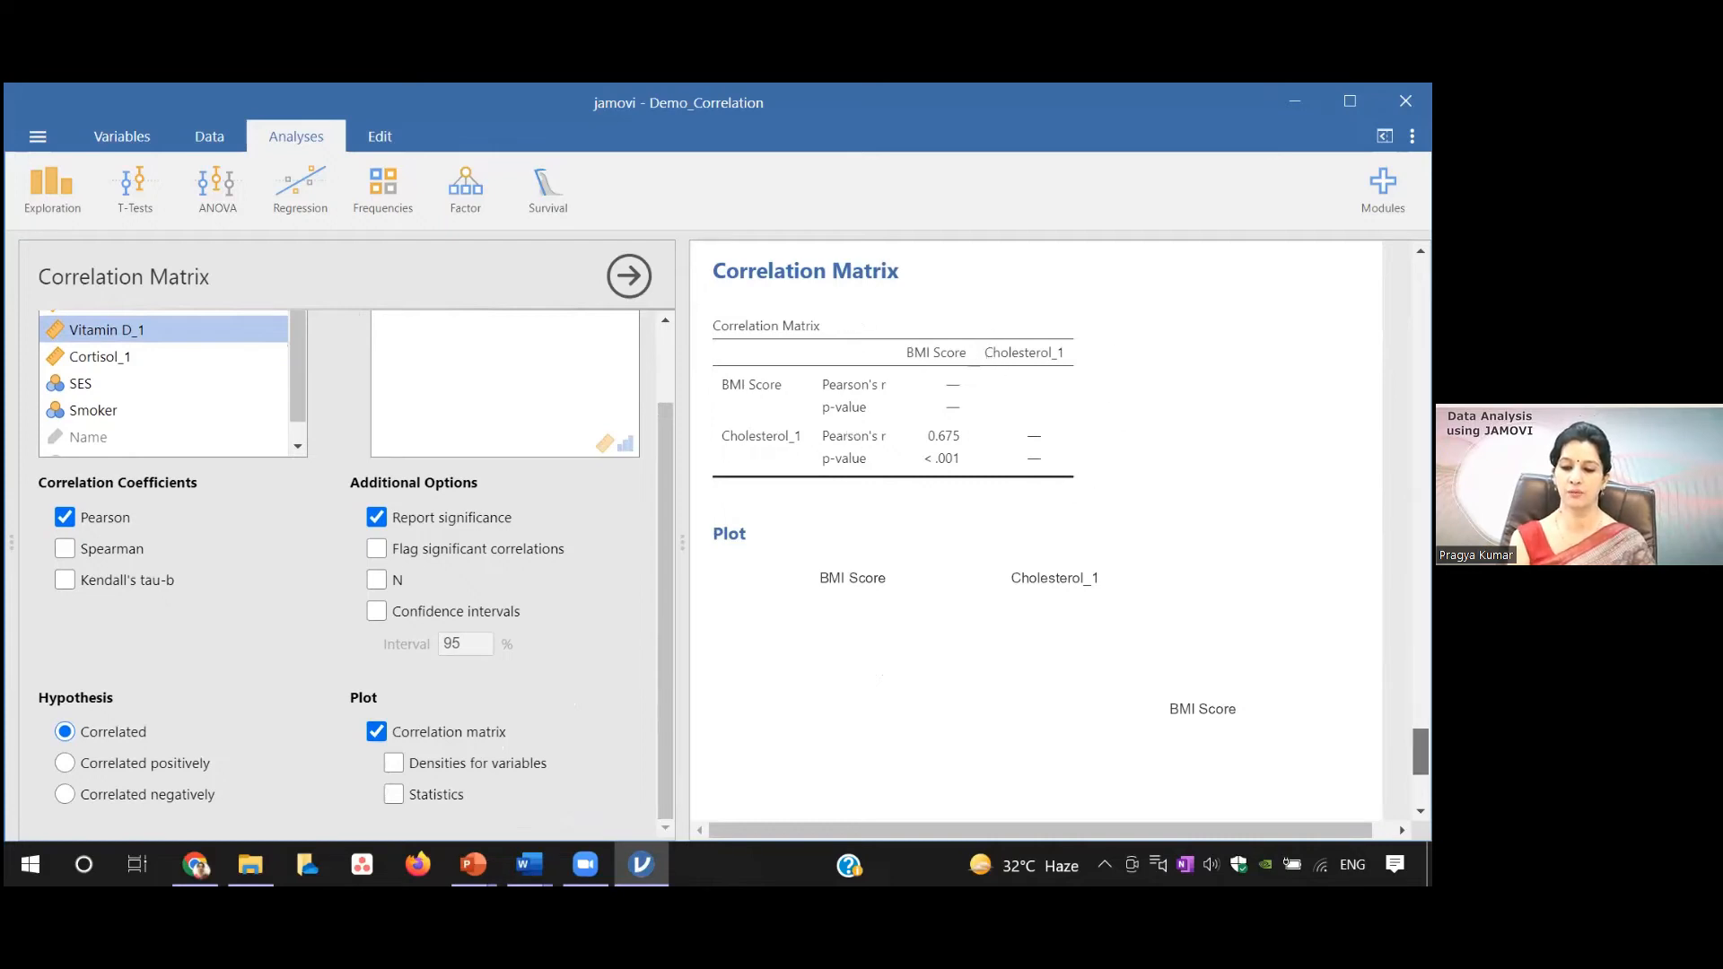
pyautogui.scroll(-3, 977, 580)
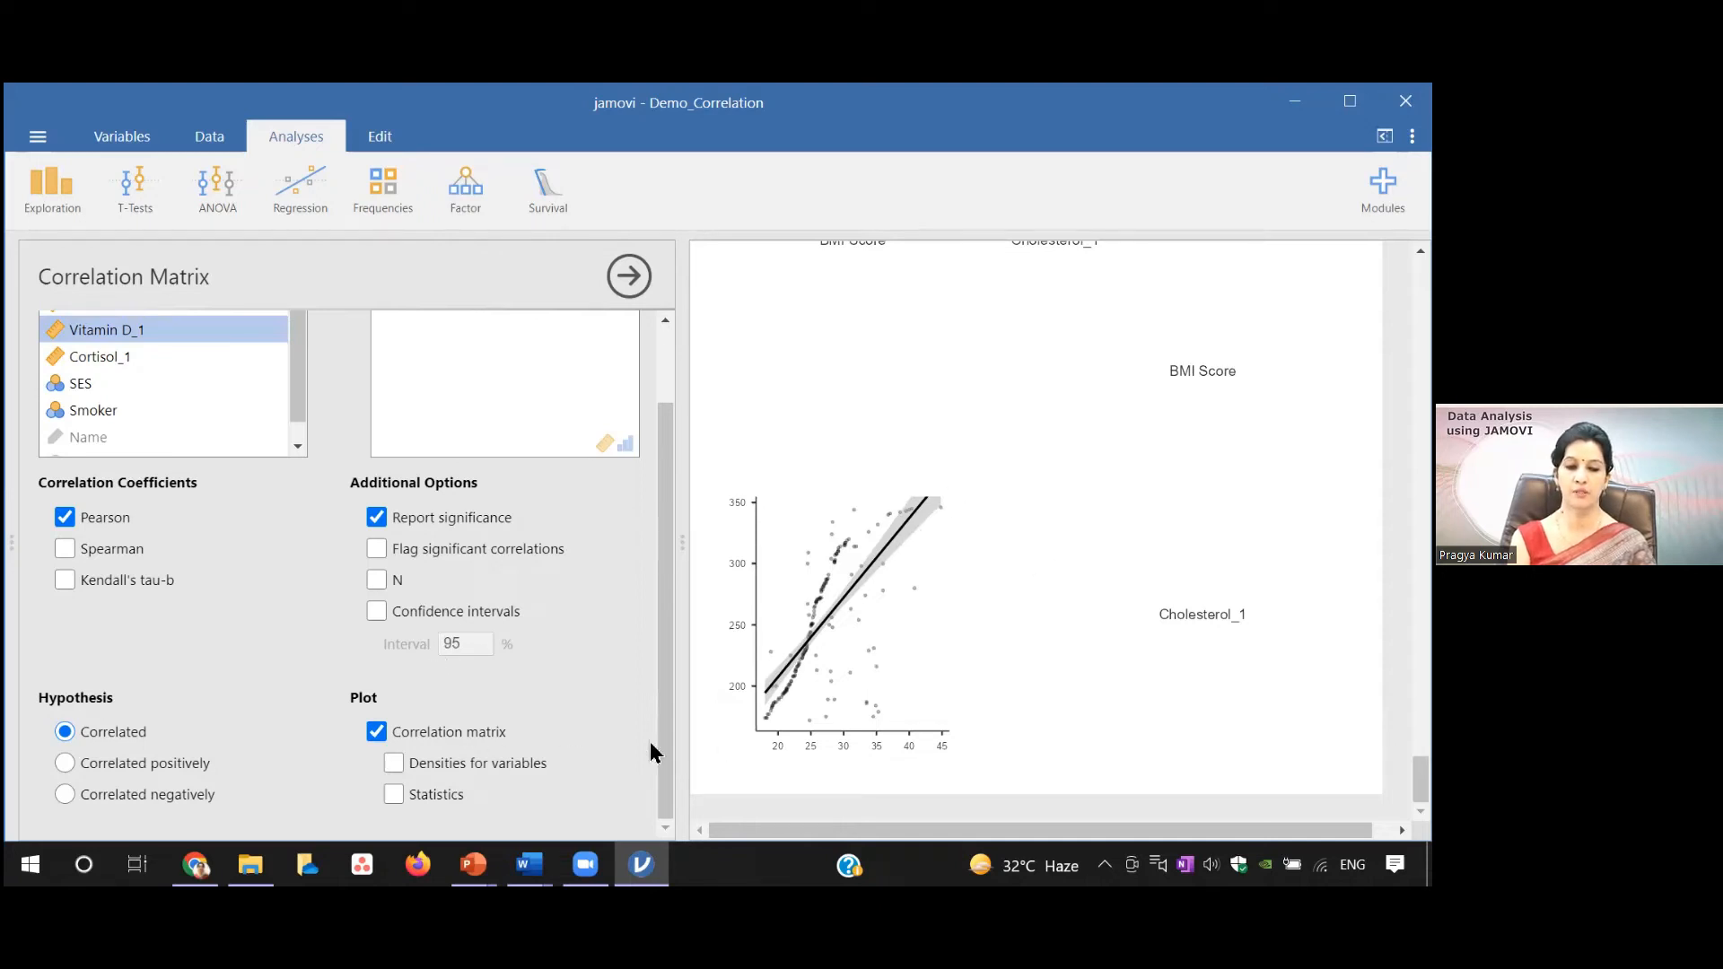
pyautogui.scroll(5, 1036, 530)
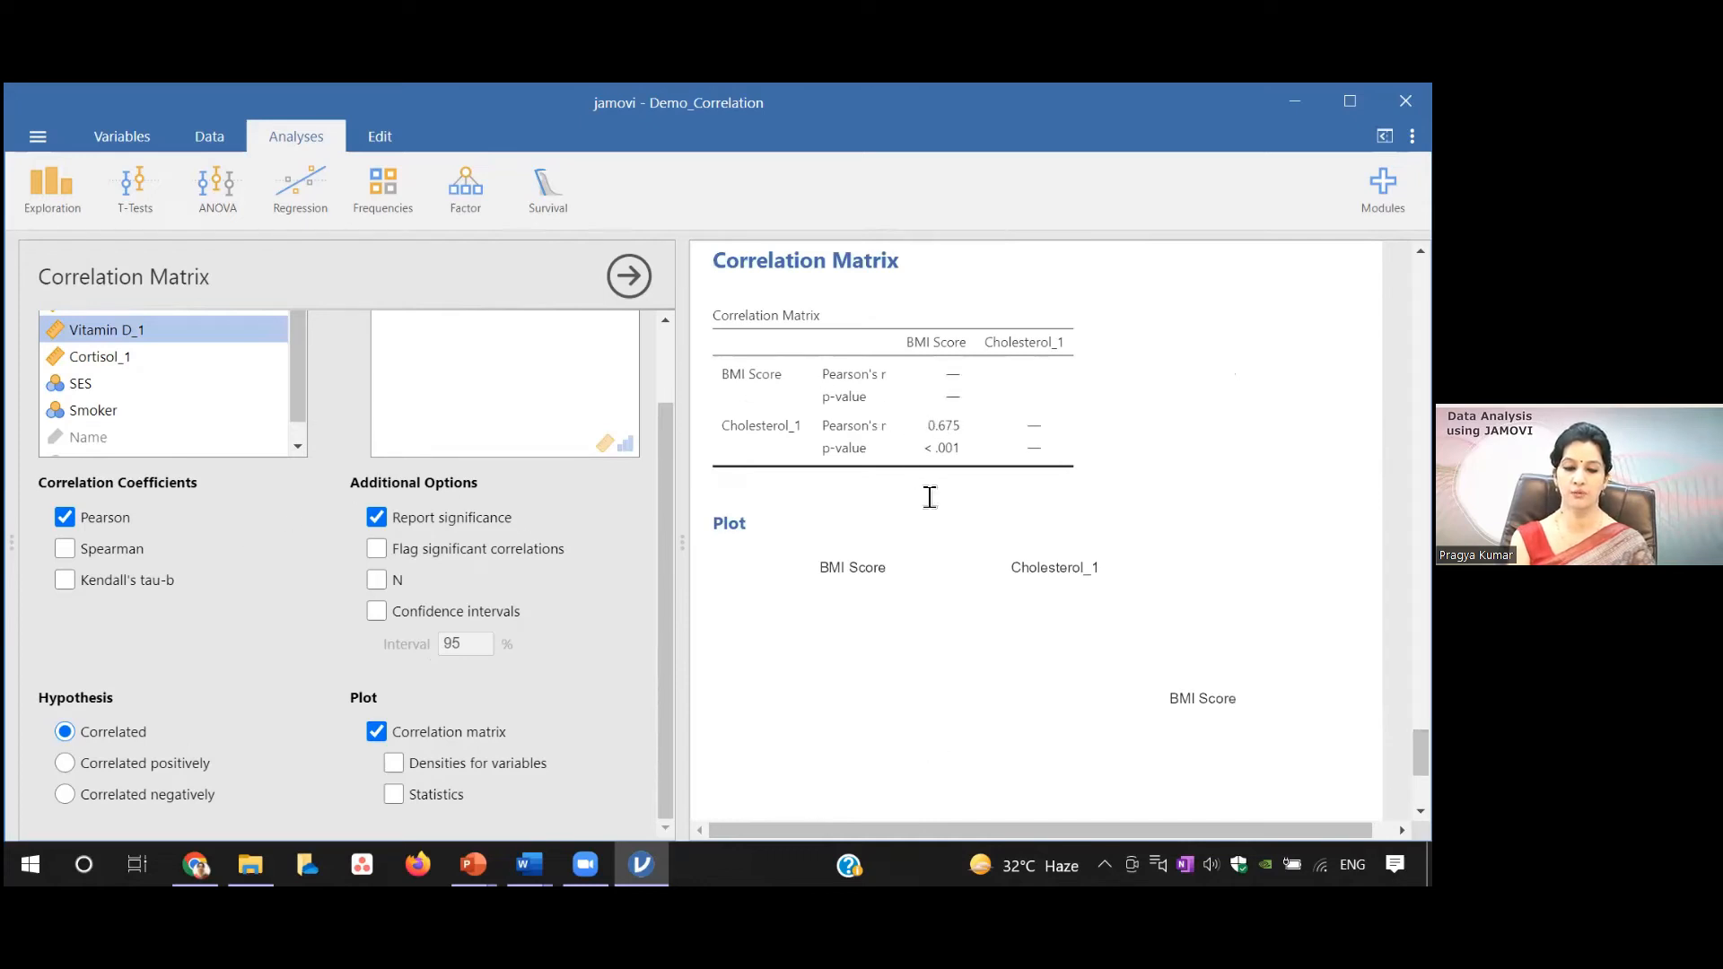
pyautogui.click(377, 611)
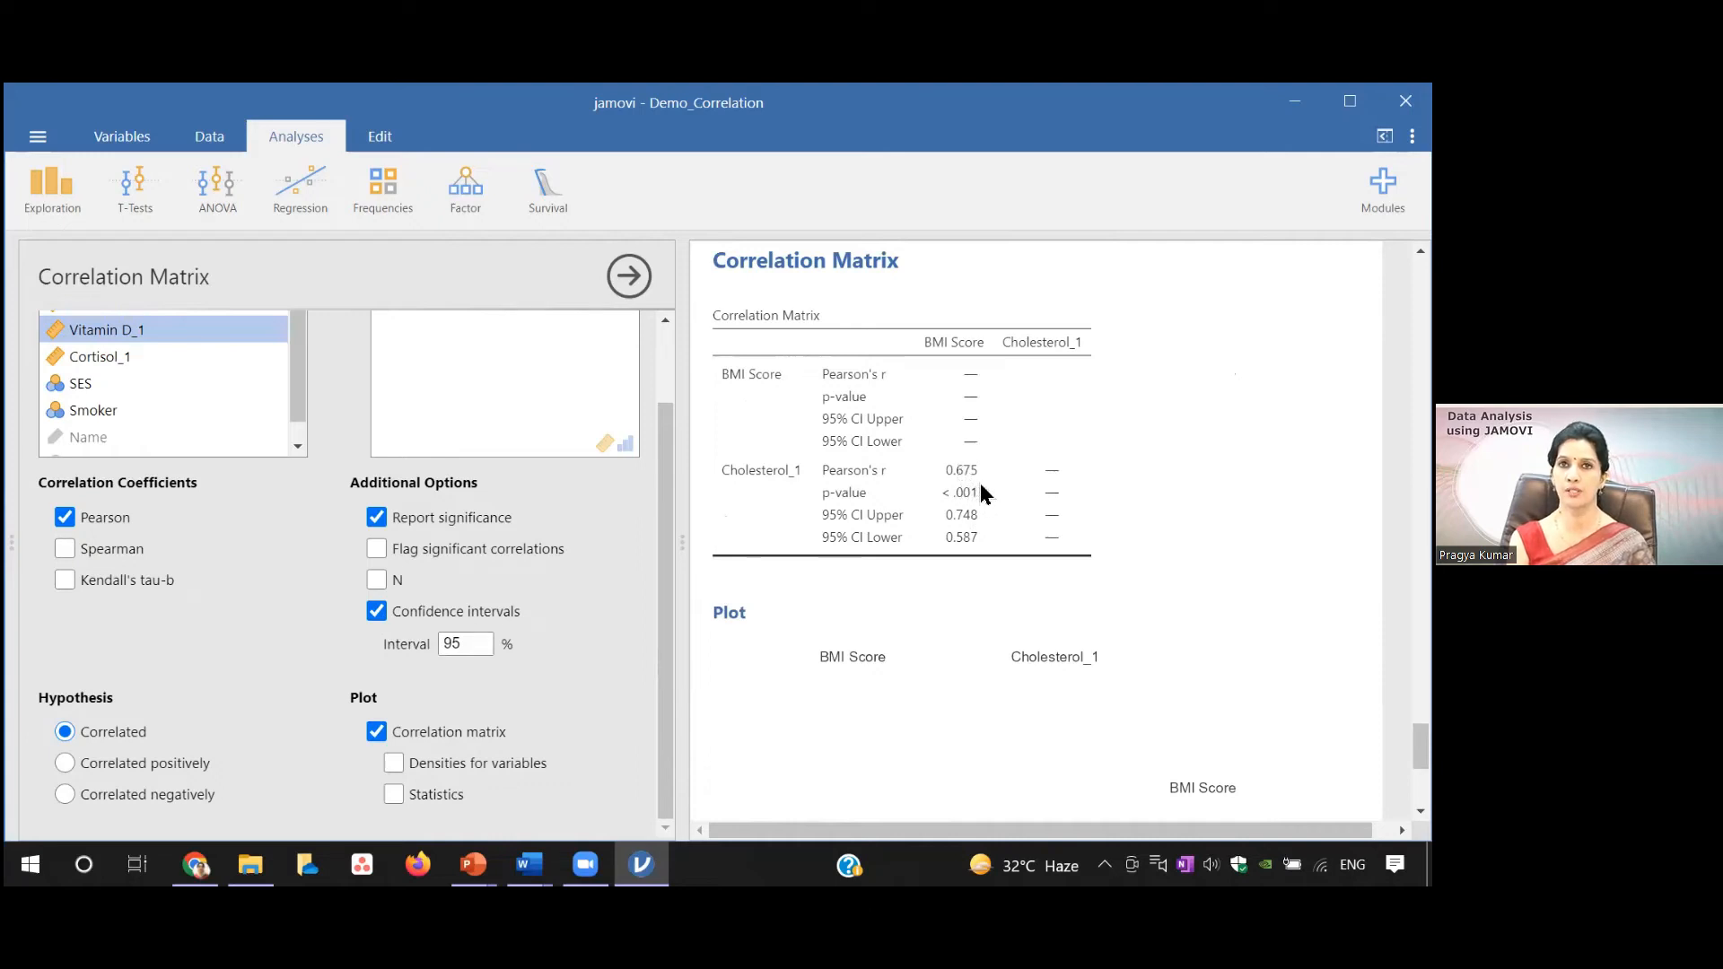
pyautogui.click(377, 549)
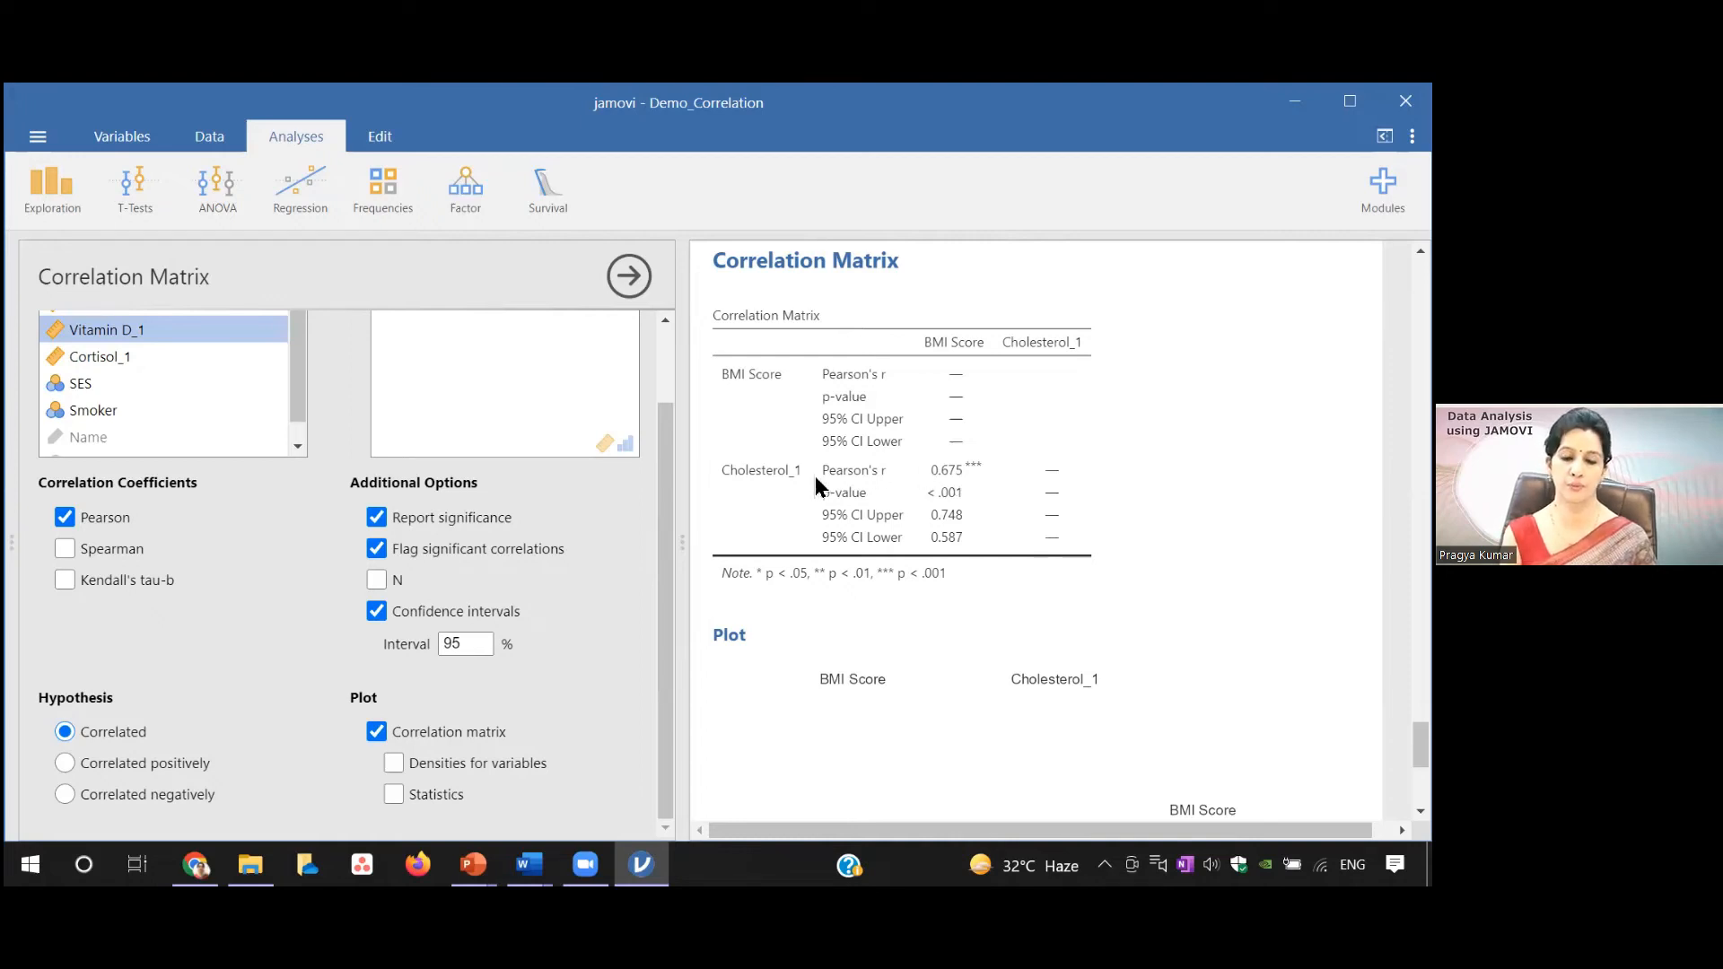
# Add SBP _1, Vitamin D_1 and Cortisol_1 to the variables of the Correlation Matrix
pyautogui.moveTo(659, 492); pyautogui.dragTo(666, 417)
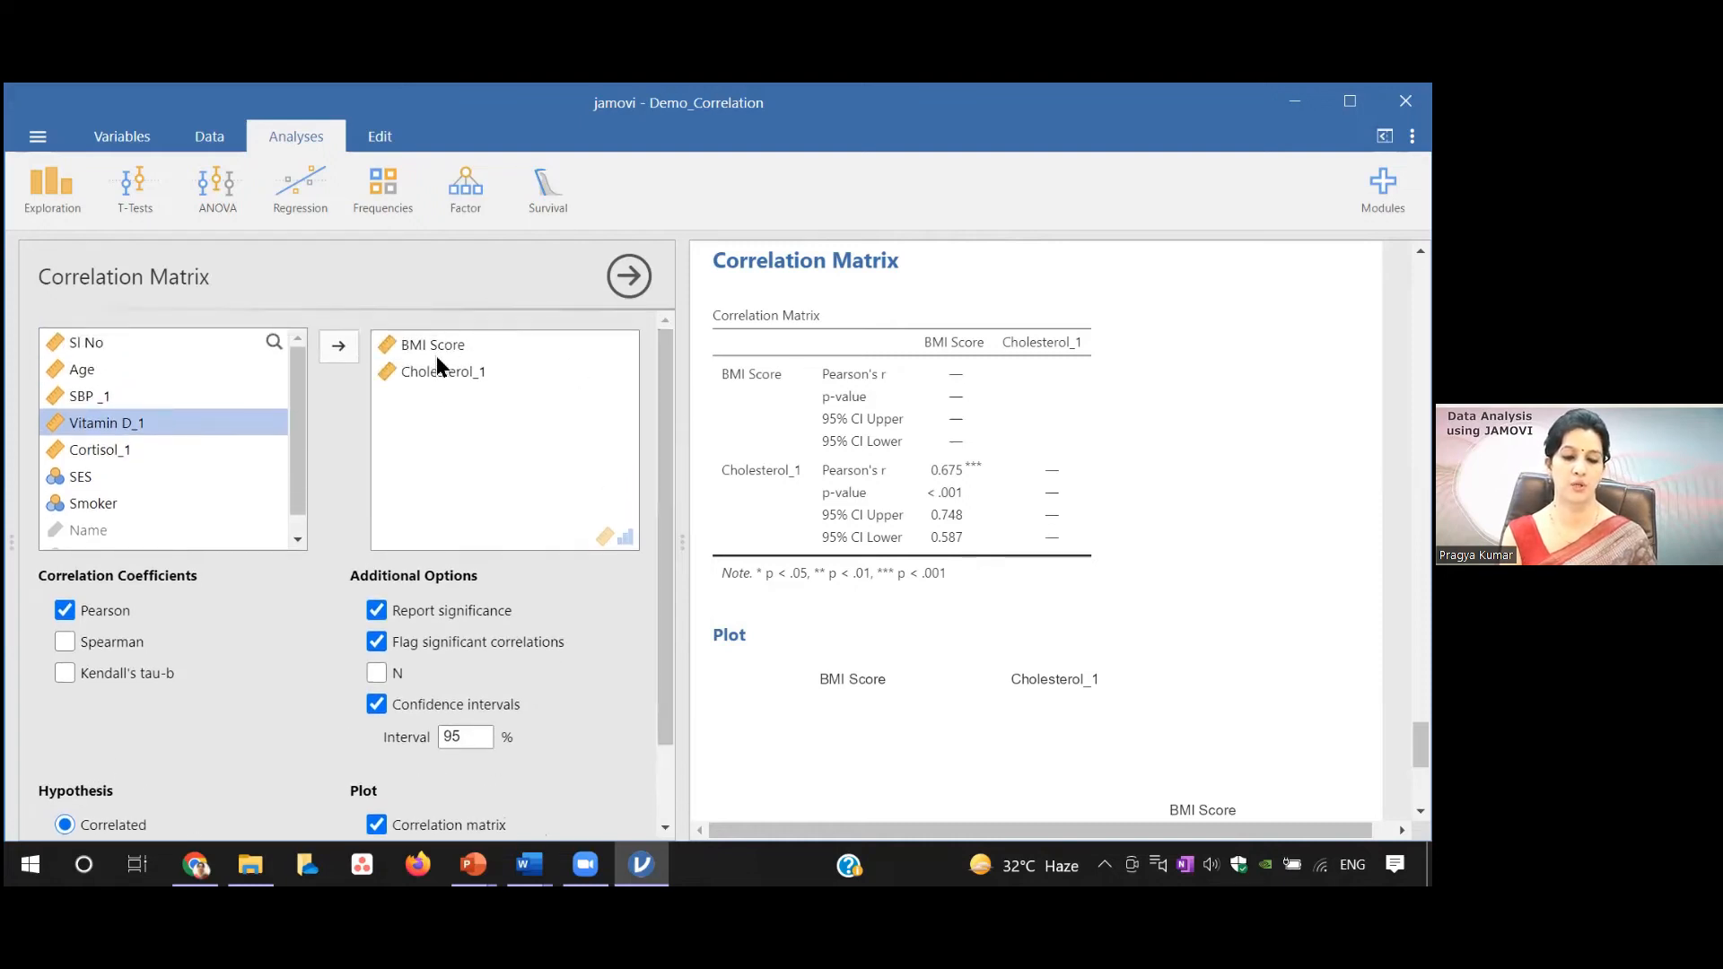
pyautogui.click(113, 396)
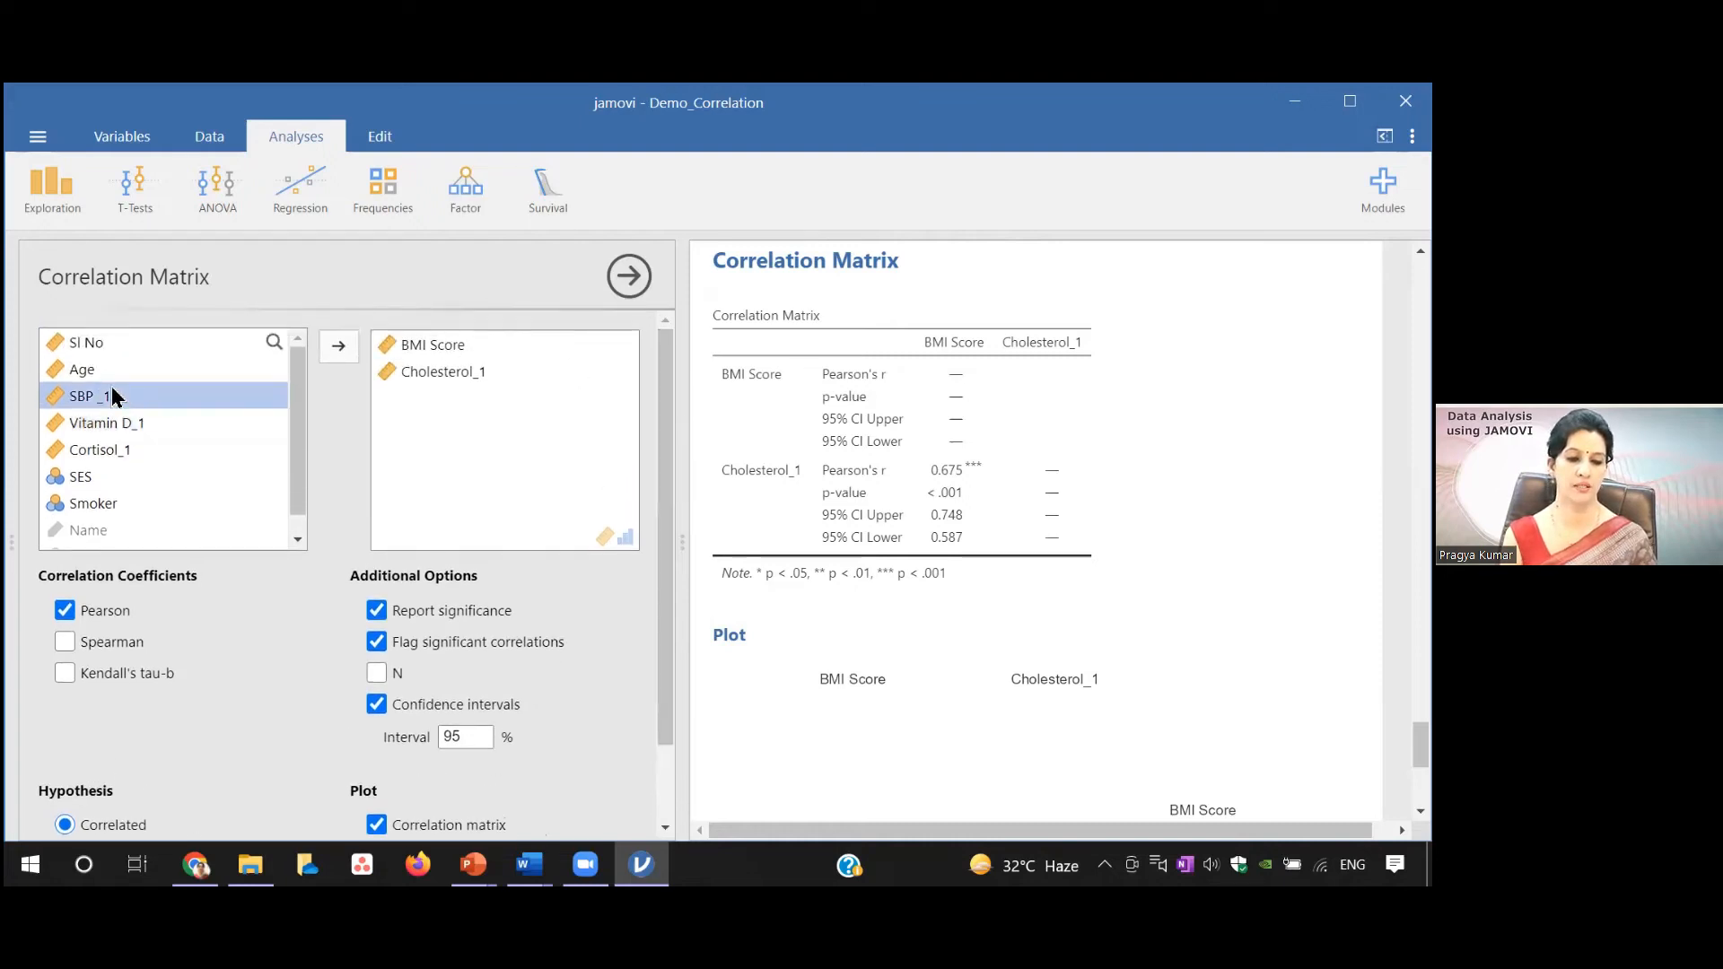
pyautogui.click(338, 347)
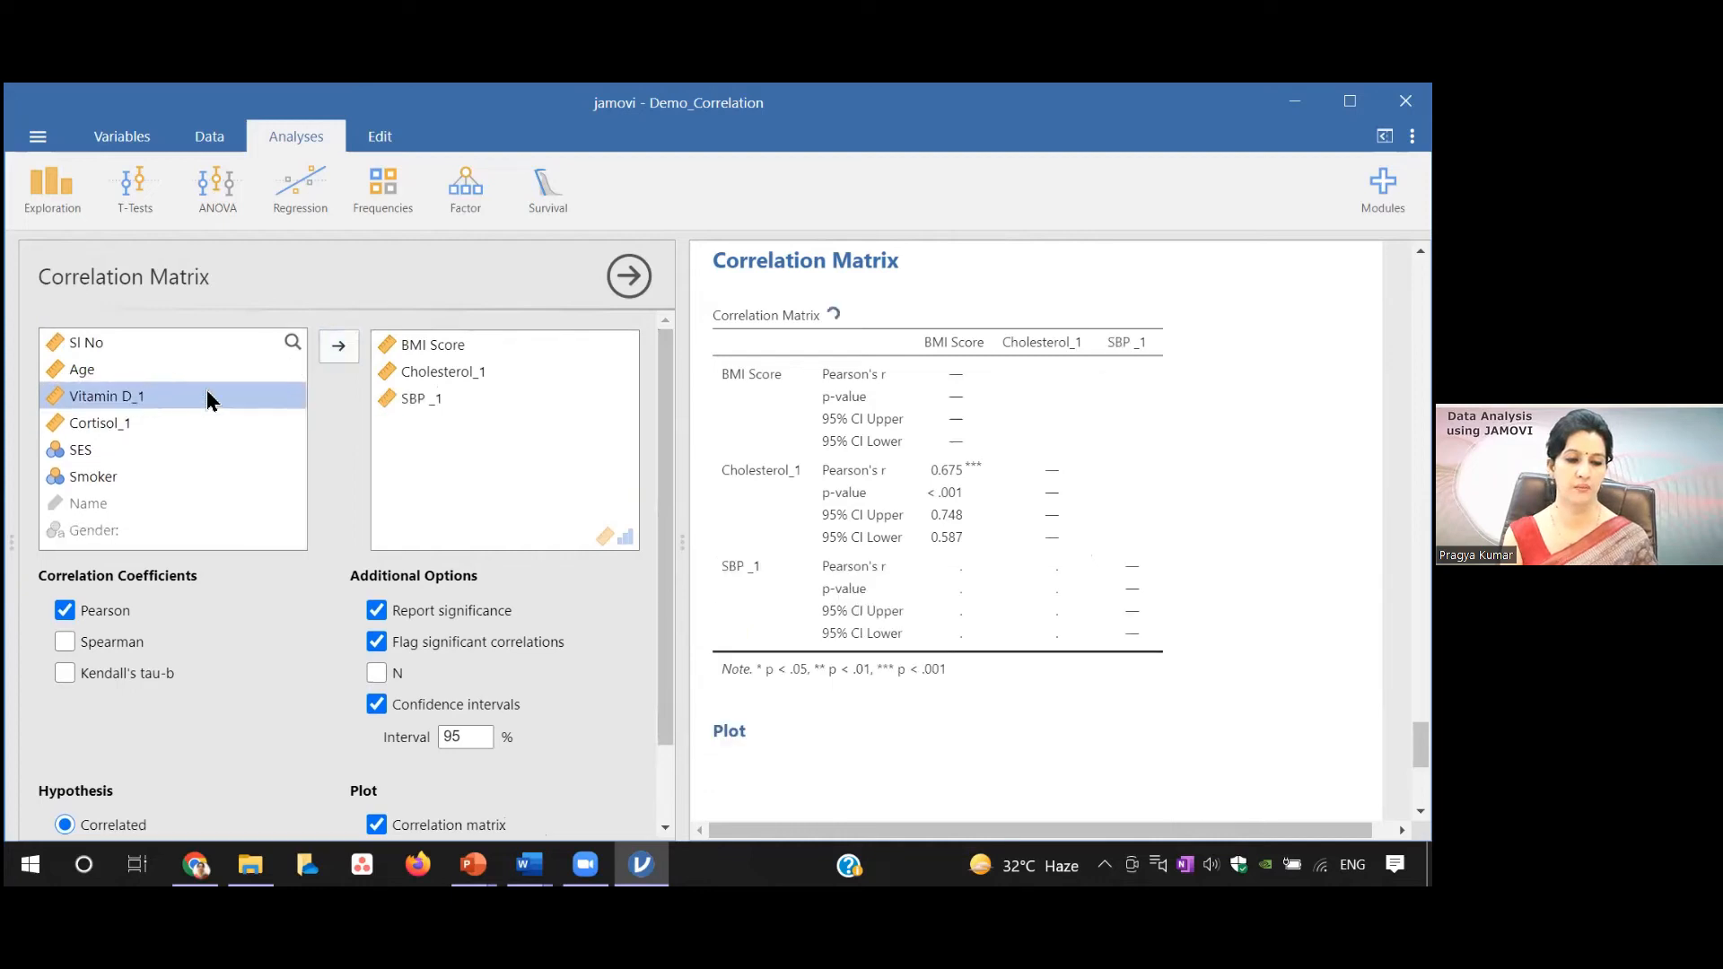
pyautogui.click(339, 347)
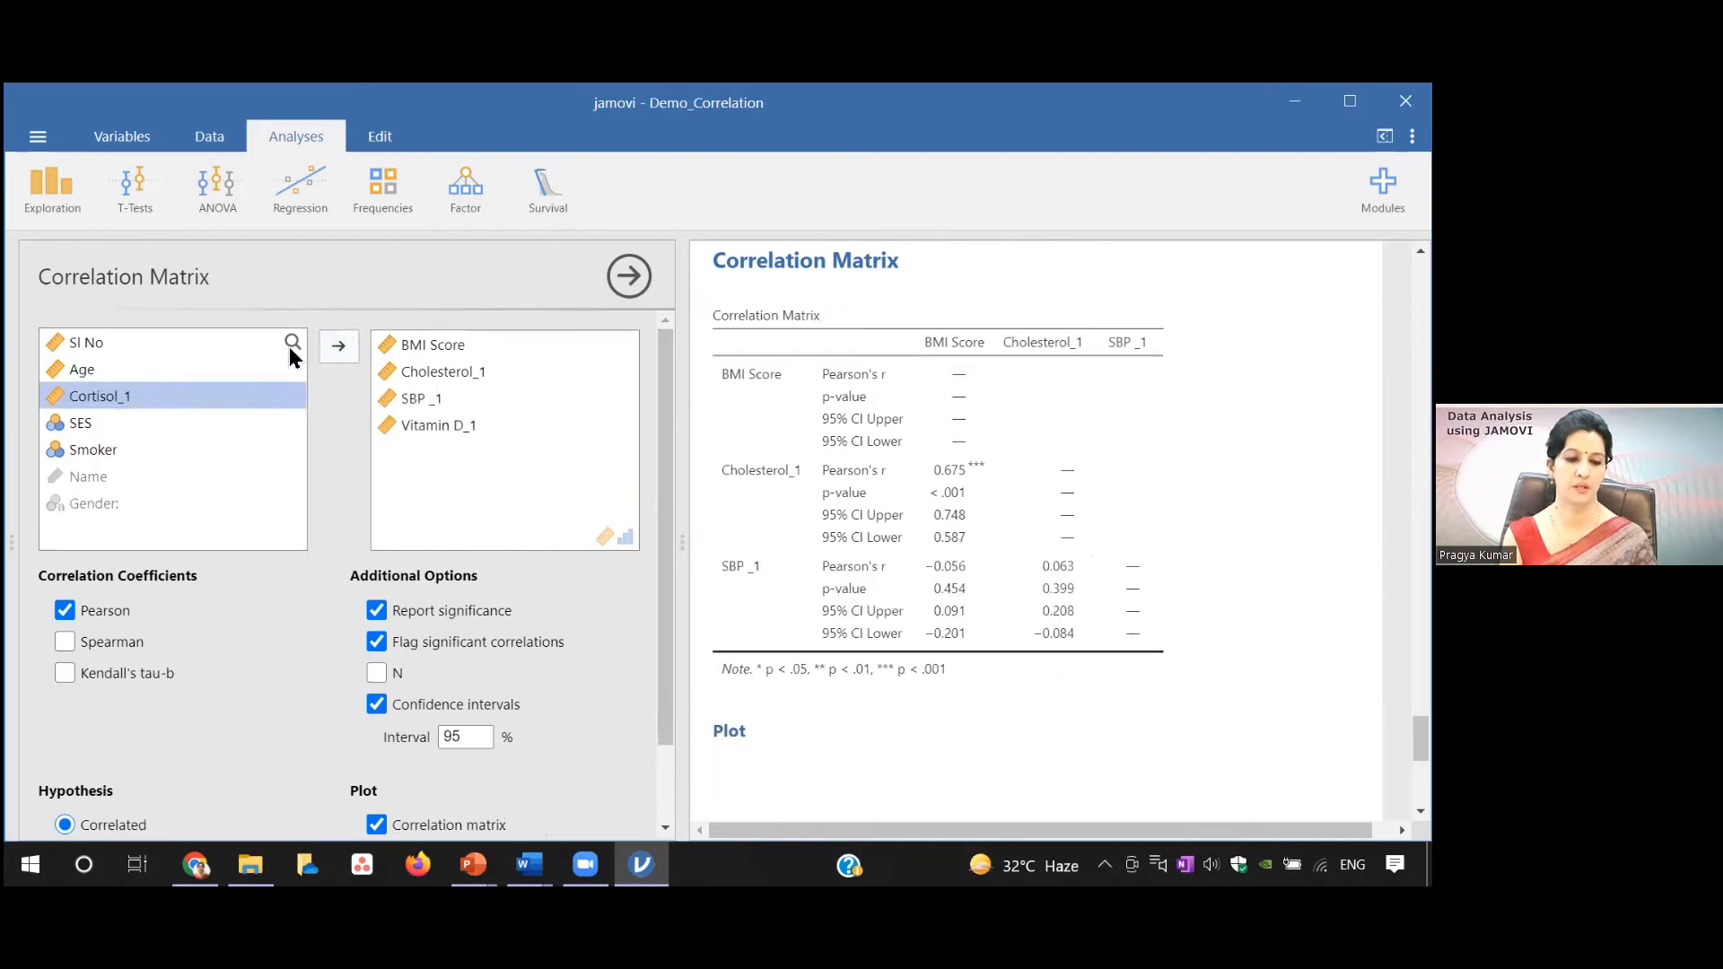
pyautogui.click(339, 346)
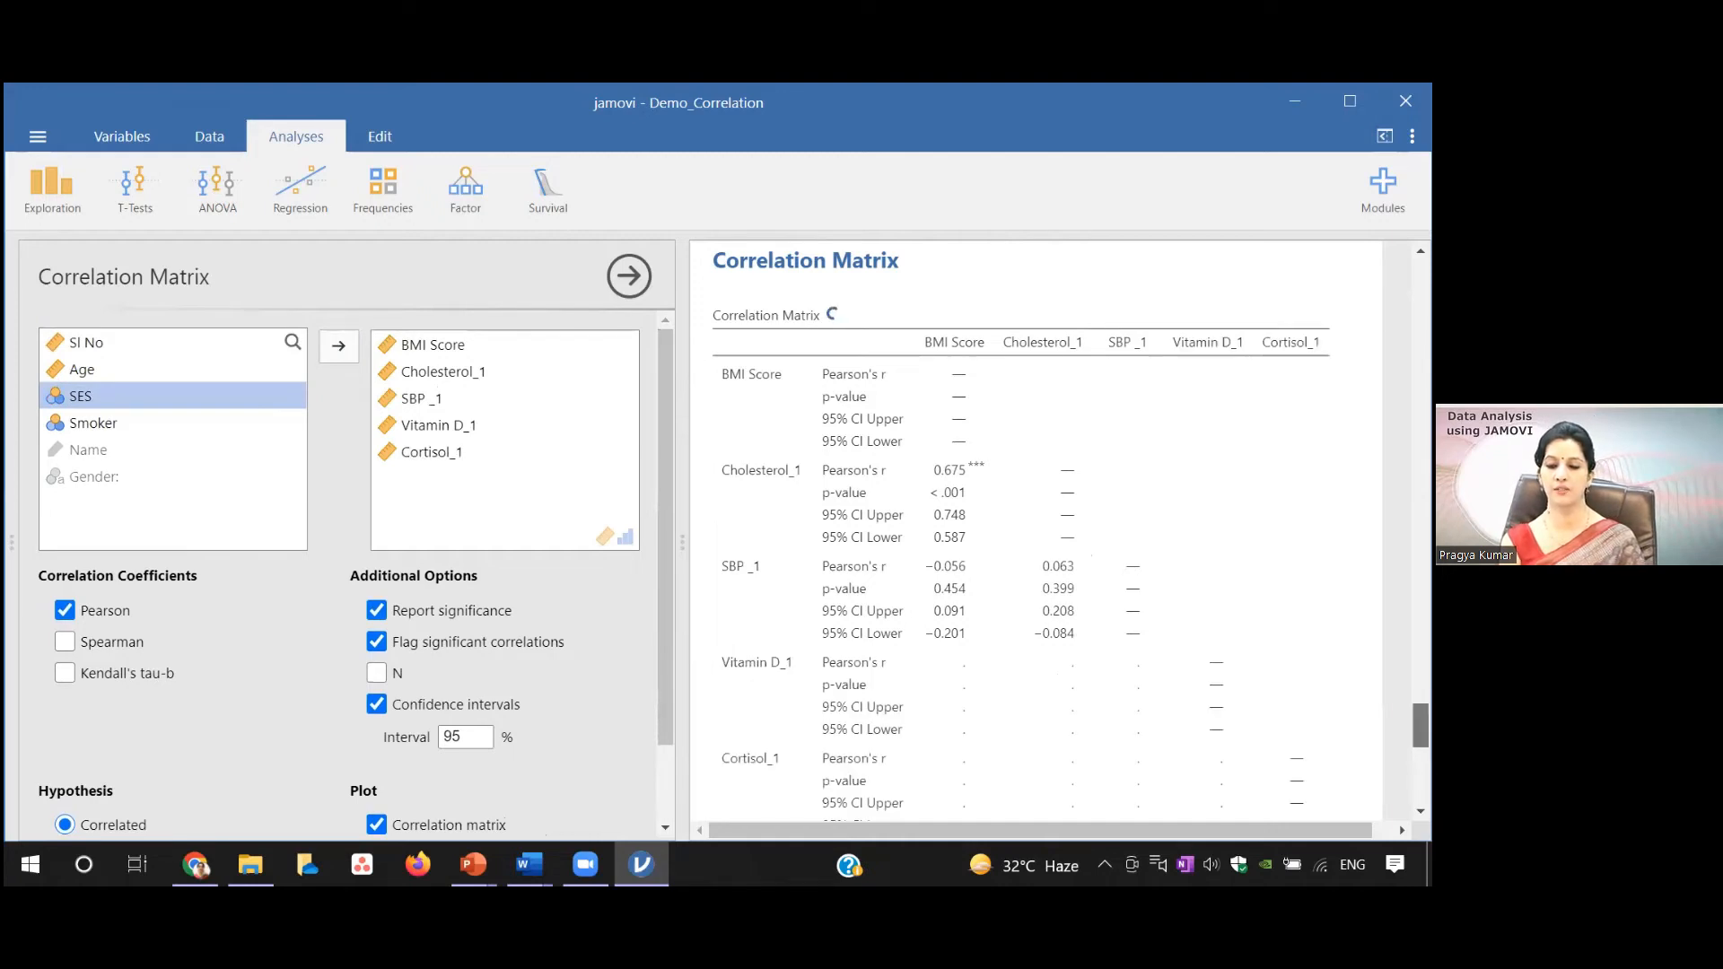
# Reopen the earlier Descriptives analysis and add Vitamin D_1, SBP _1 and Cortisol_1 to its variables
pyautogui.scroll(5, 980, 338)
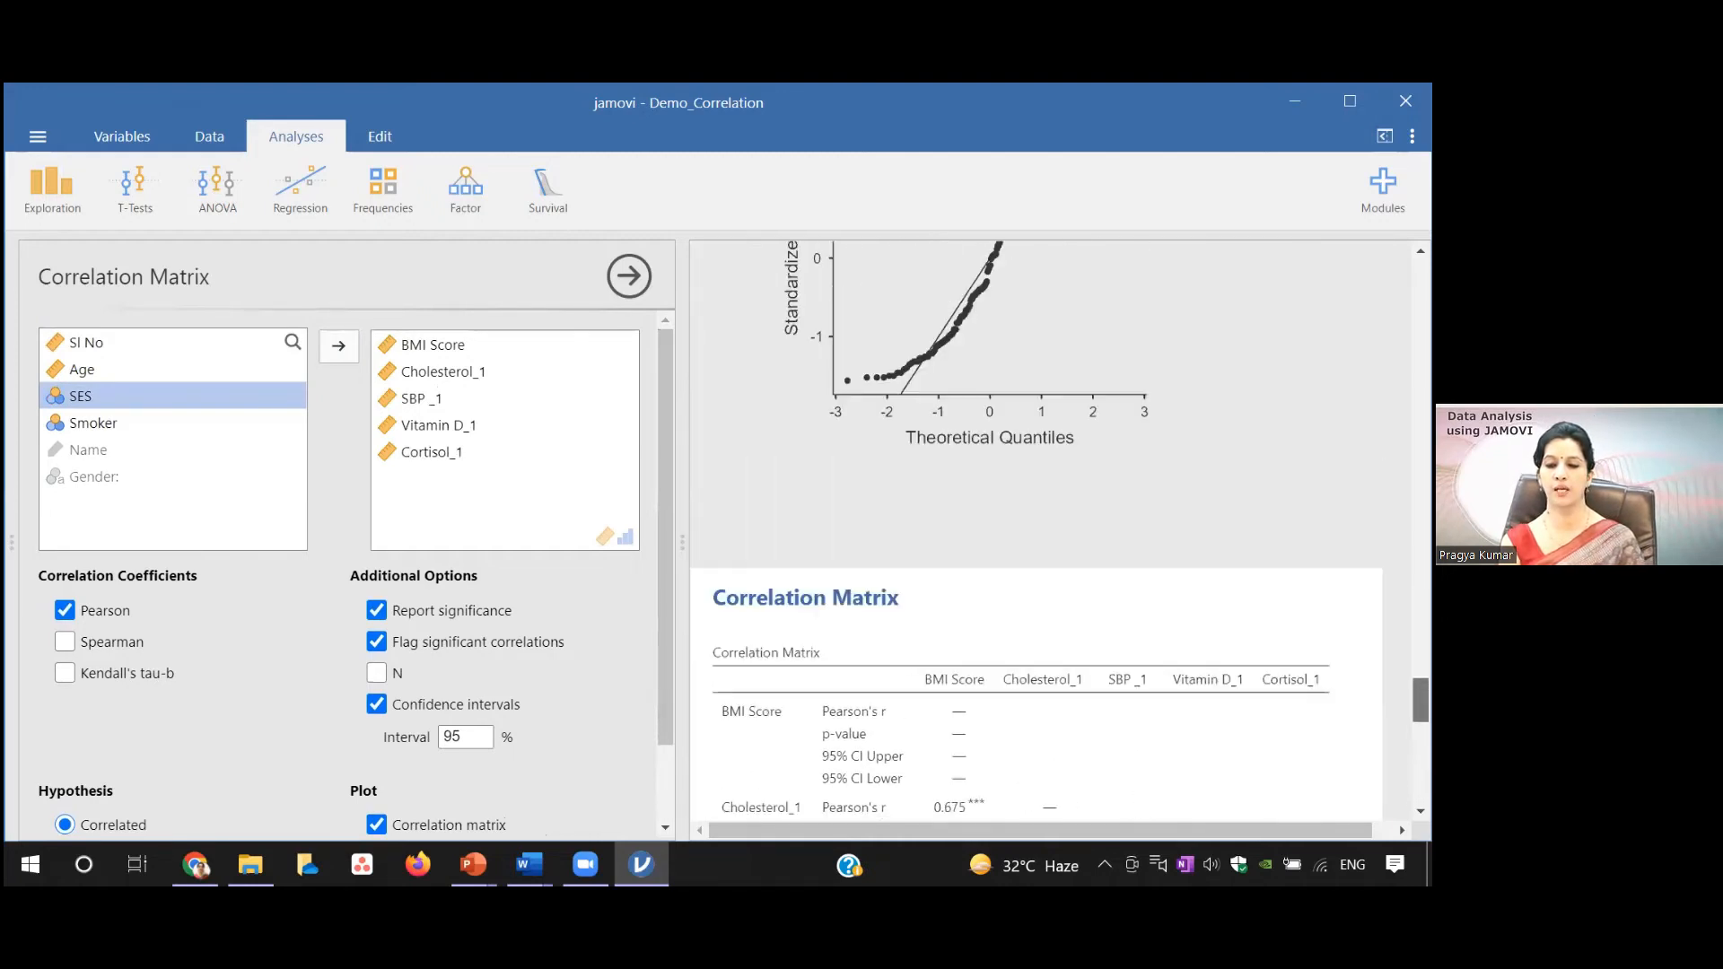
pyautogui.click(1088, 525)
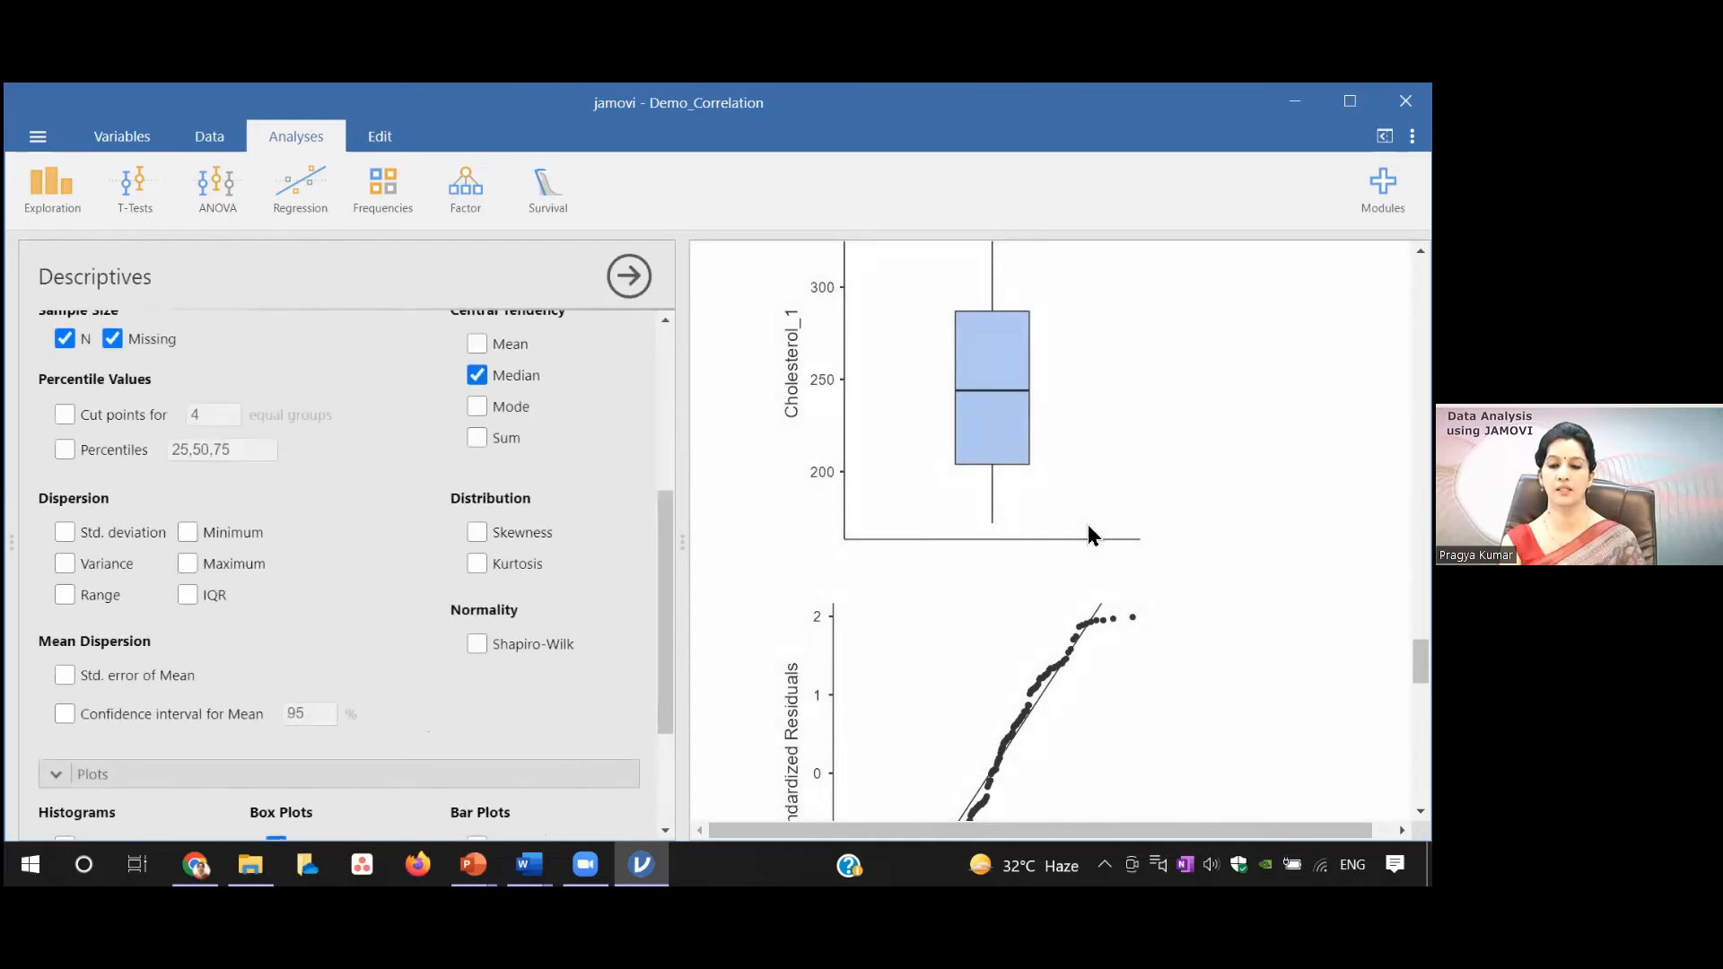
pyautogui.moveTo(1421, 662); pyautogui.dragTo(1421, 612)
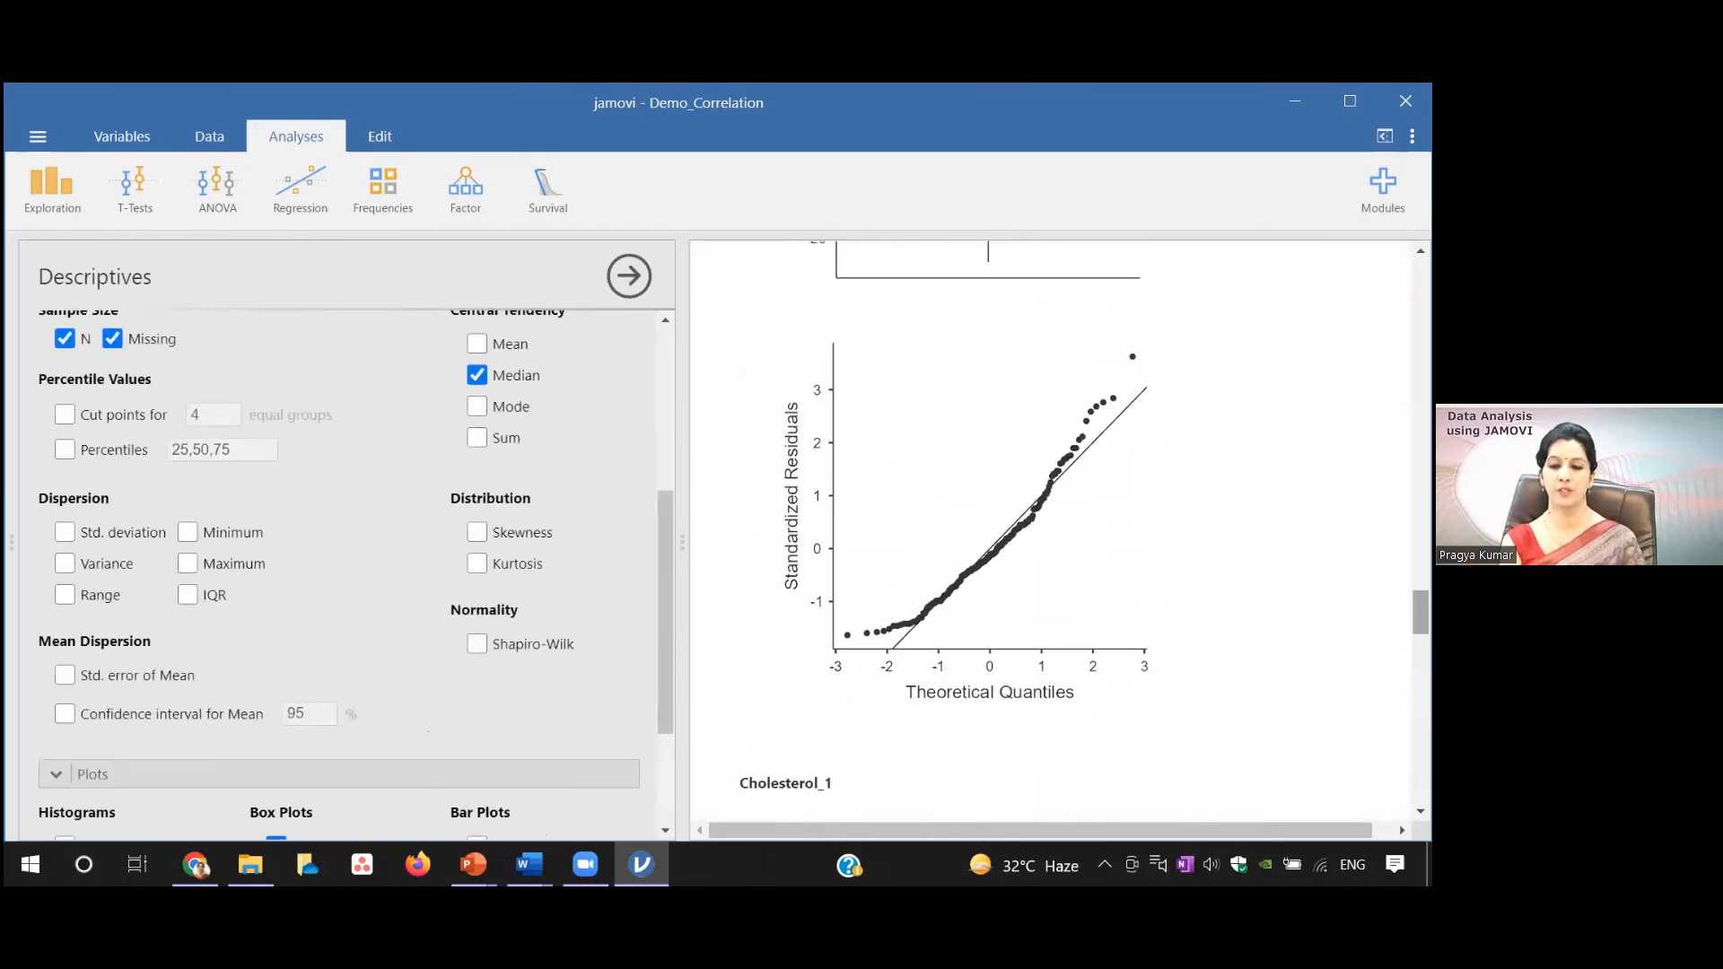
pyautogui.moveTo(661, 525); pyautogui.dragTo(660, 314)
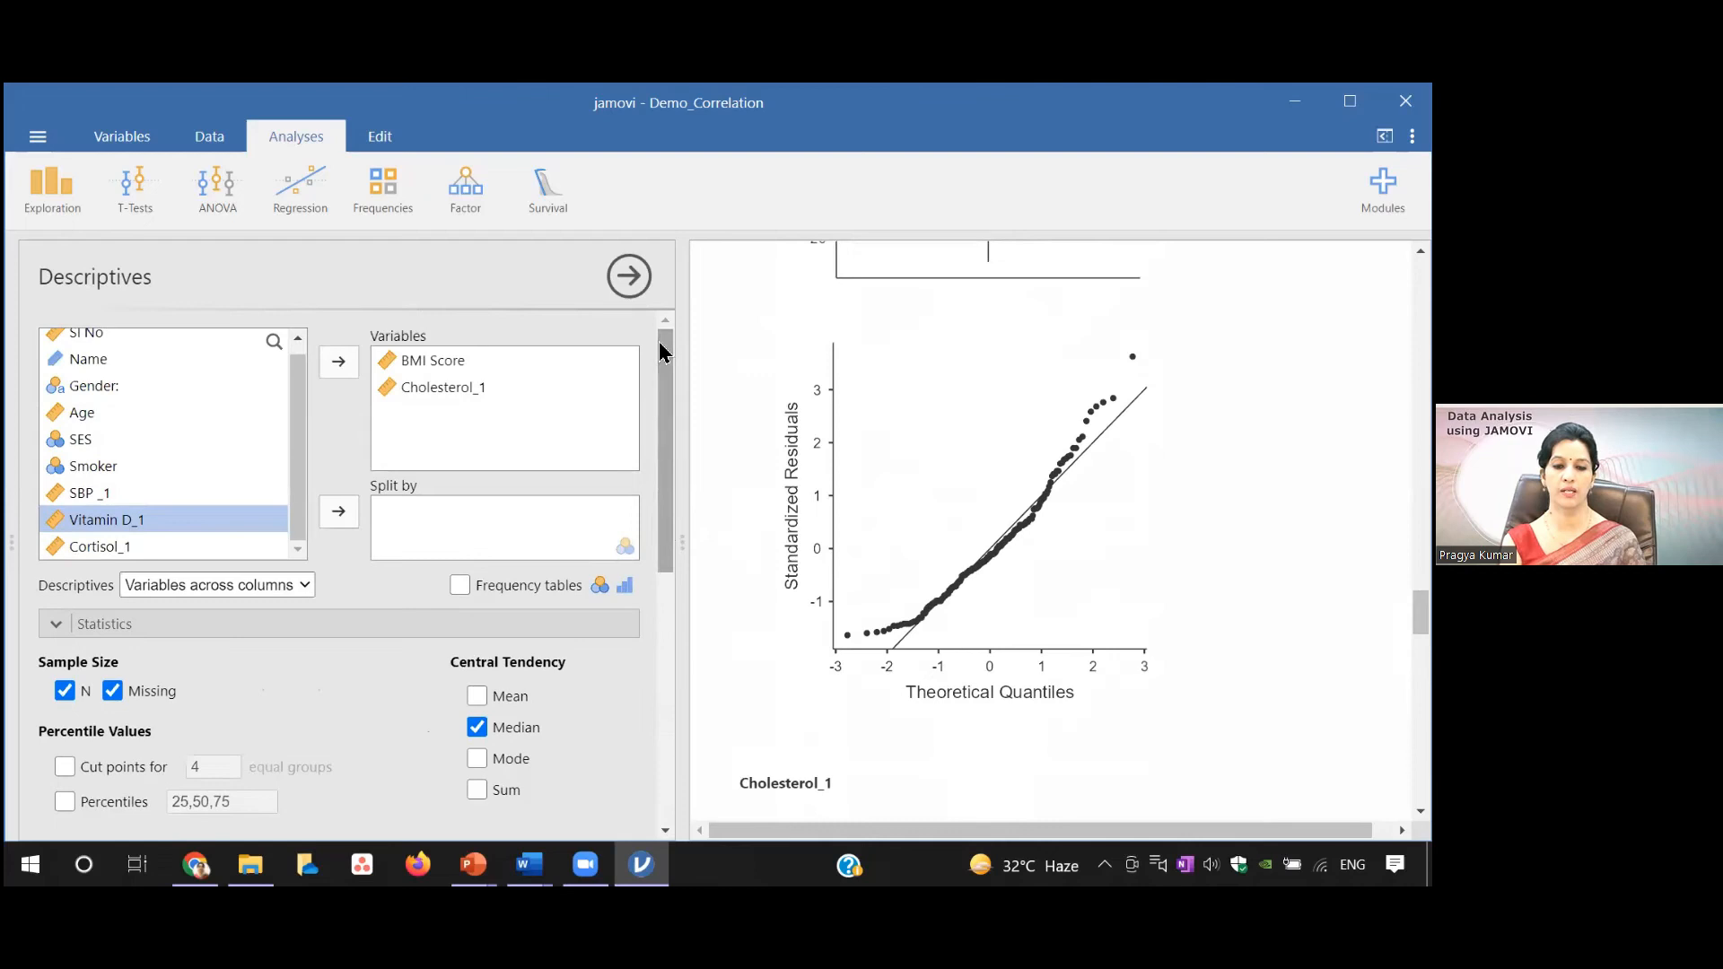
pyautogui.click(338, 361)
pyautogui.click(104, 504)
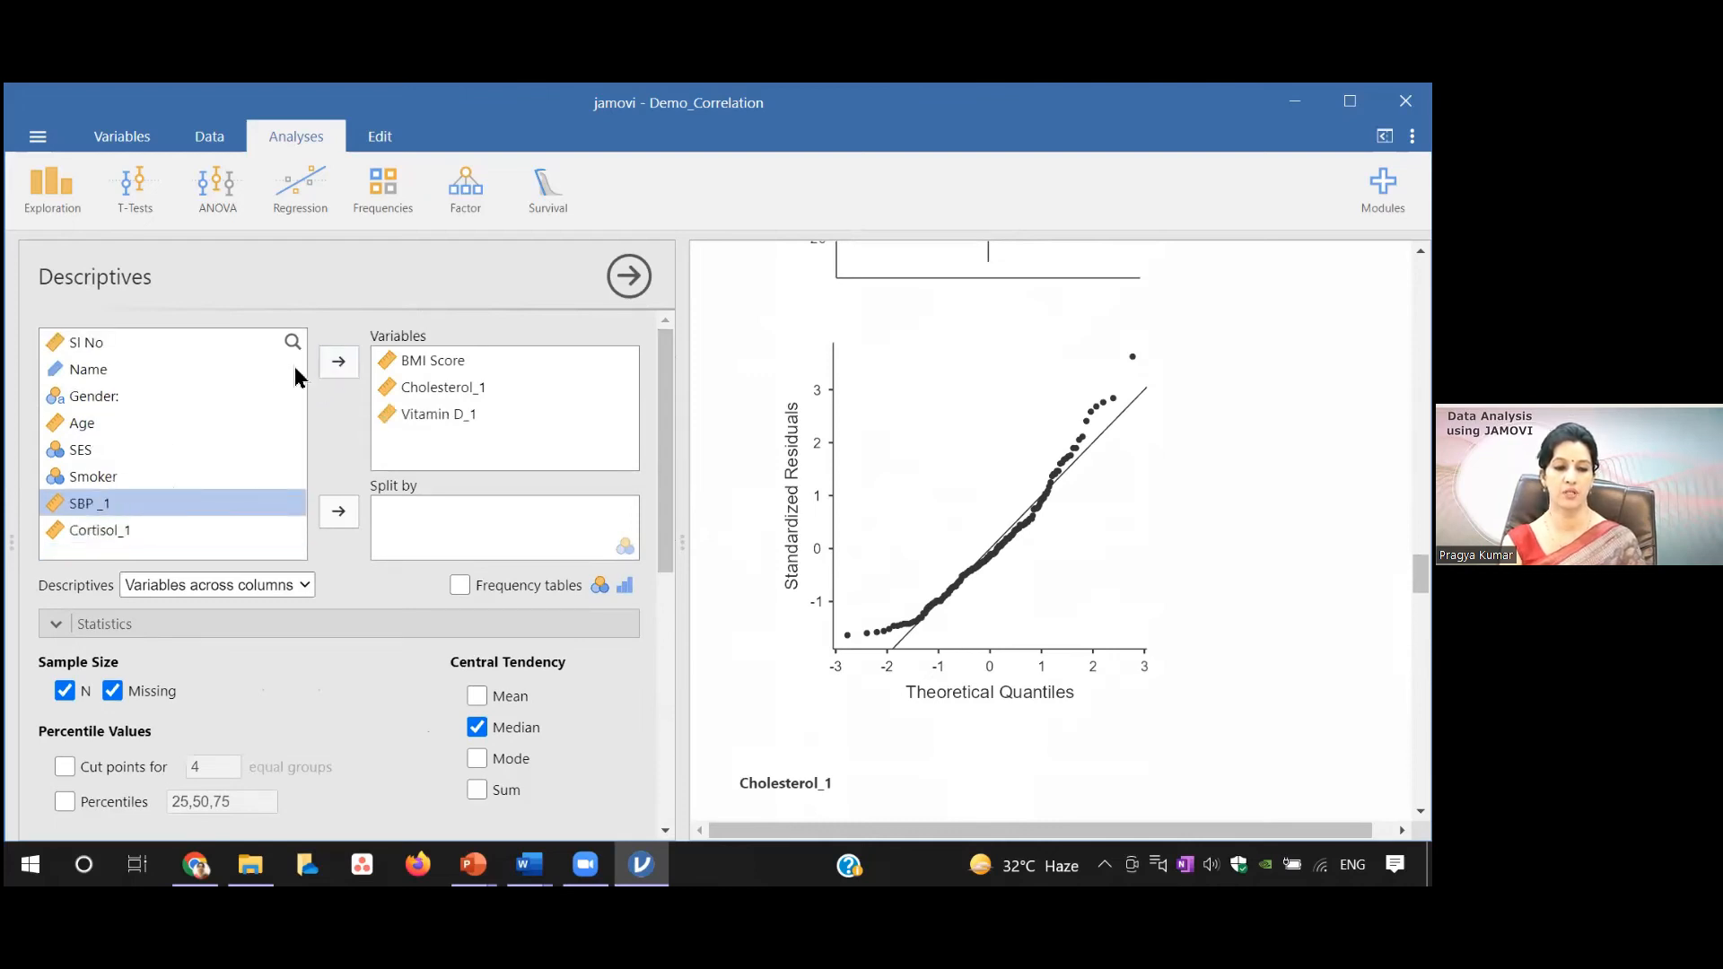
pyautogui.click(339, 360)
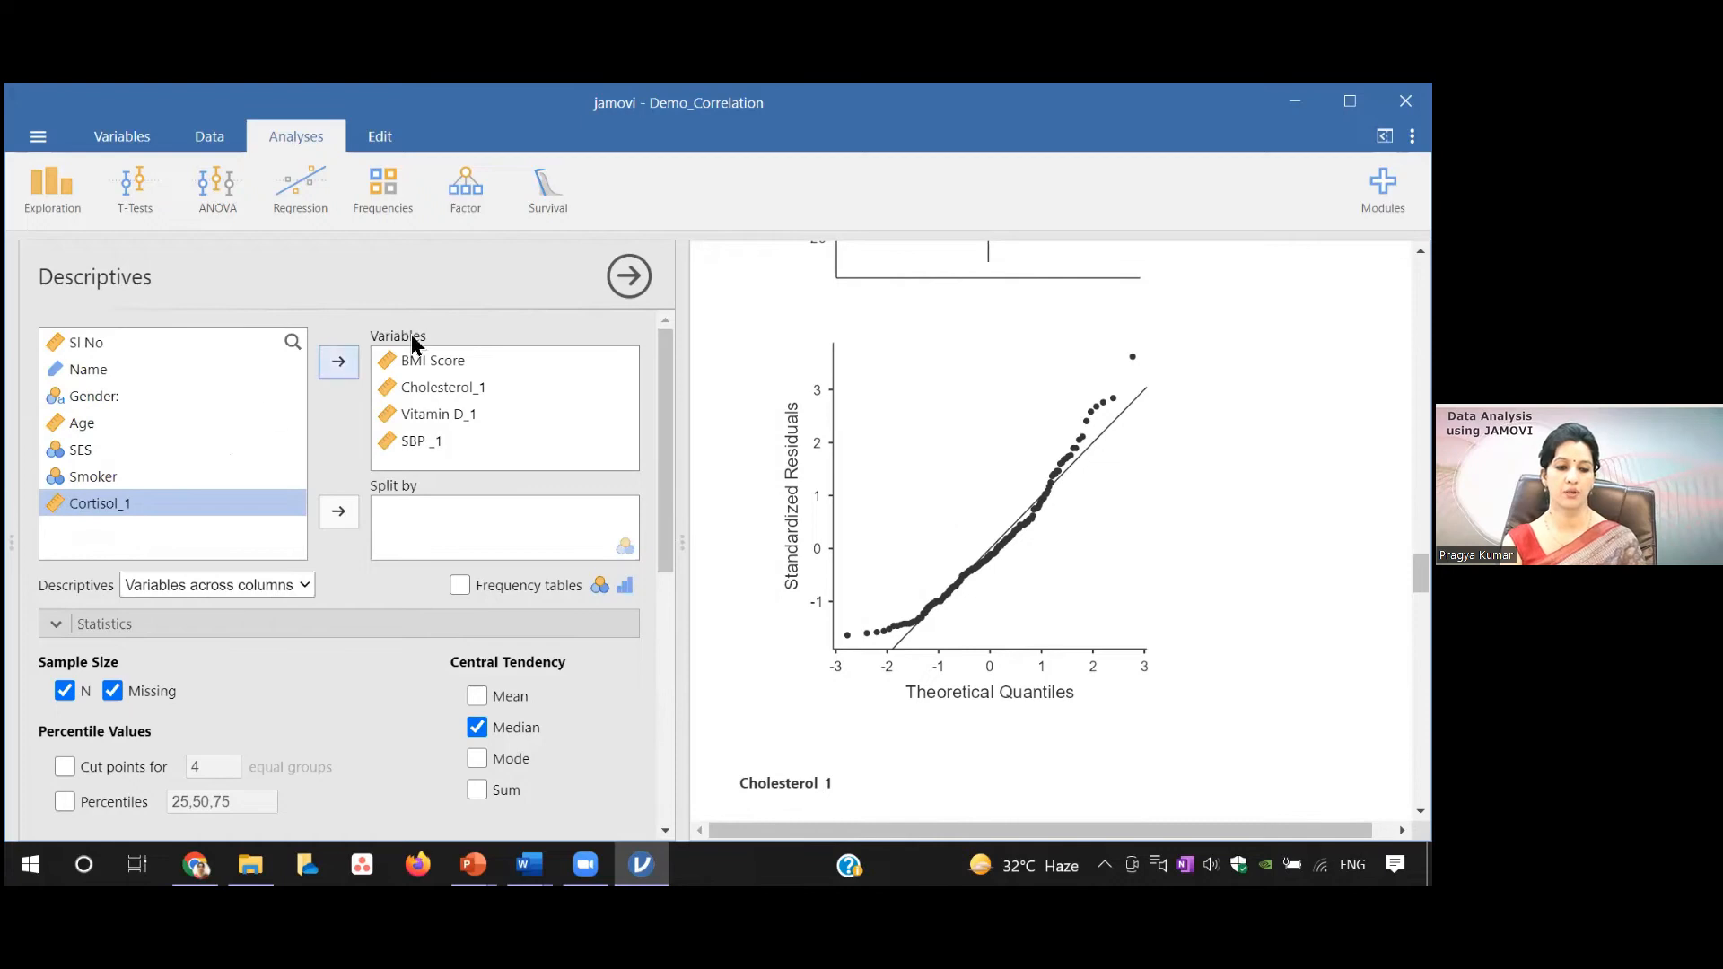
pyautogui.click(338, 361)
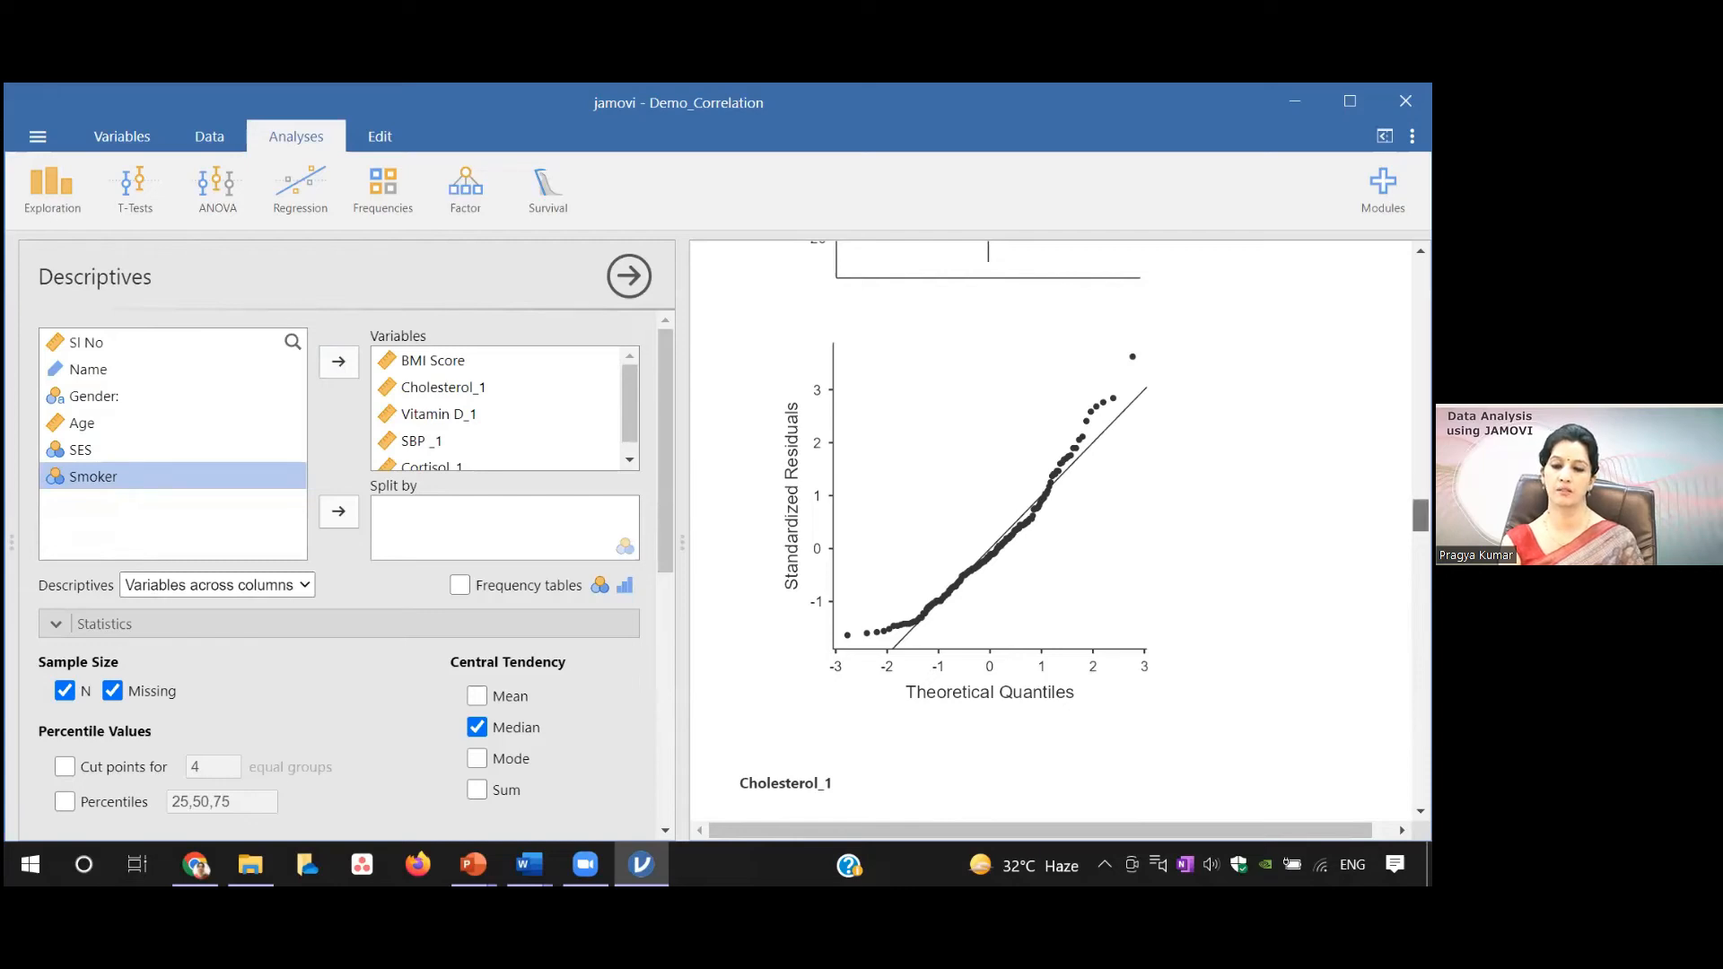
# Examine the box plots and Q-Q plots of Cholesterol_1, Vitamin D_1, SBP _1 and Cortisol_1 for outliers and normality
pyautogui.scroll(-3, 987, 529)
pyautogui.scroll(-7, 987, 529)
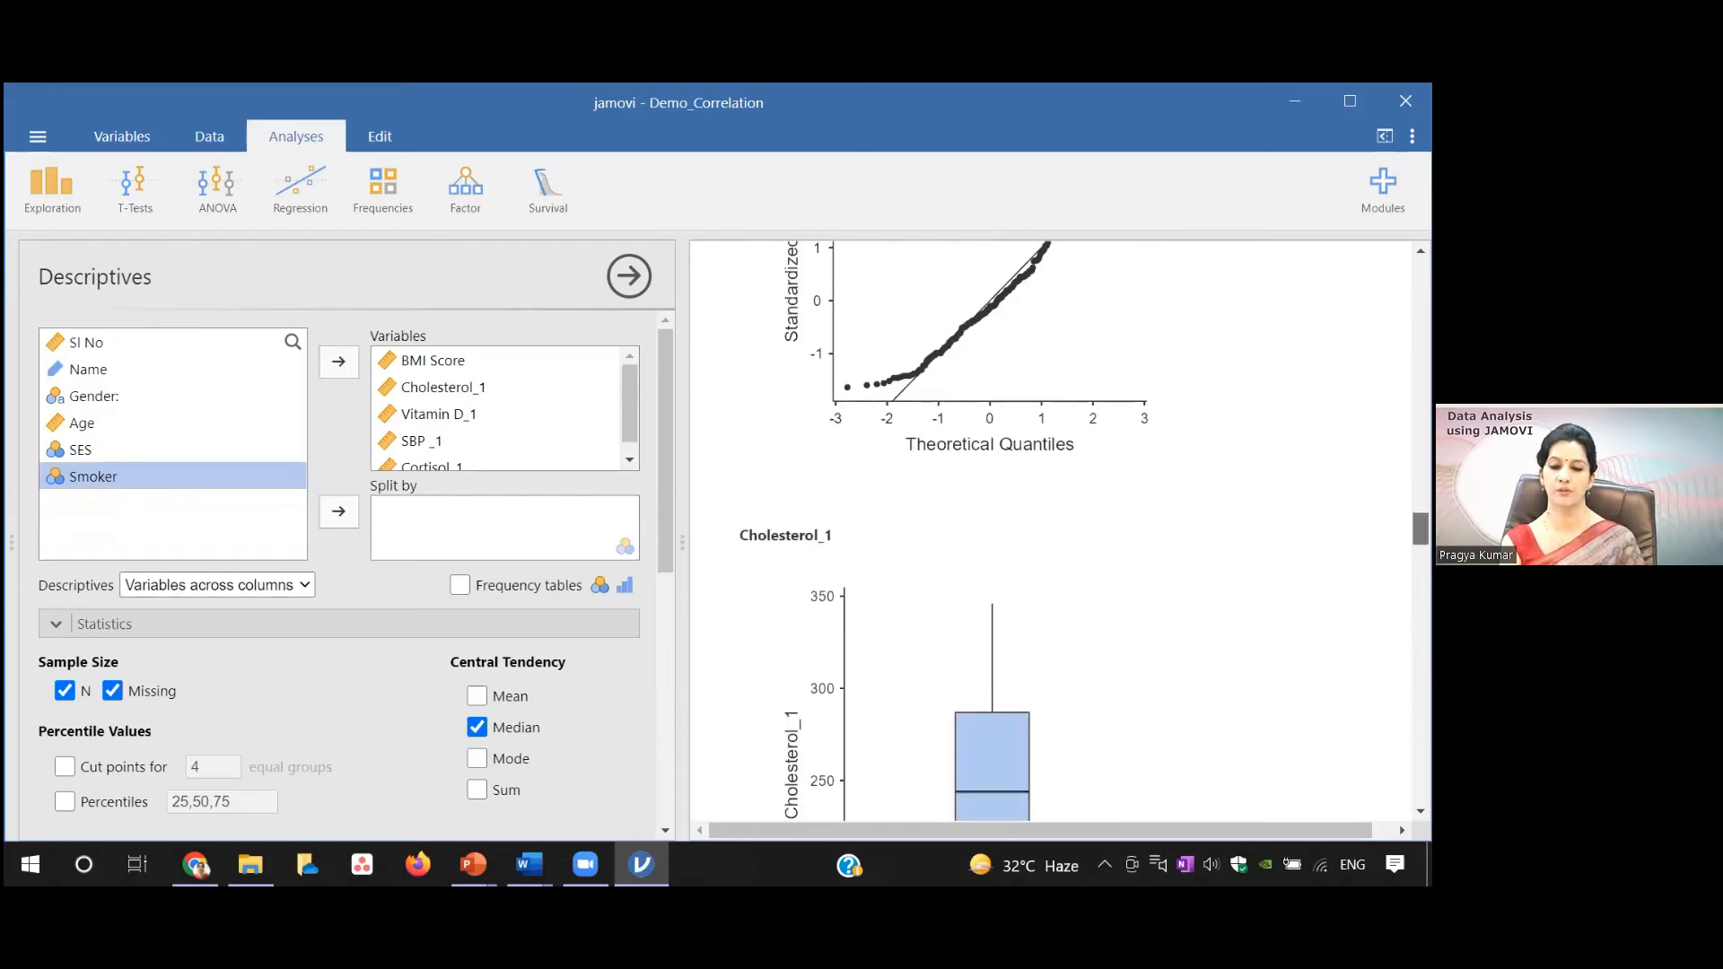
pyautogui.scroll(-8, 1050, 529)
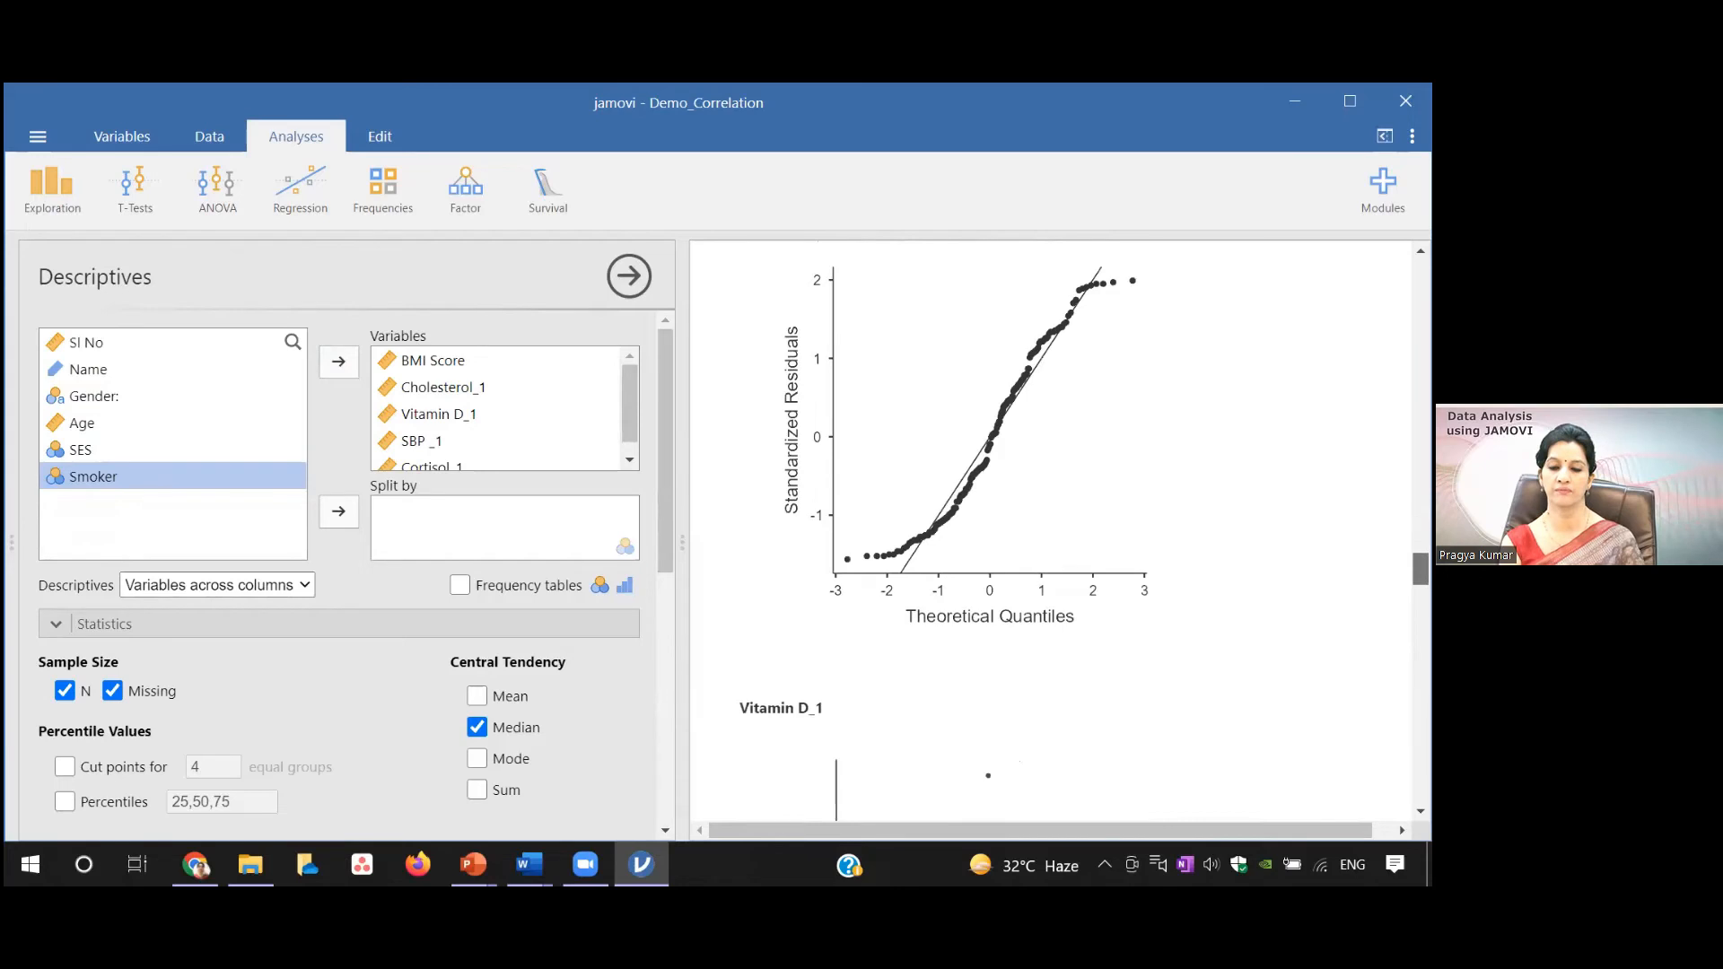
pyautogui.scroll(5, 1050, 529)
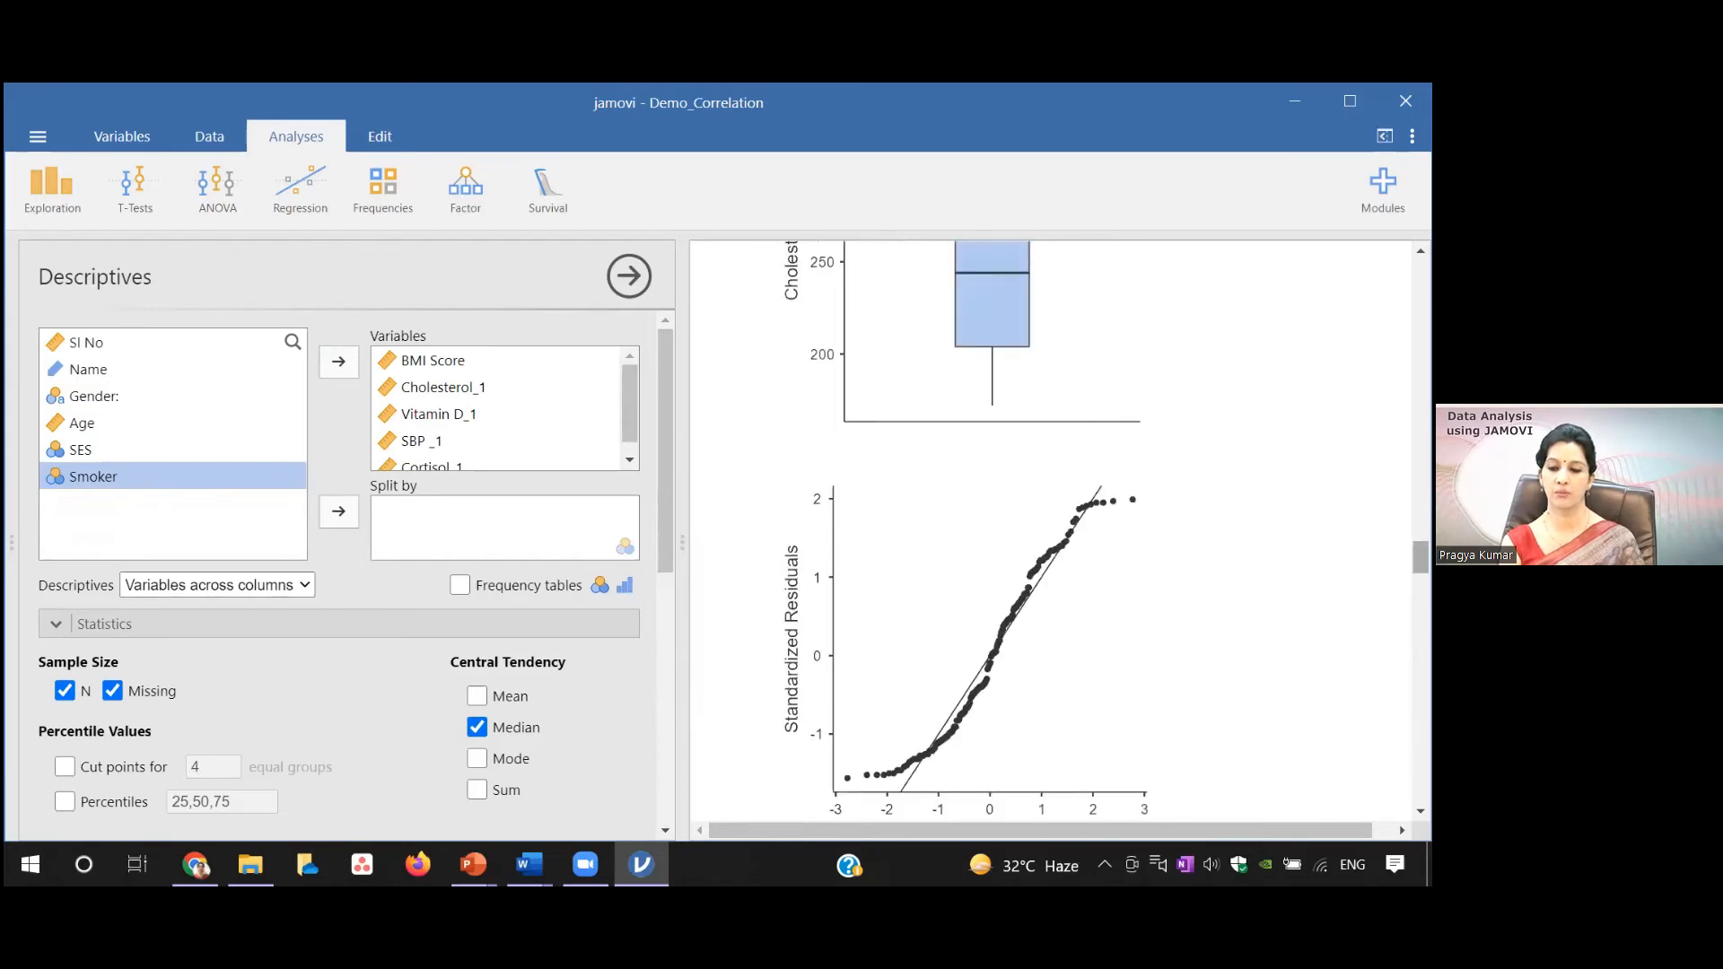
pyautogui.scroll(-11, 1049, 529)
pyautogui.scroll(-3, 1050, 530)
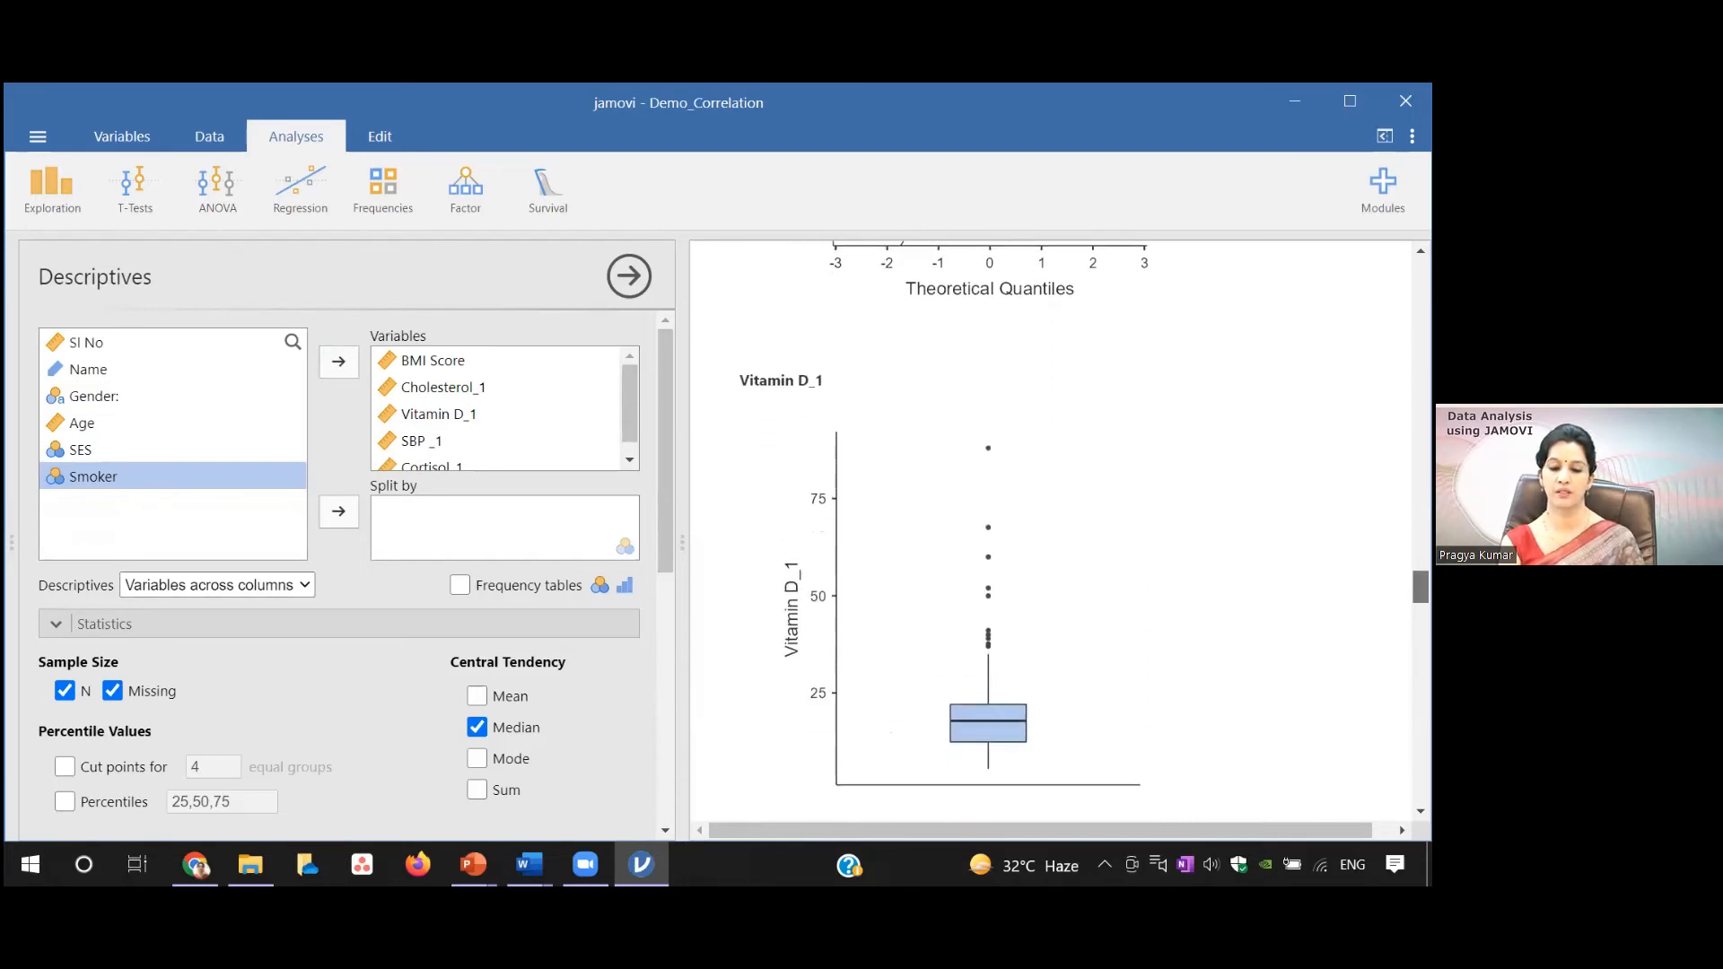
pyautogui.scroll(-8, 1071, 664)
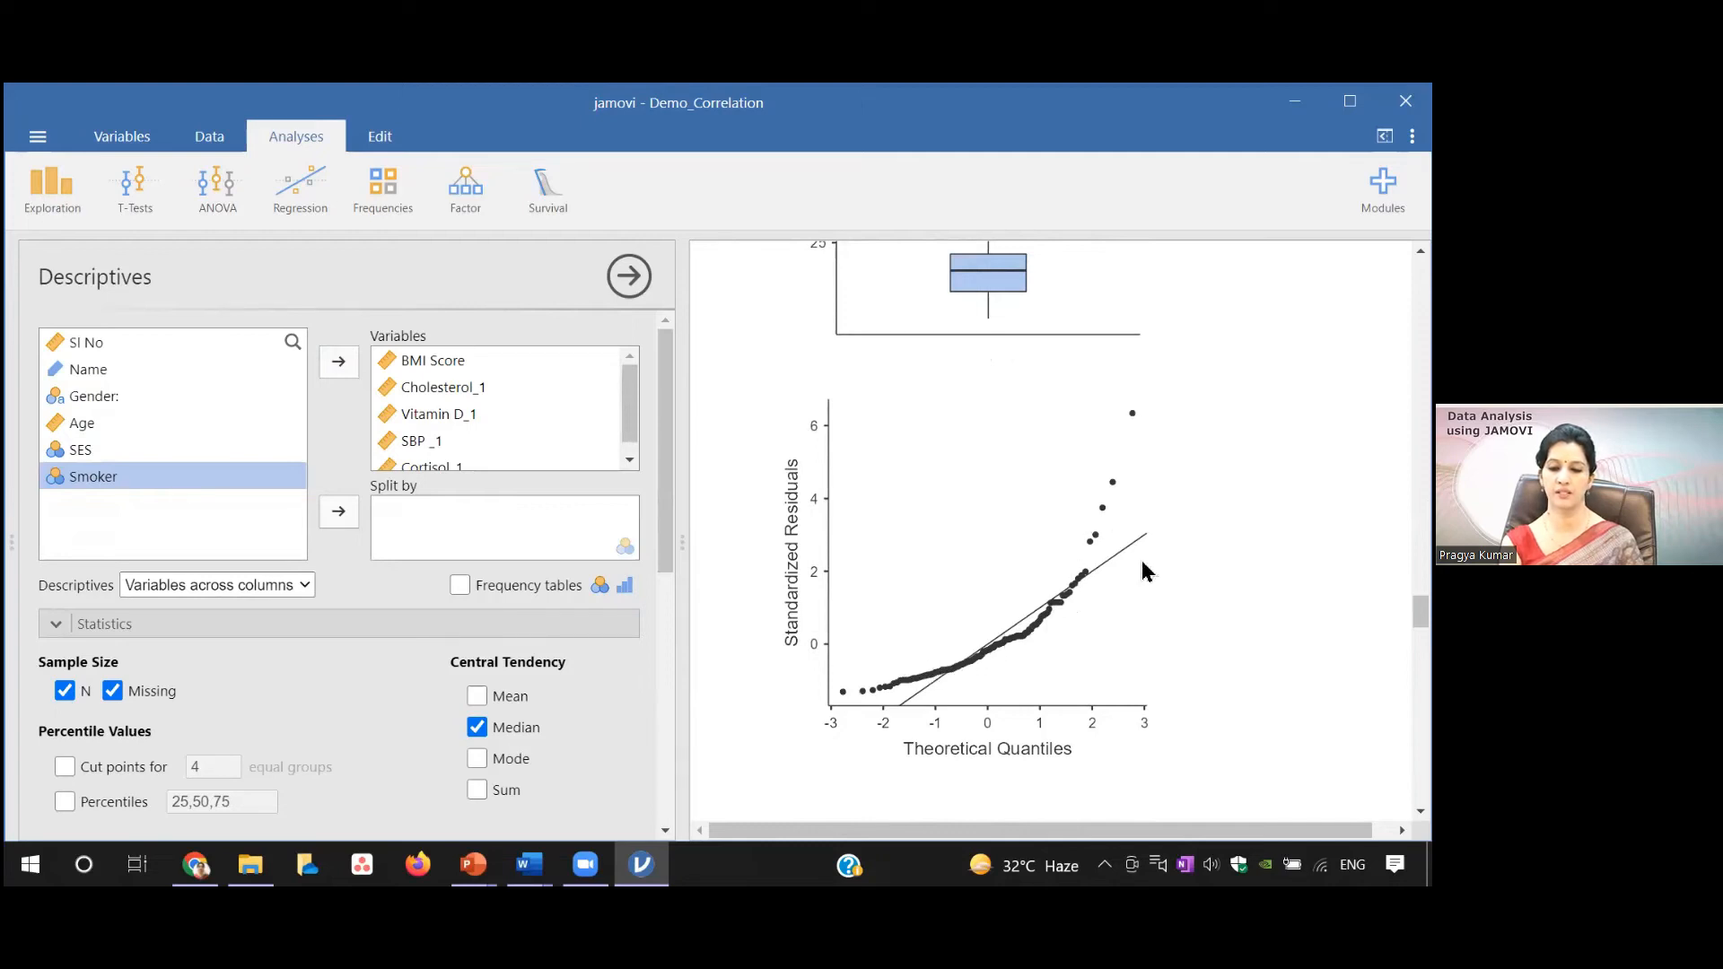
pyautogui.scroll(-5, 1050, 530)
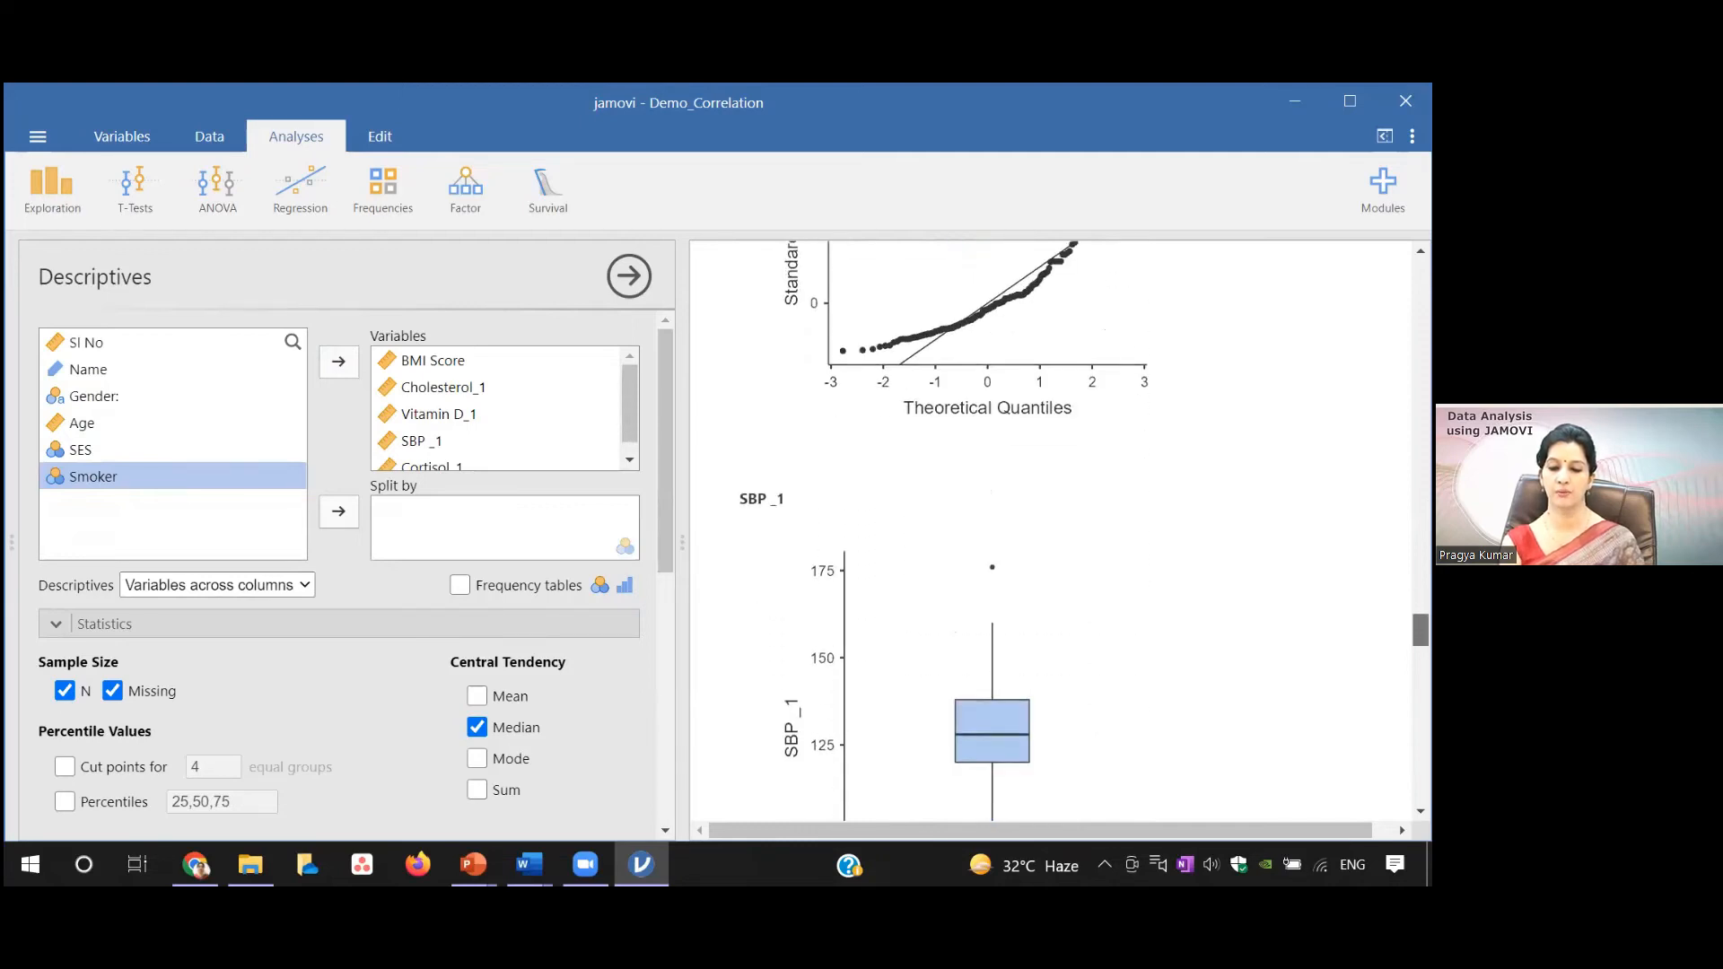
pyautogui.scroll(-6, 1050, 529)
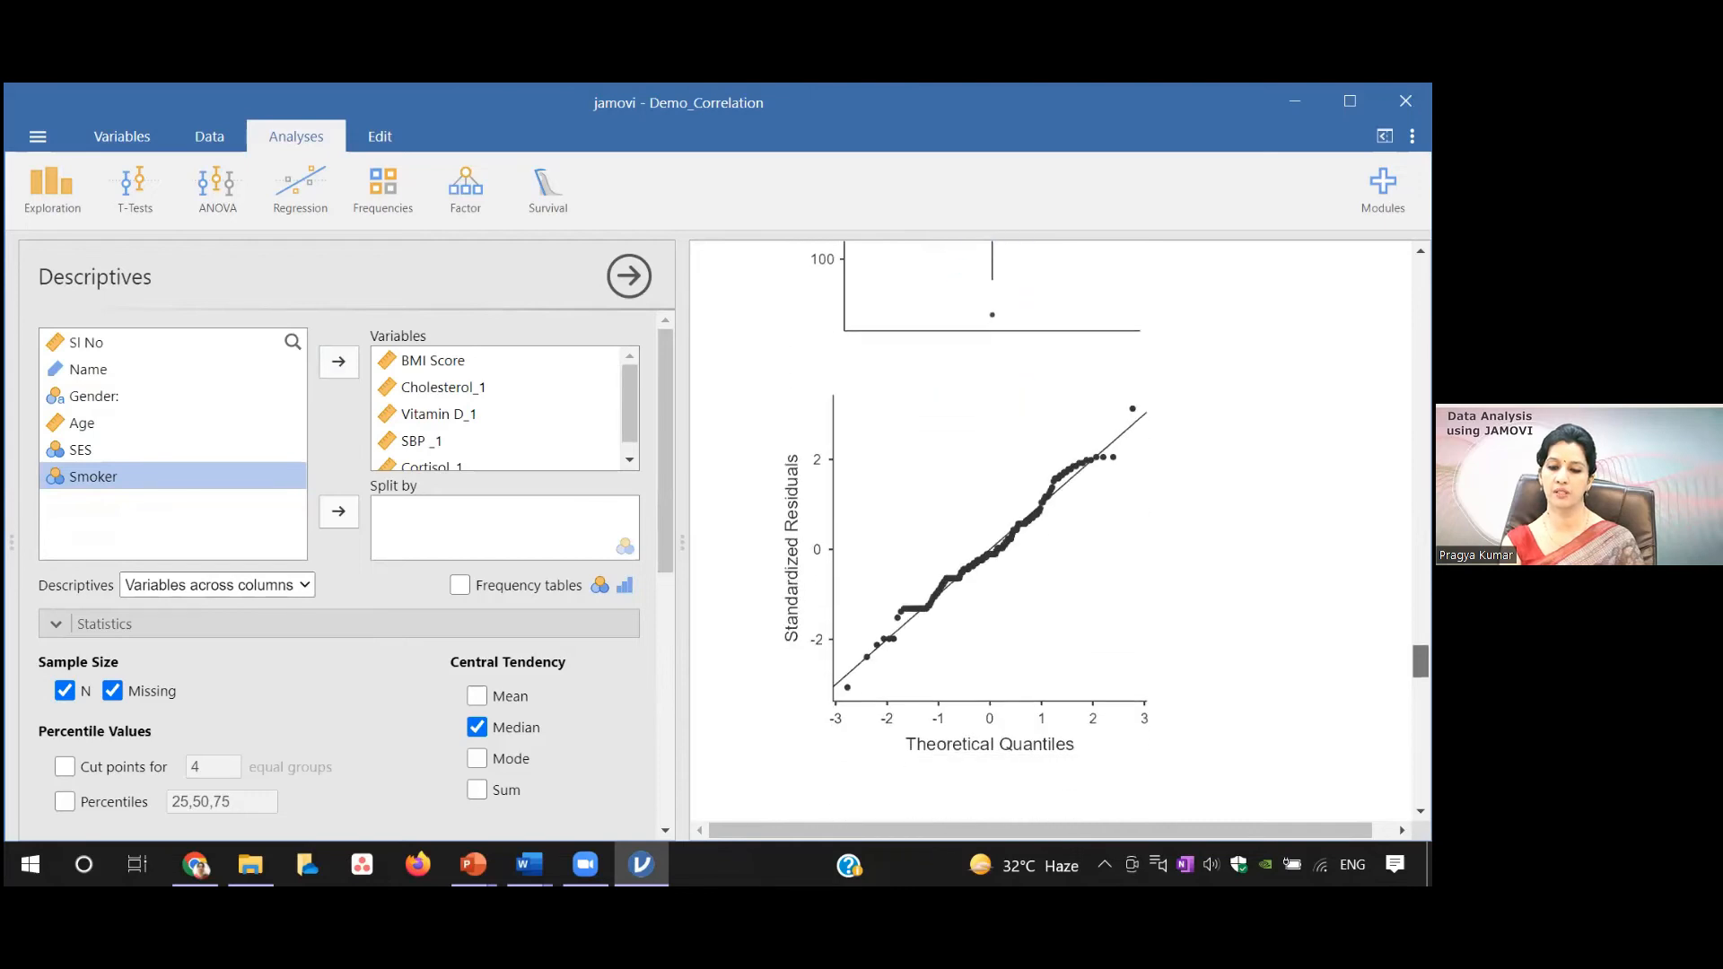
pyautogui.scroll(-5, 1050, 530)
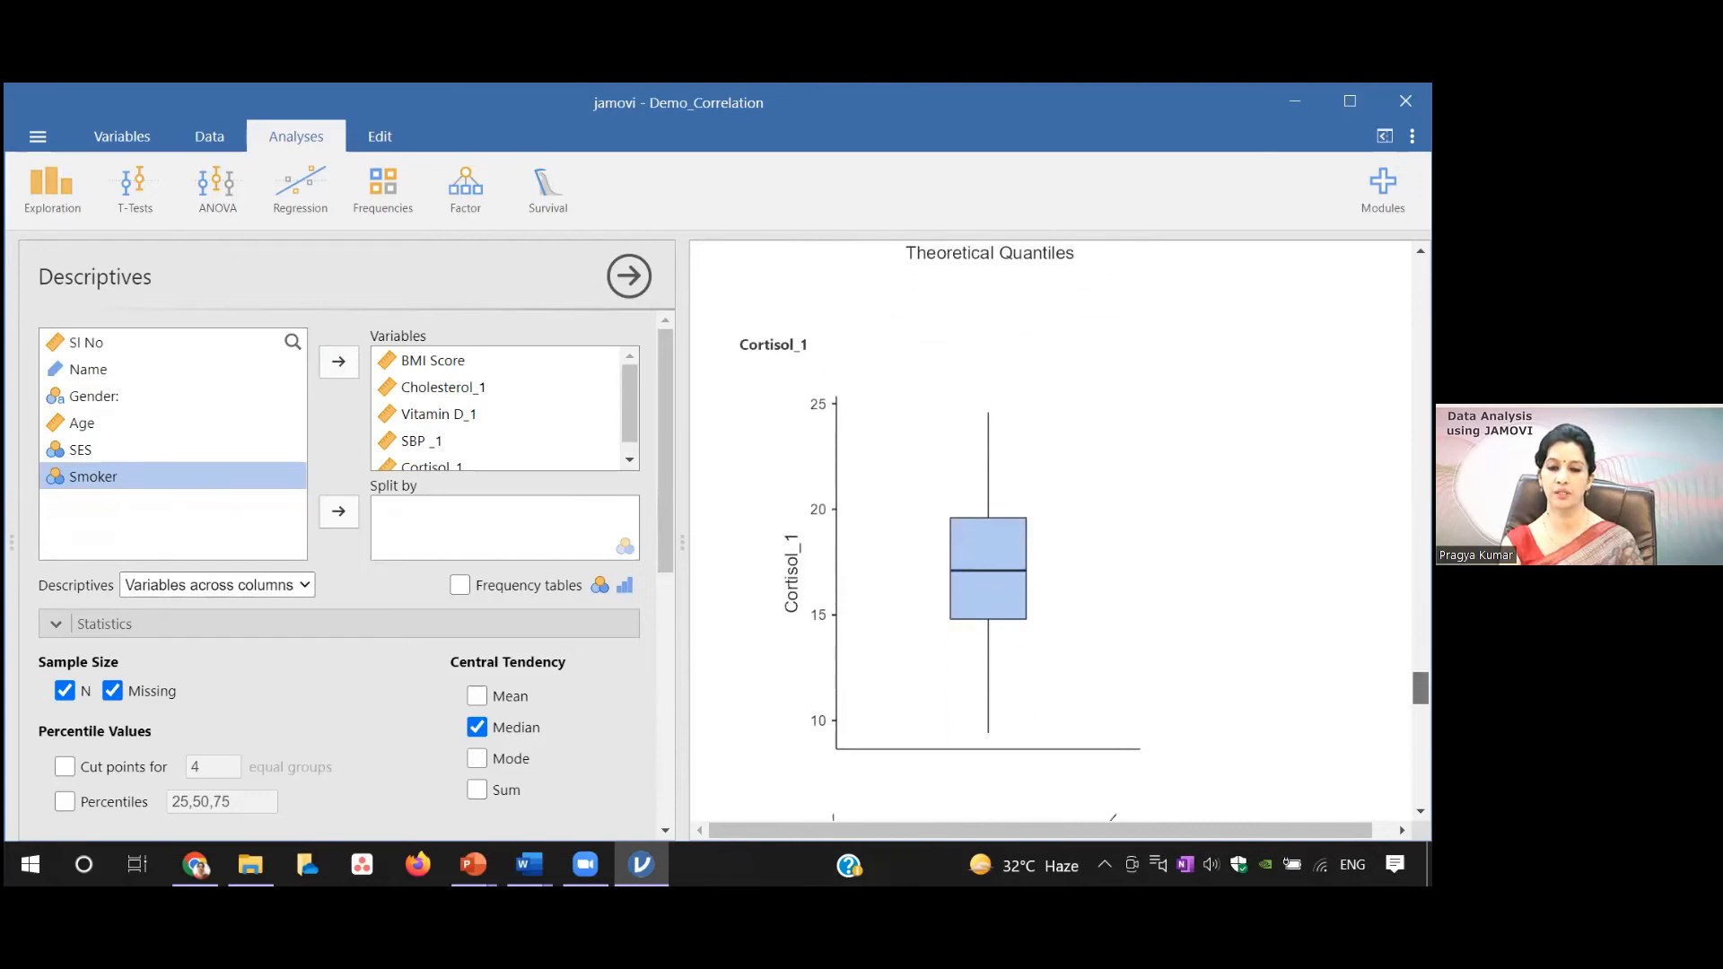
pyautogui.scroll(-6, 1049, 529)
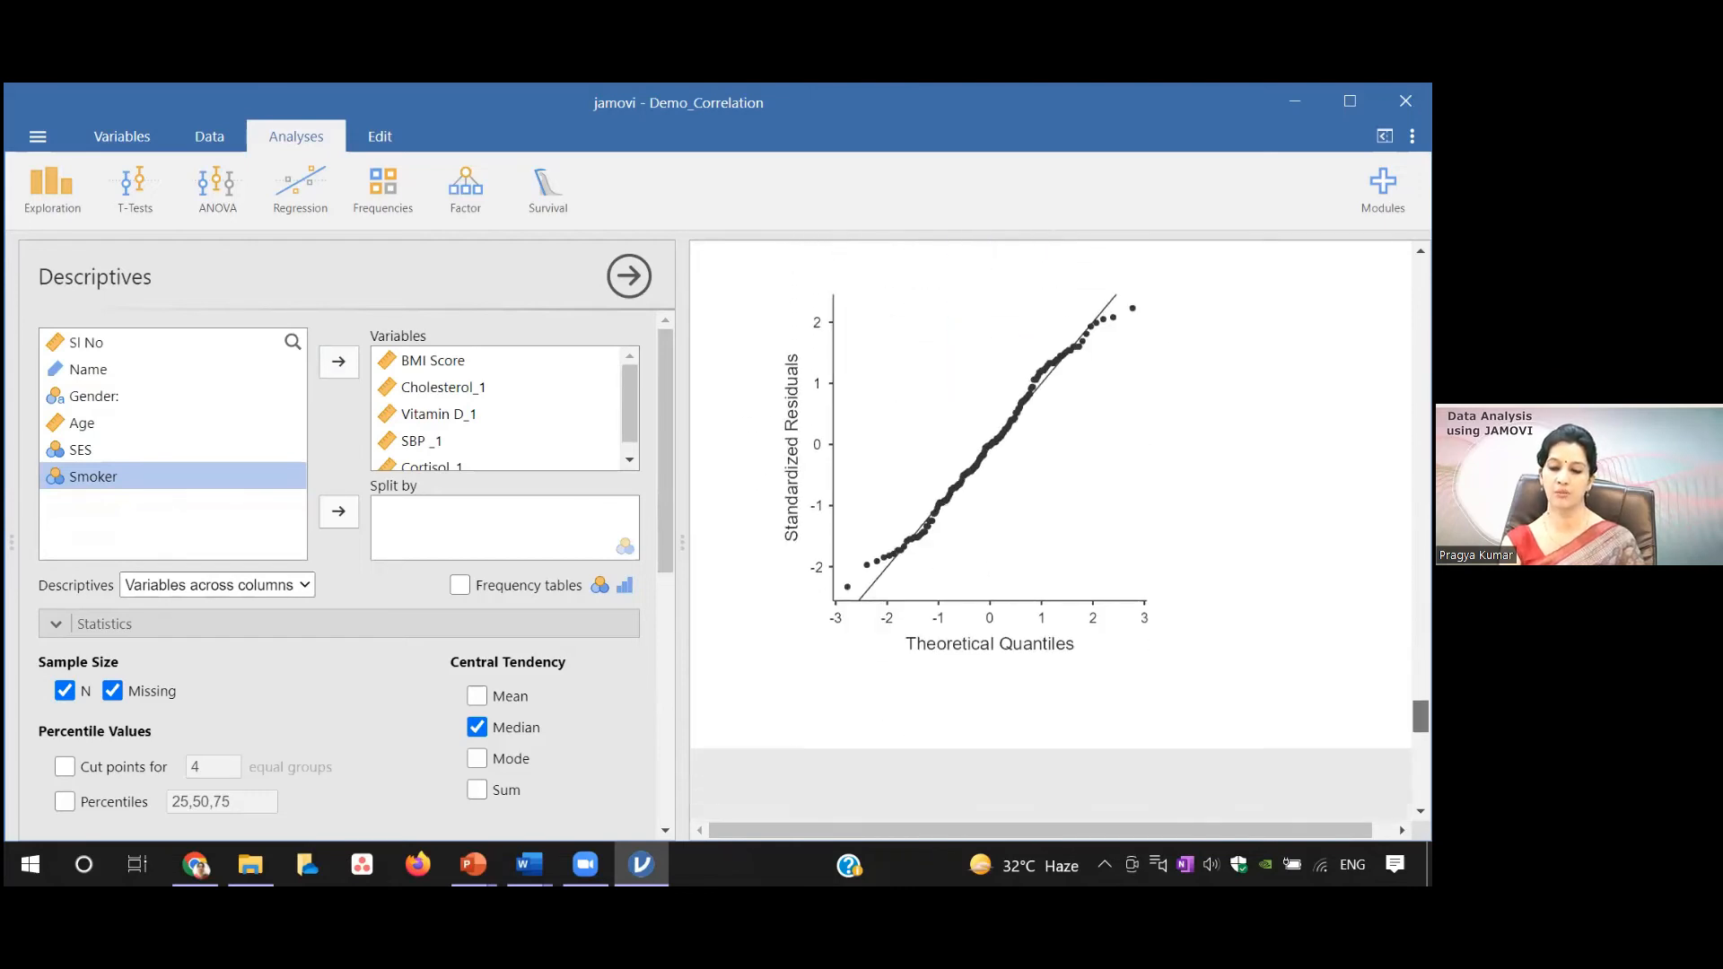
pyautogui.scroll(-2, 1050, 529)
pyautogui.scroll(8, 1049, 530)
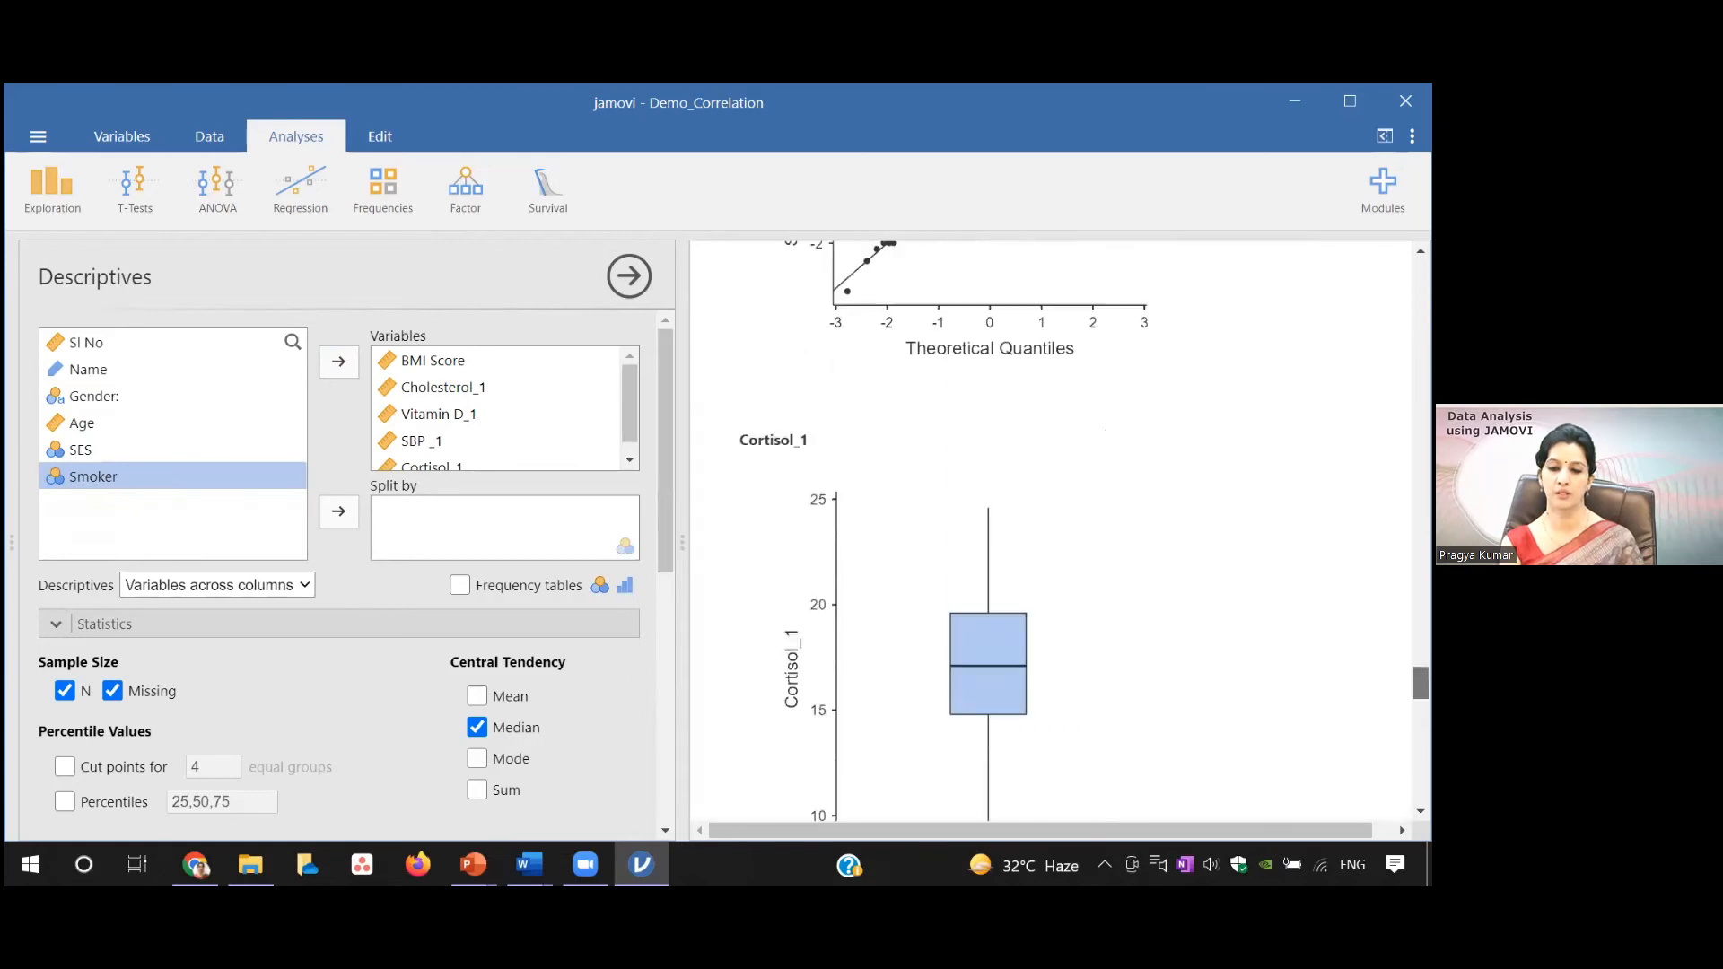
# Remove Vitamin D_1 from the variables of the Descriptives analysis
pyautogui.scroll(5, 1050, 530)
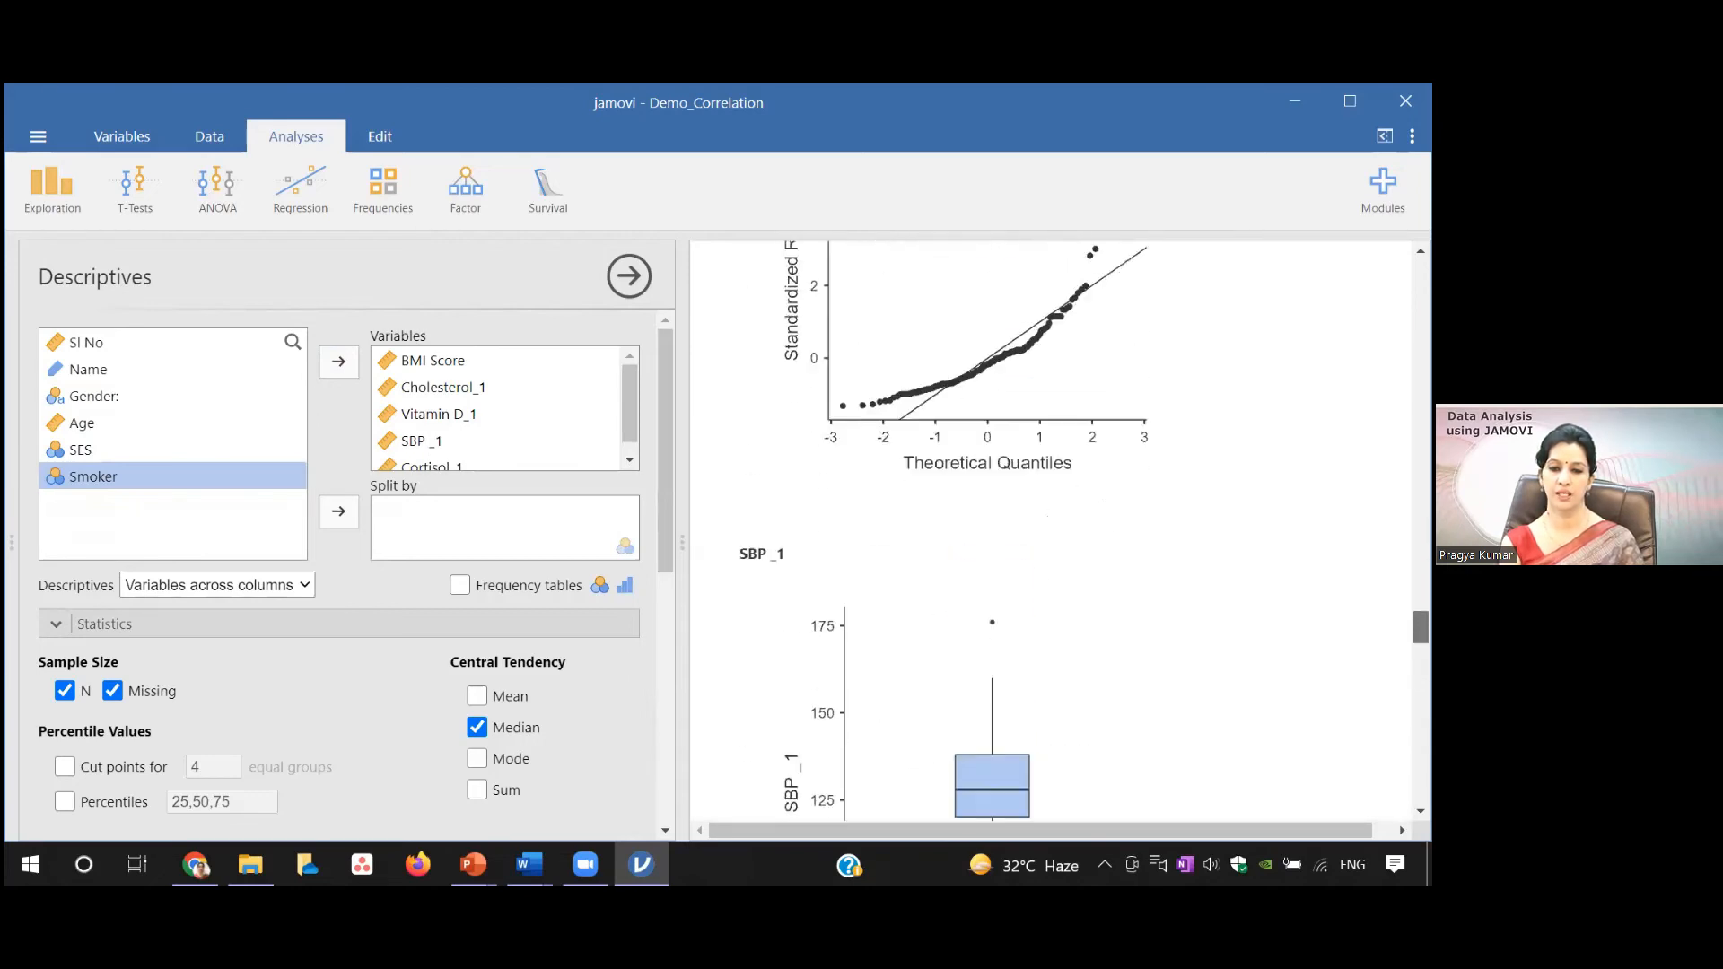
pyautogui.scroll(4, 1050, 529)
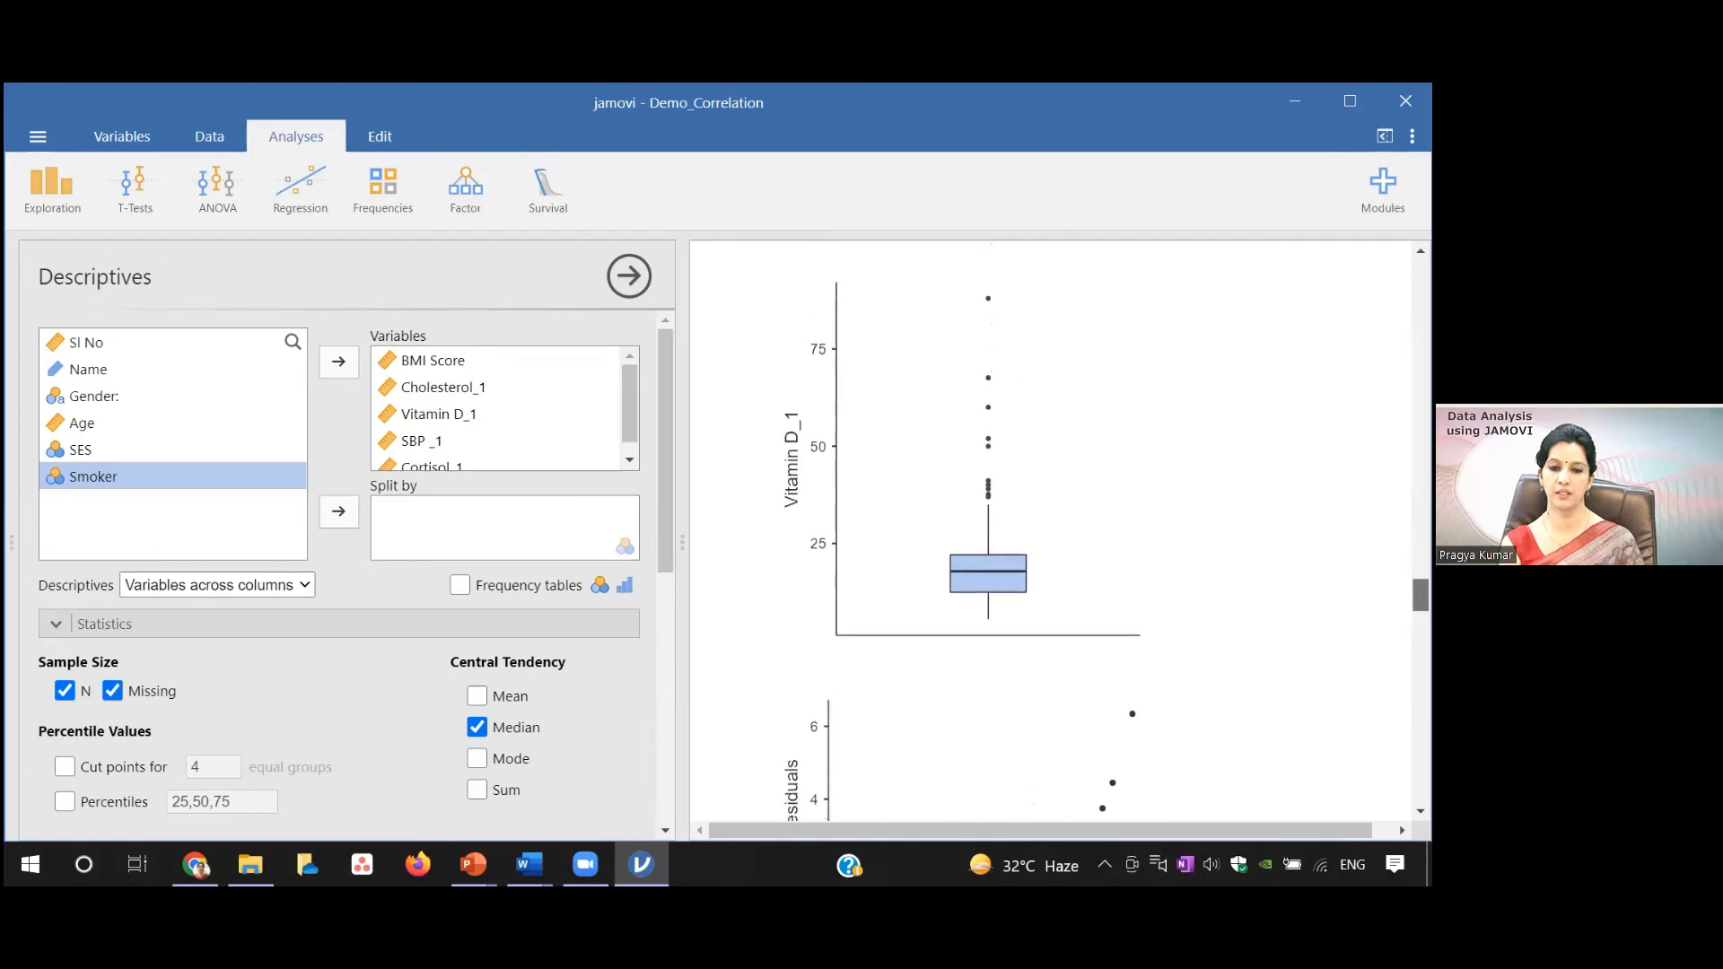
pyautogui.scroll(2, 1050, 529)
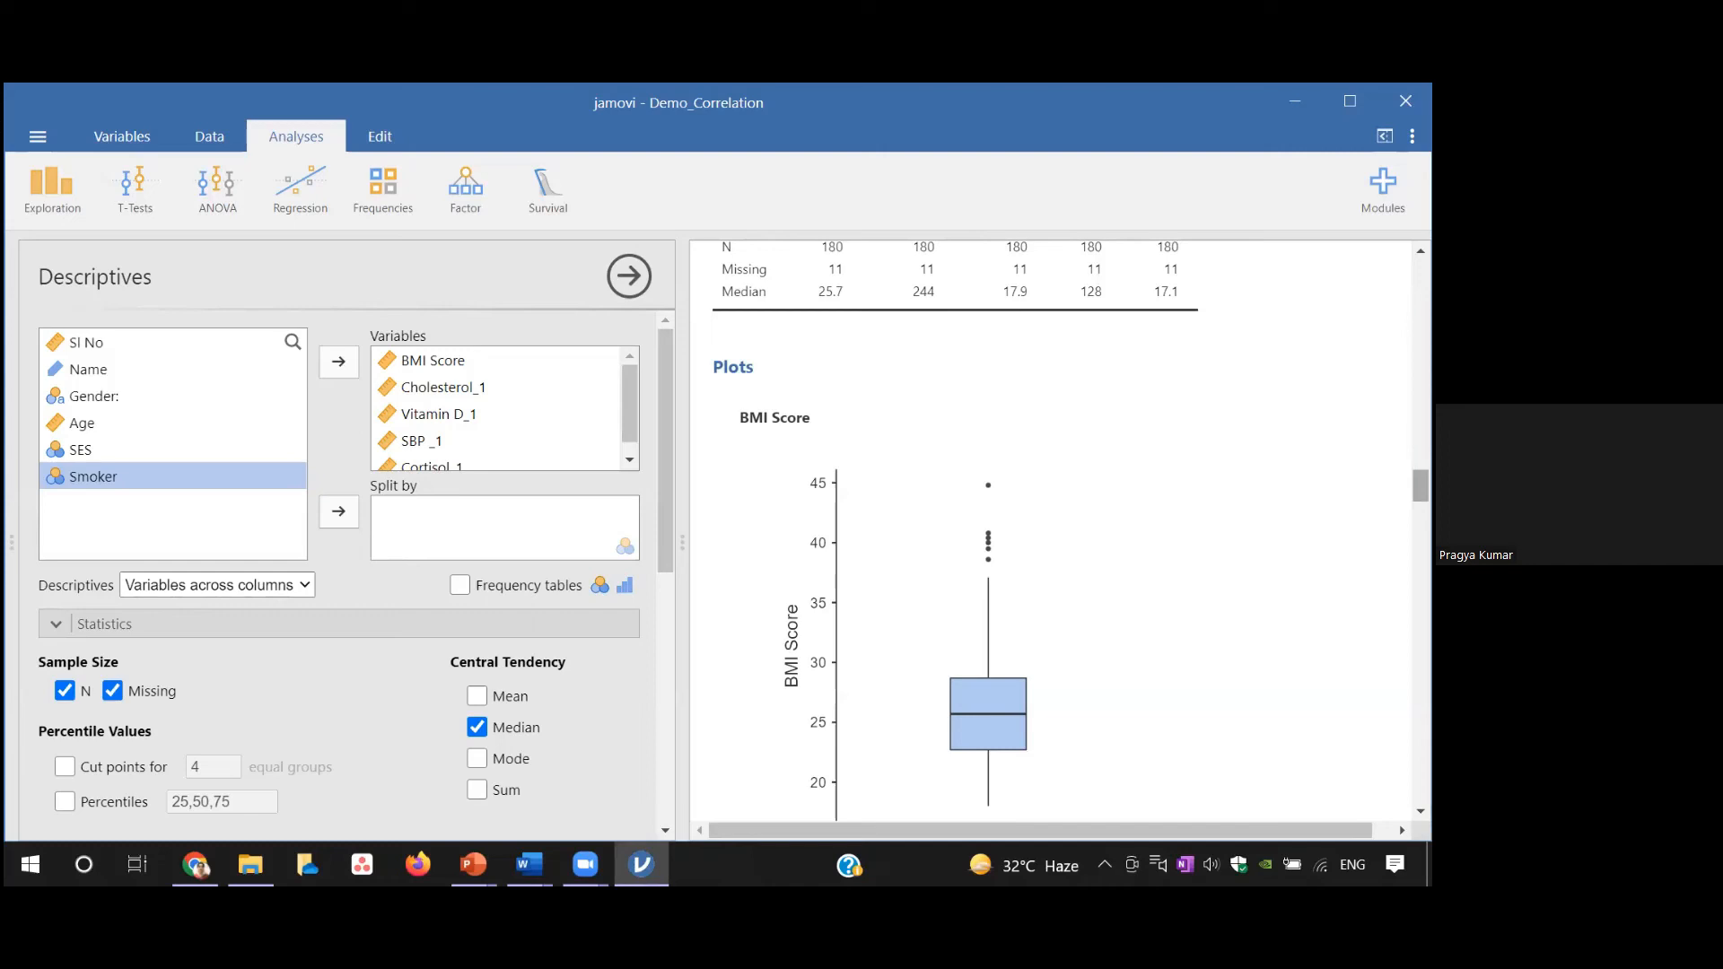
pyautogui.moveTo(1420, 486); pyautogui.dragTo(1421, 615)
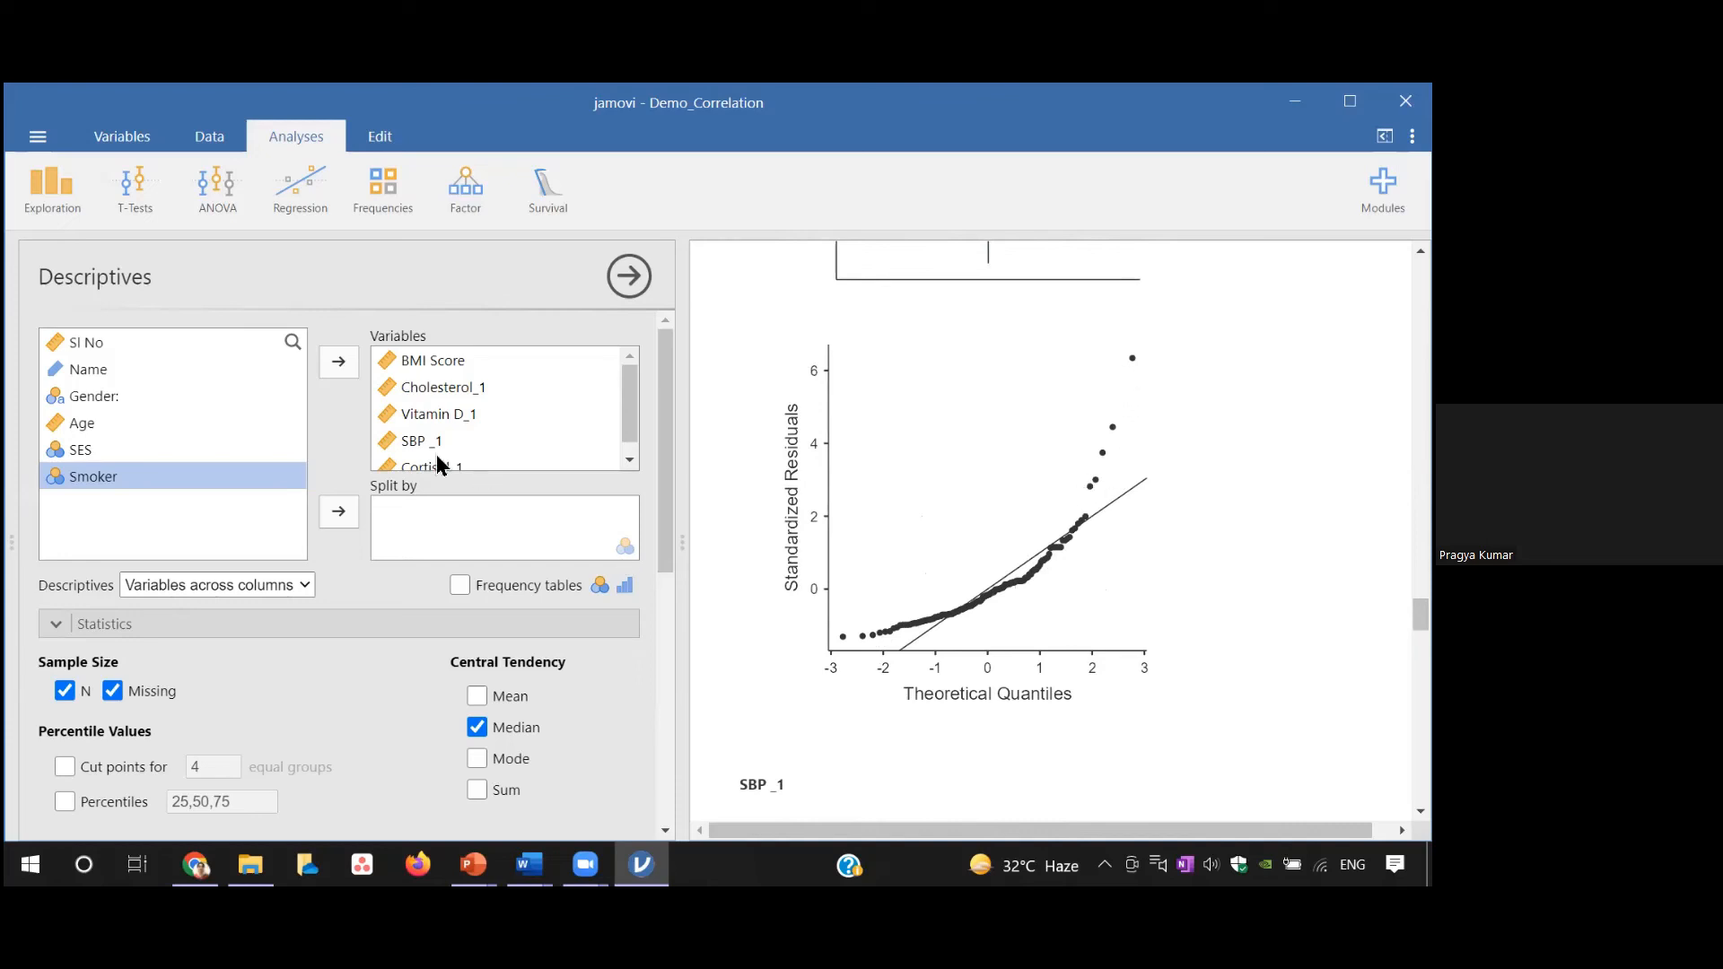
pyautogui.click(451, 415)
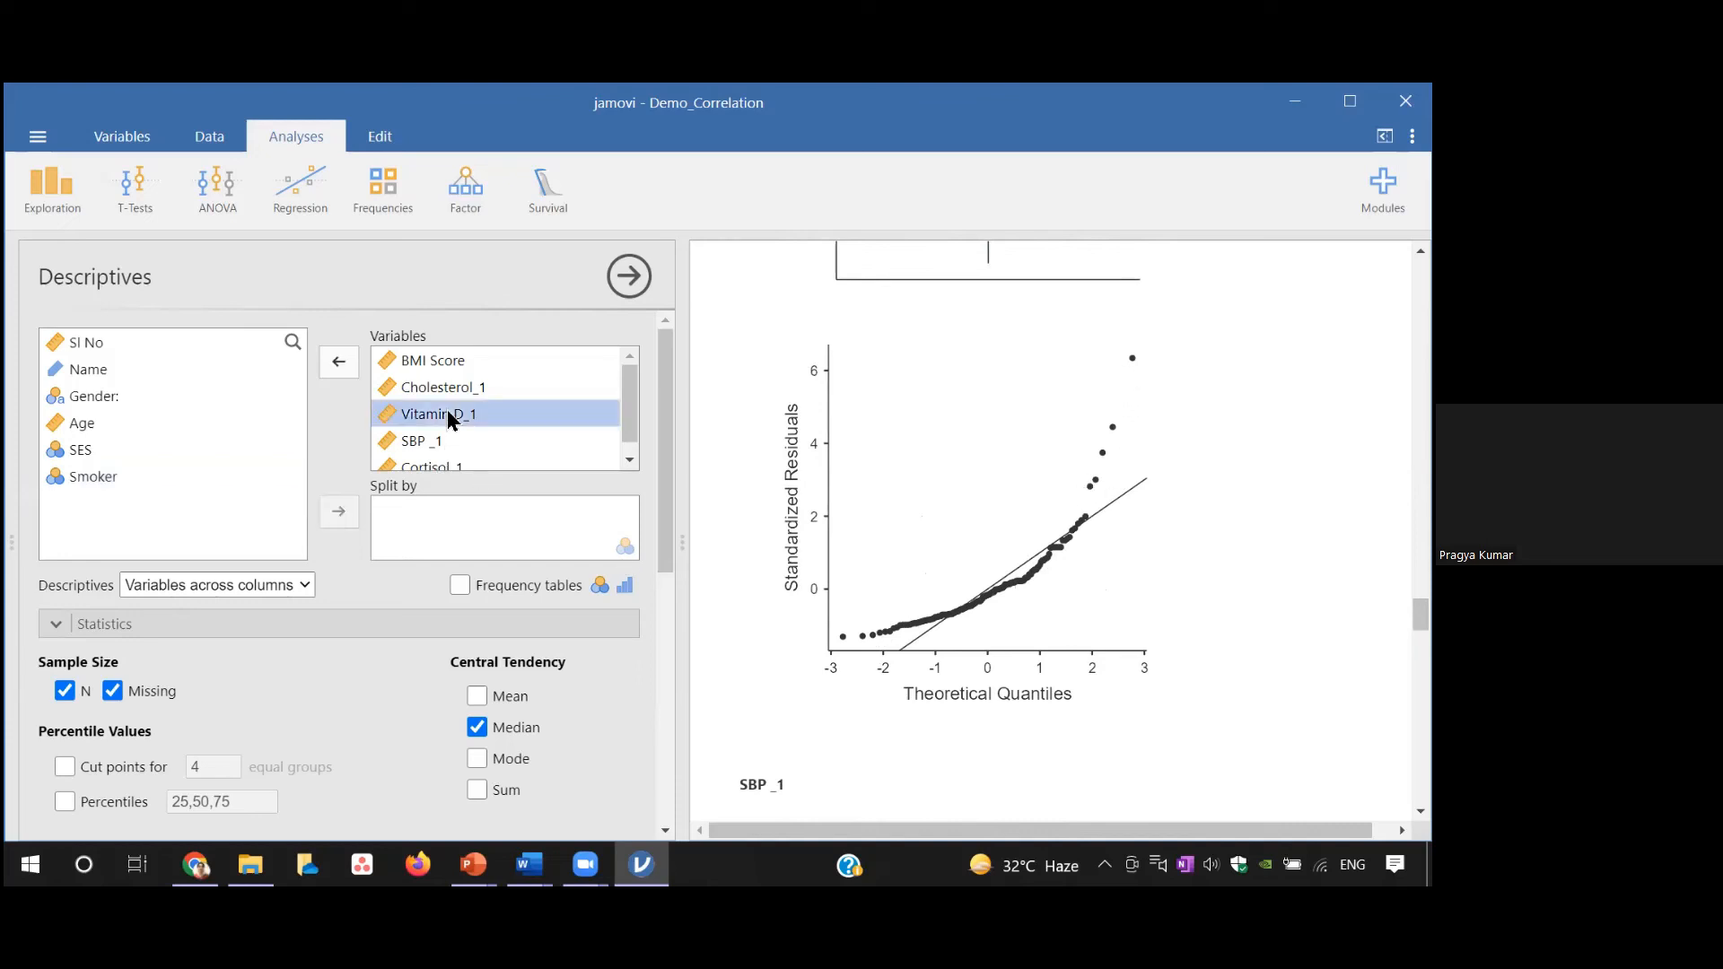
pyautogui.click(338, 361)
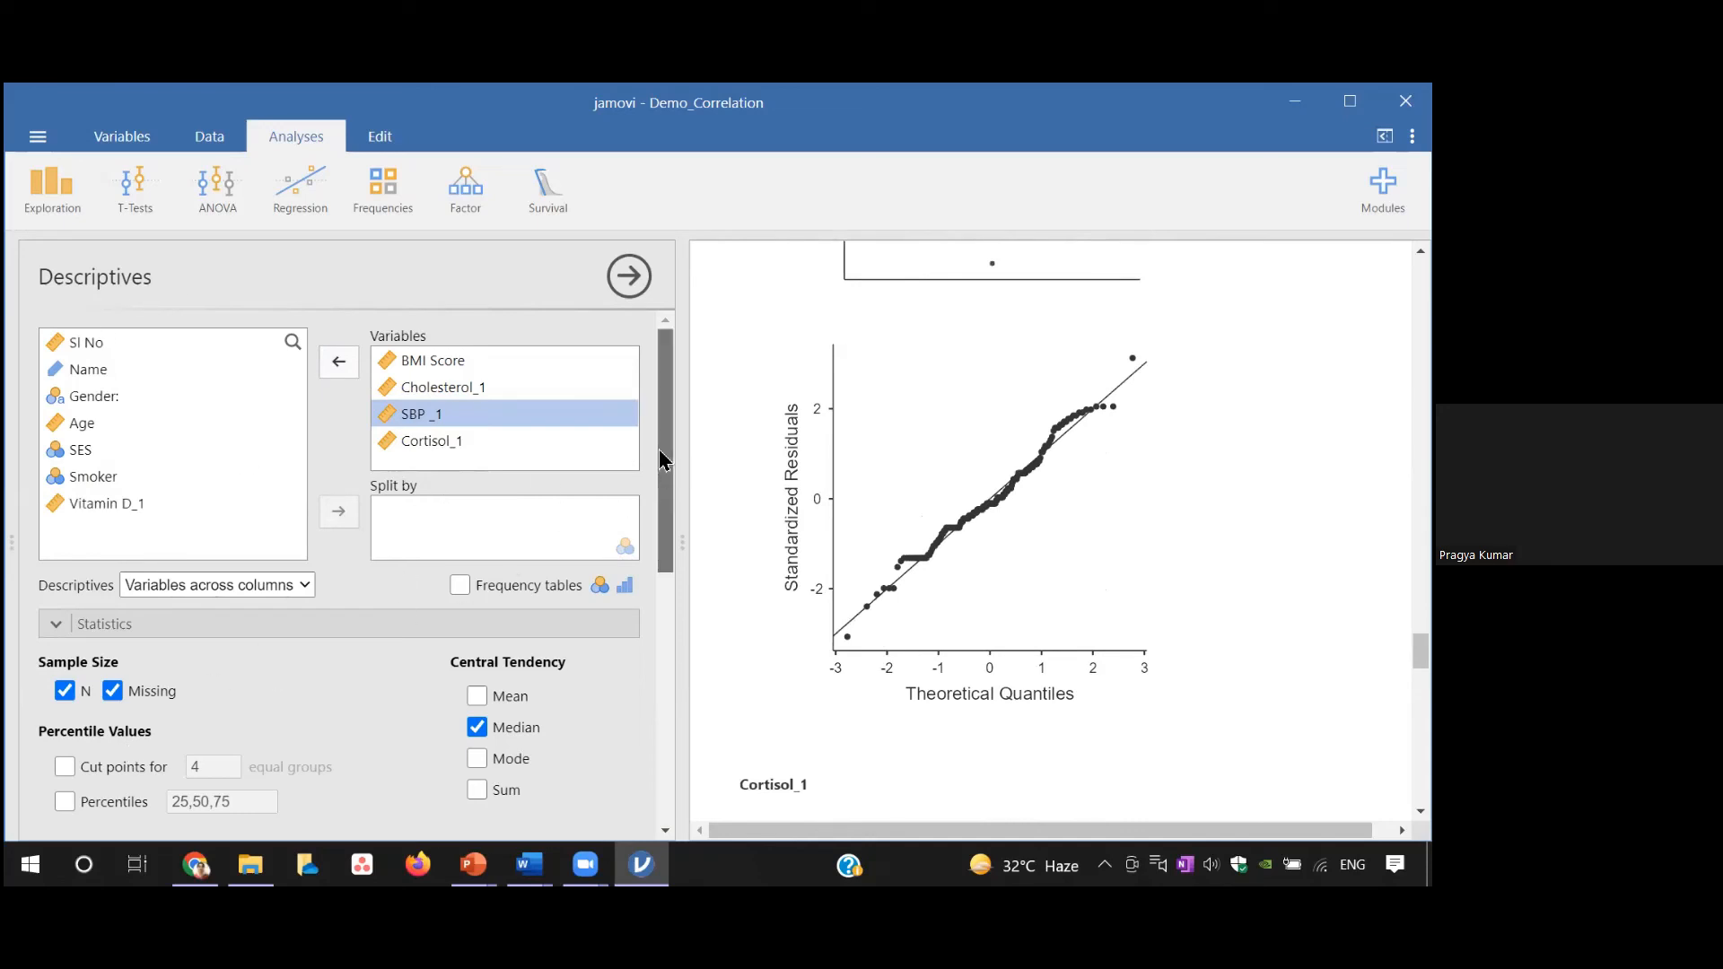
pyautogui.moveTo(659, 481)
pyautogui.mouseDown()
pyautogui.moveTo(664, 561)
pyautogui.moveTo(662, 508)
pyautogui.mouseUp()
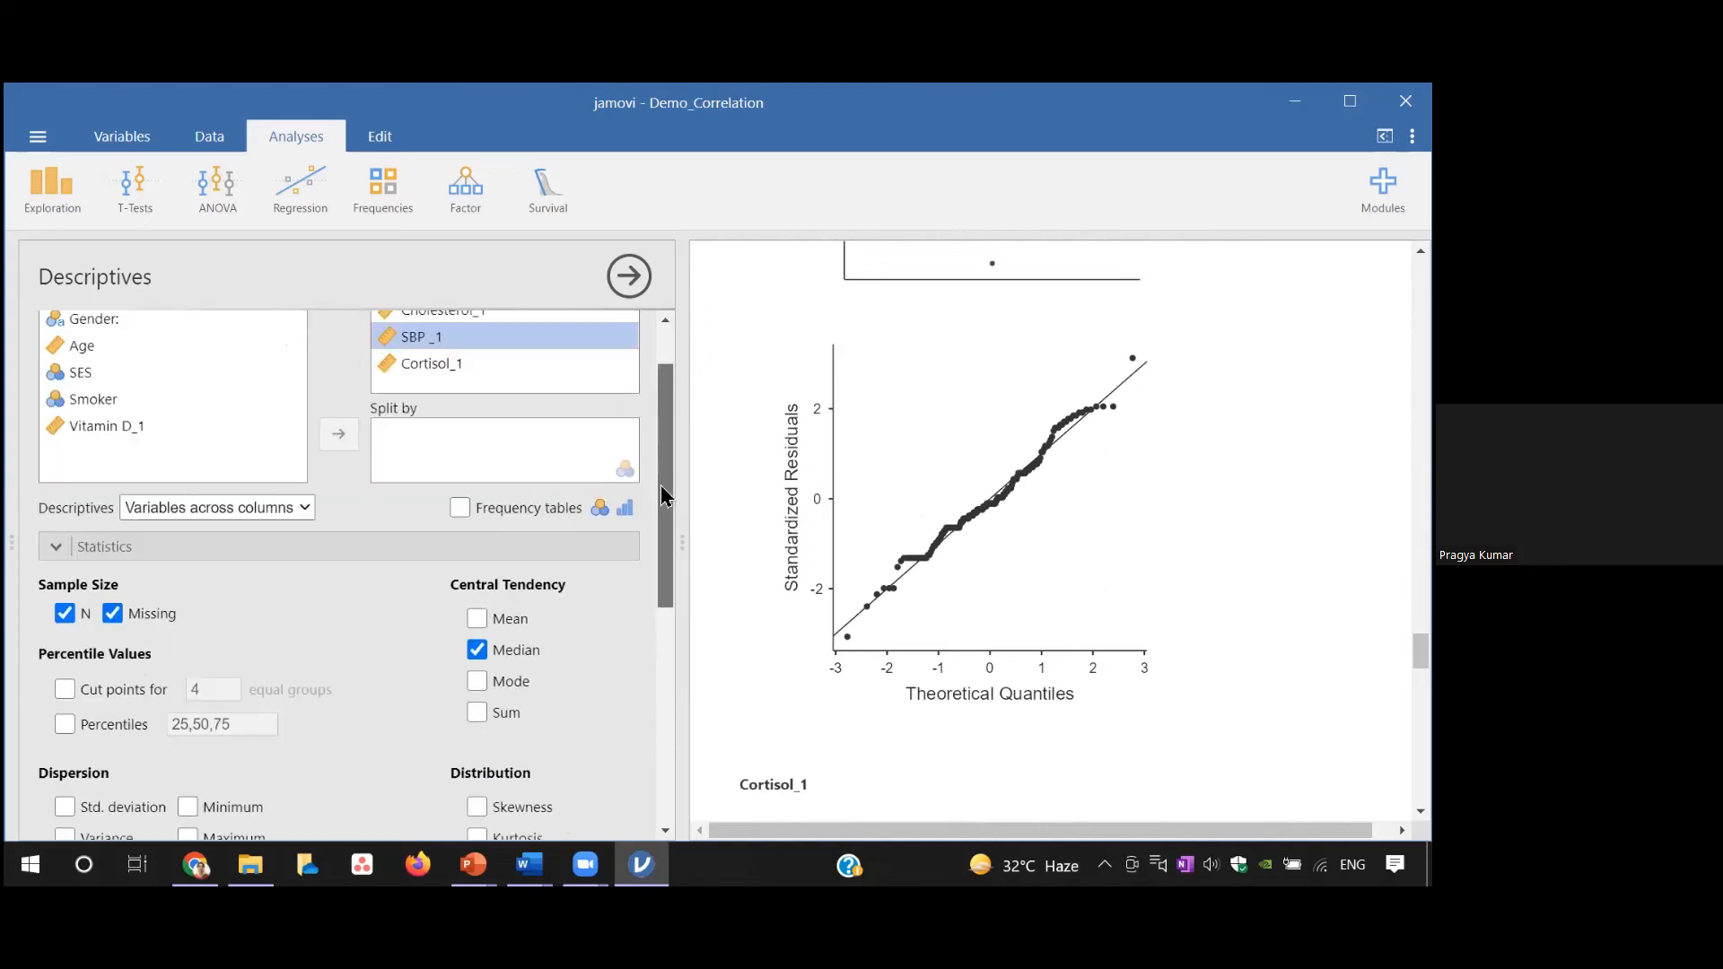
pyautogui.click(56, 546)
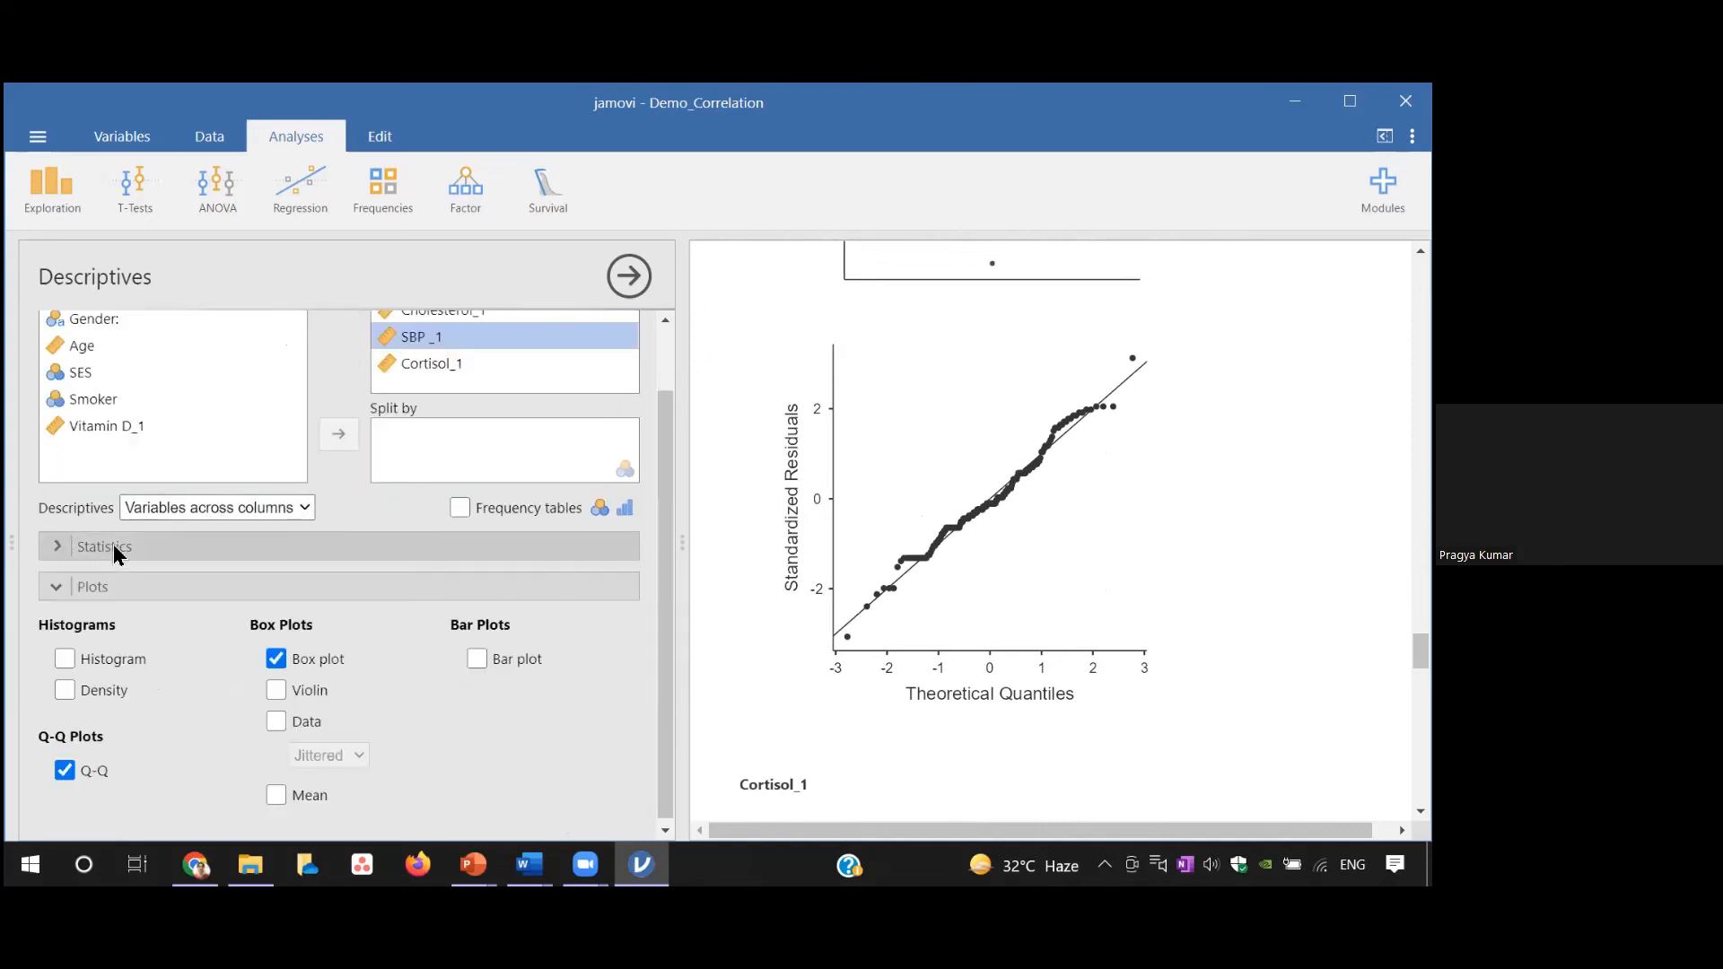
pyautogui.click(58, 548)
pyautogui.moveTo(667, 463); pyautogui.dragTo(669, 494)
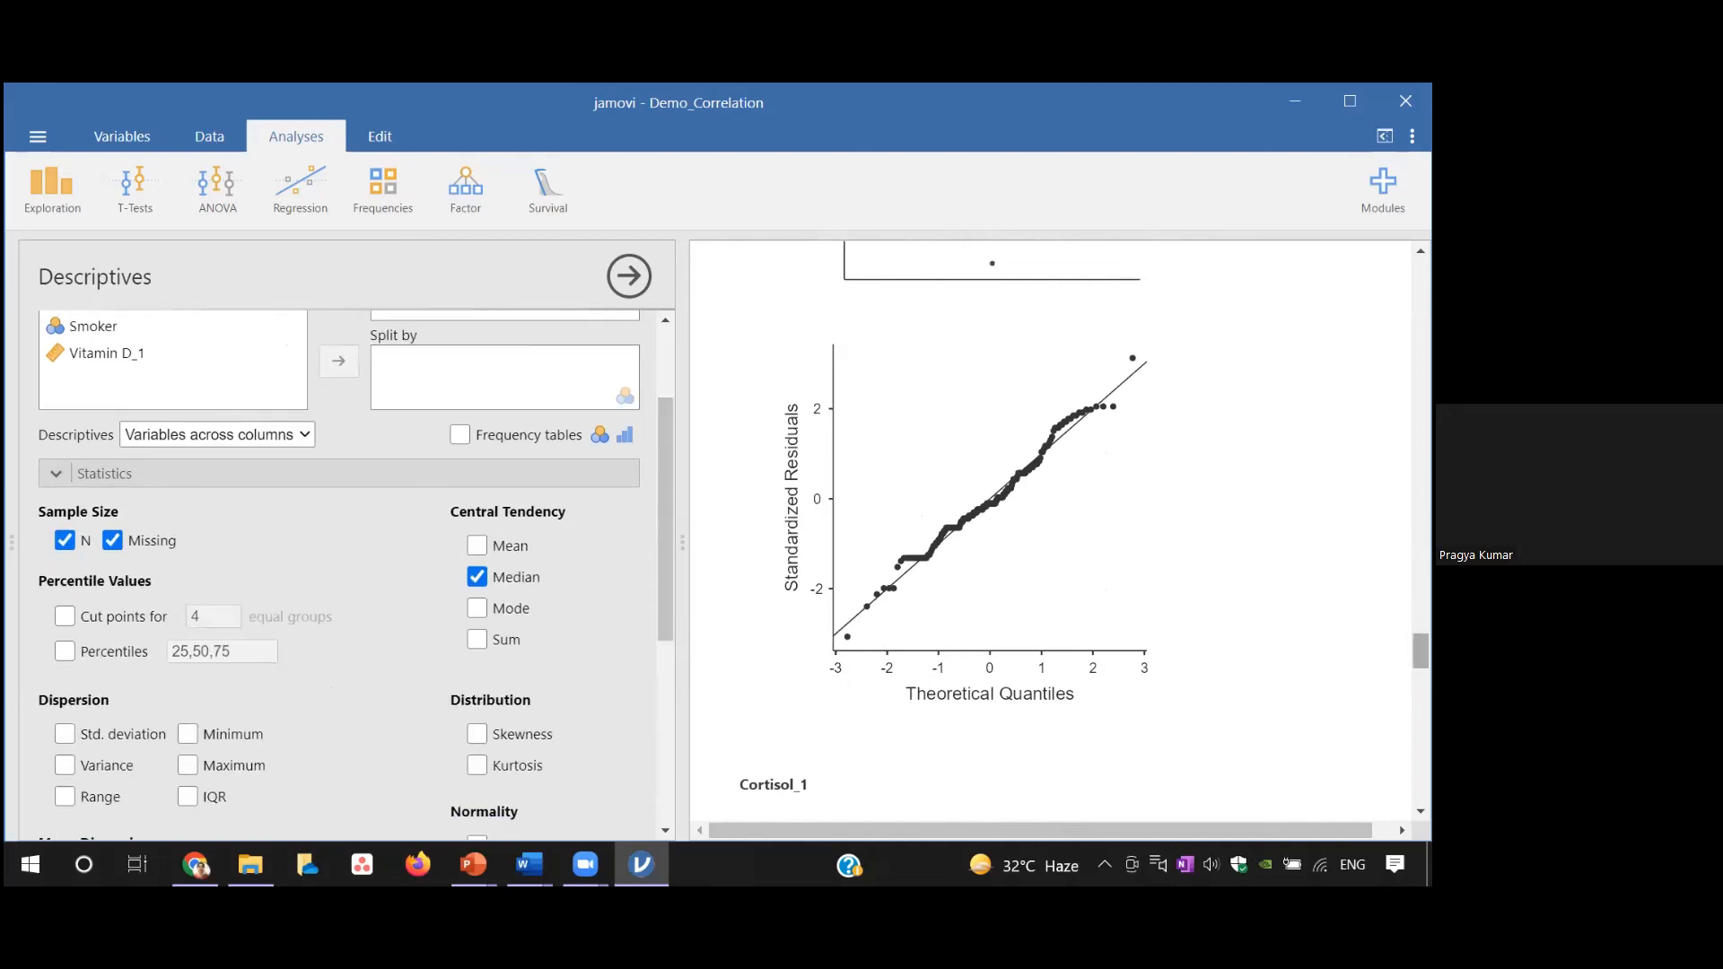
# Reopen the Correlation Matrix analysis and remove Vitamin D_1 from its variables
pyautogui.scroll(-15, 1041, 592)
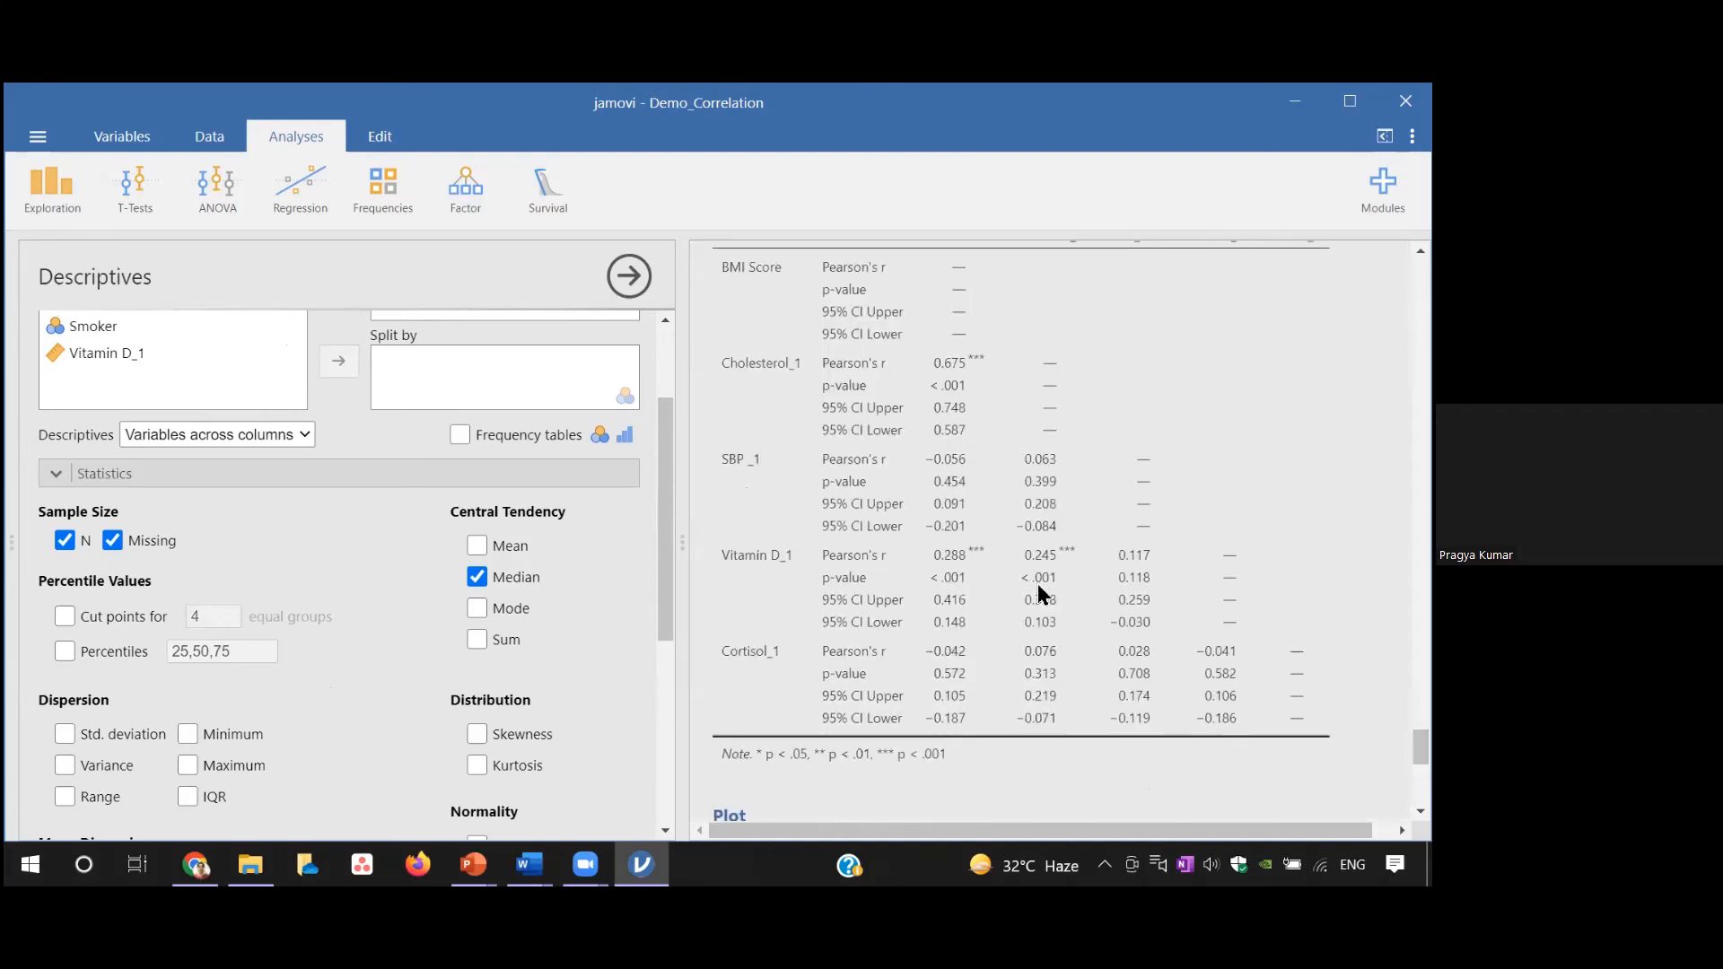
pyautogui.click(1039, 589)
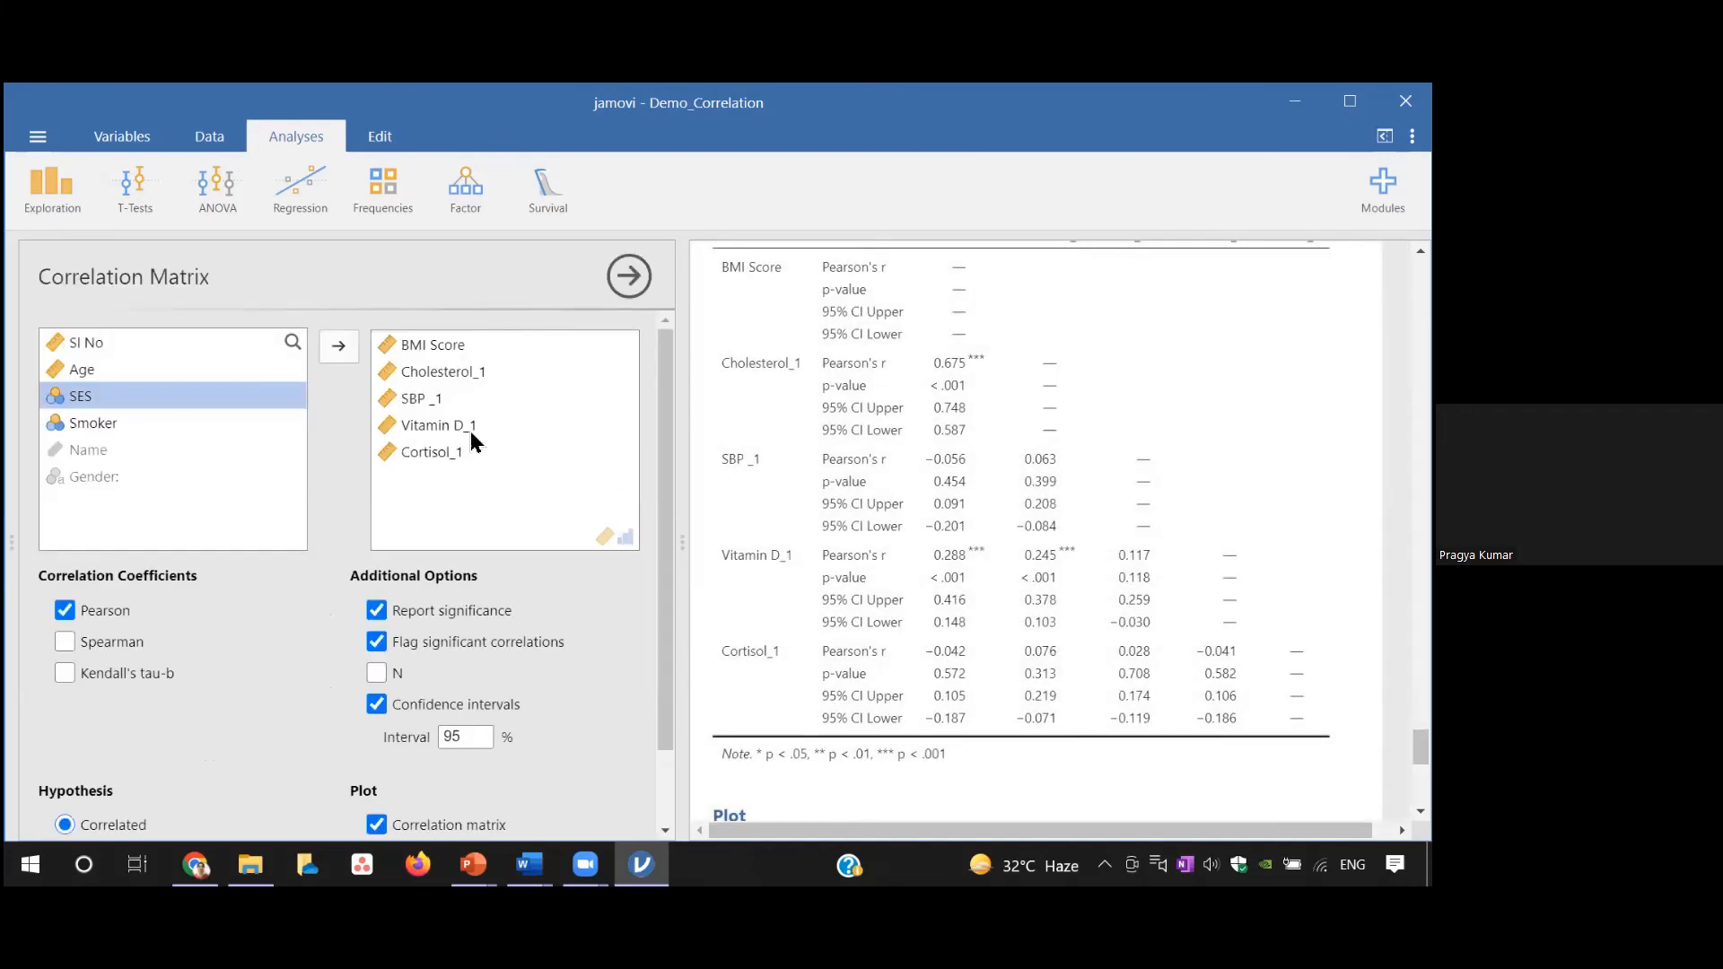
pyautogui.click(469, 429)
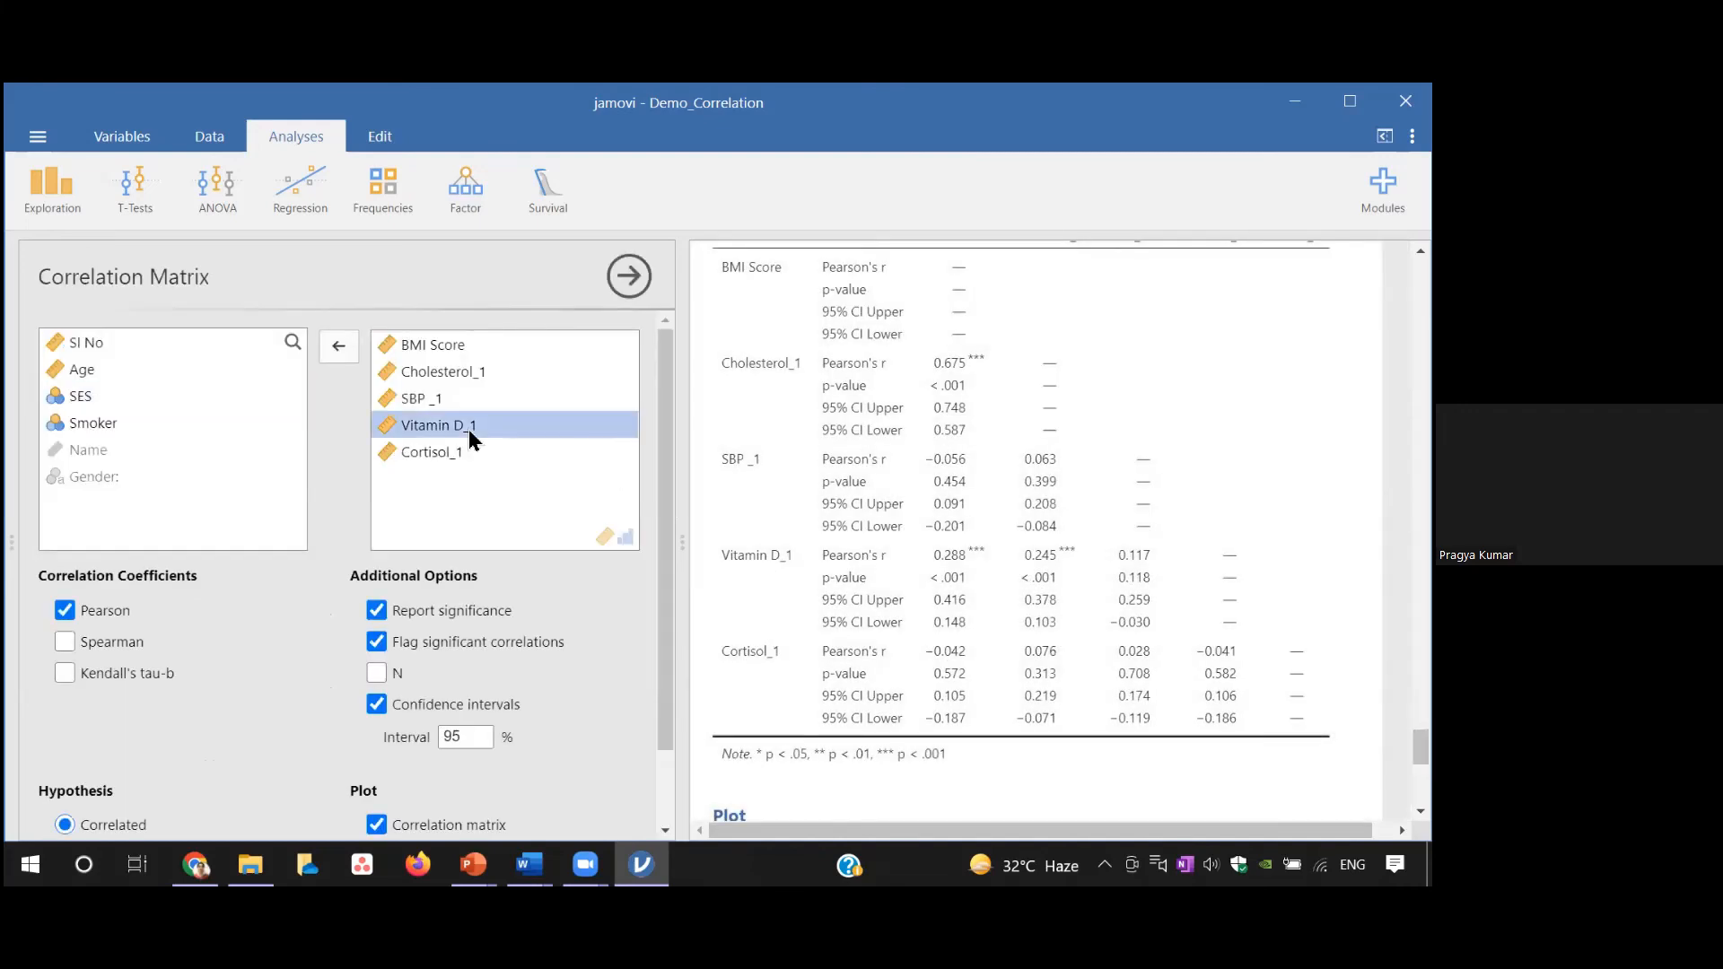
pyautogui.click(340, 347)
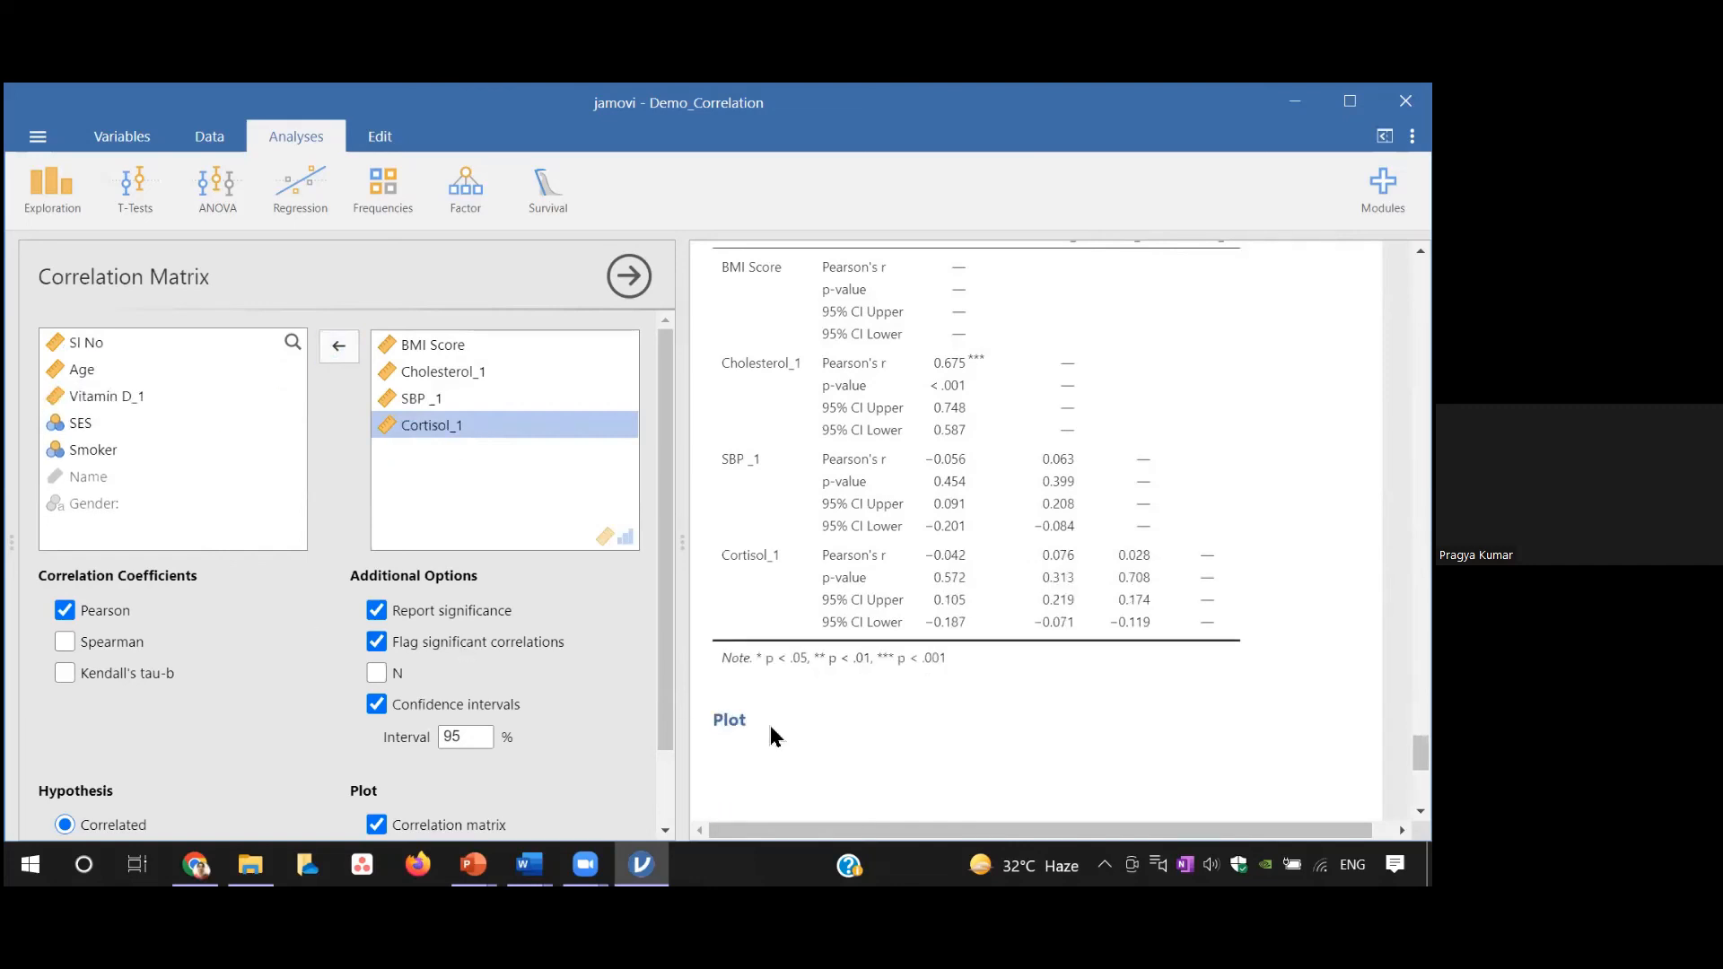
# Examine the correlation plots and the Pearson's r, p-values and 95% confidence intervals for BMI Score, Cholesterol_1, SBP _1 and Cortisol_1
pyautogui.moveTo(1421, 753); pyautogui.dragTo(1420, 787)
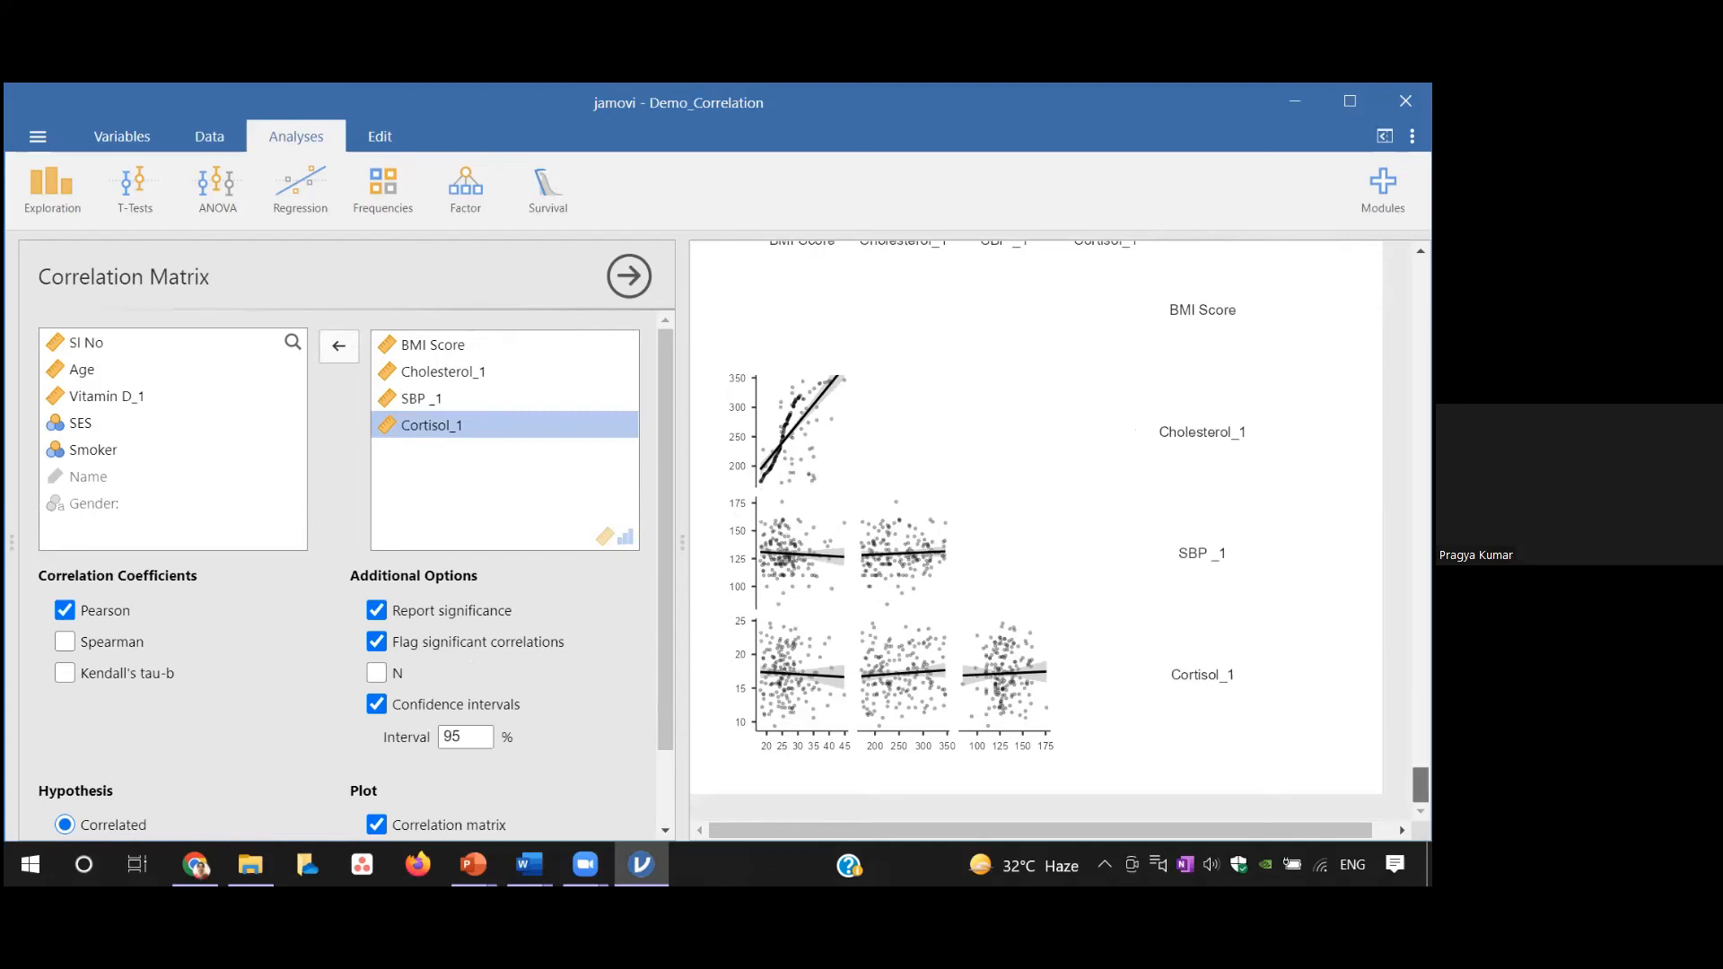
pyautogui.scroll(1, 999, 477)
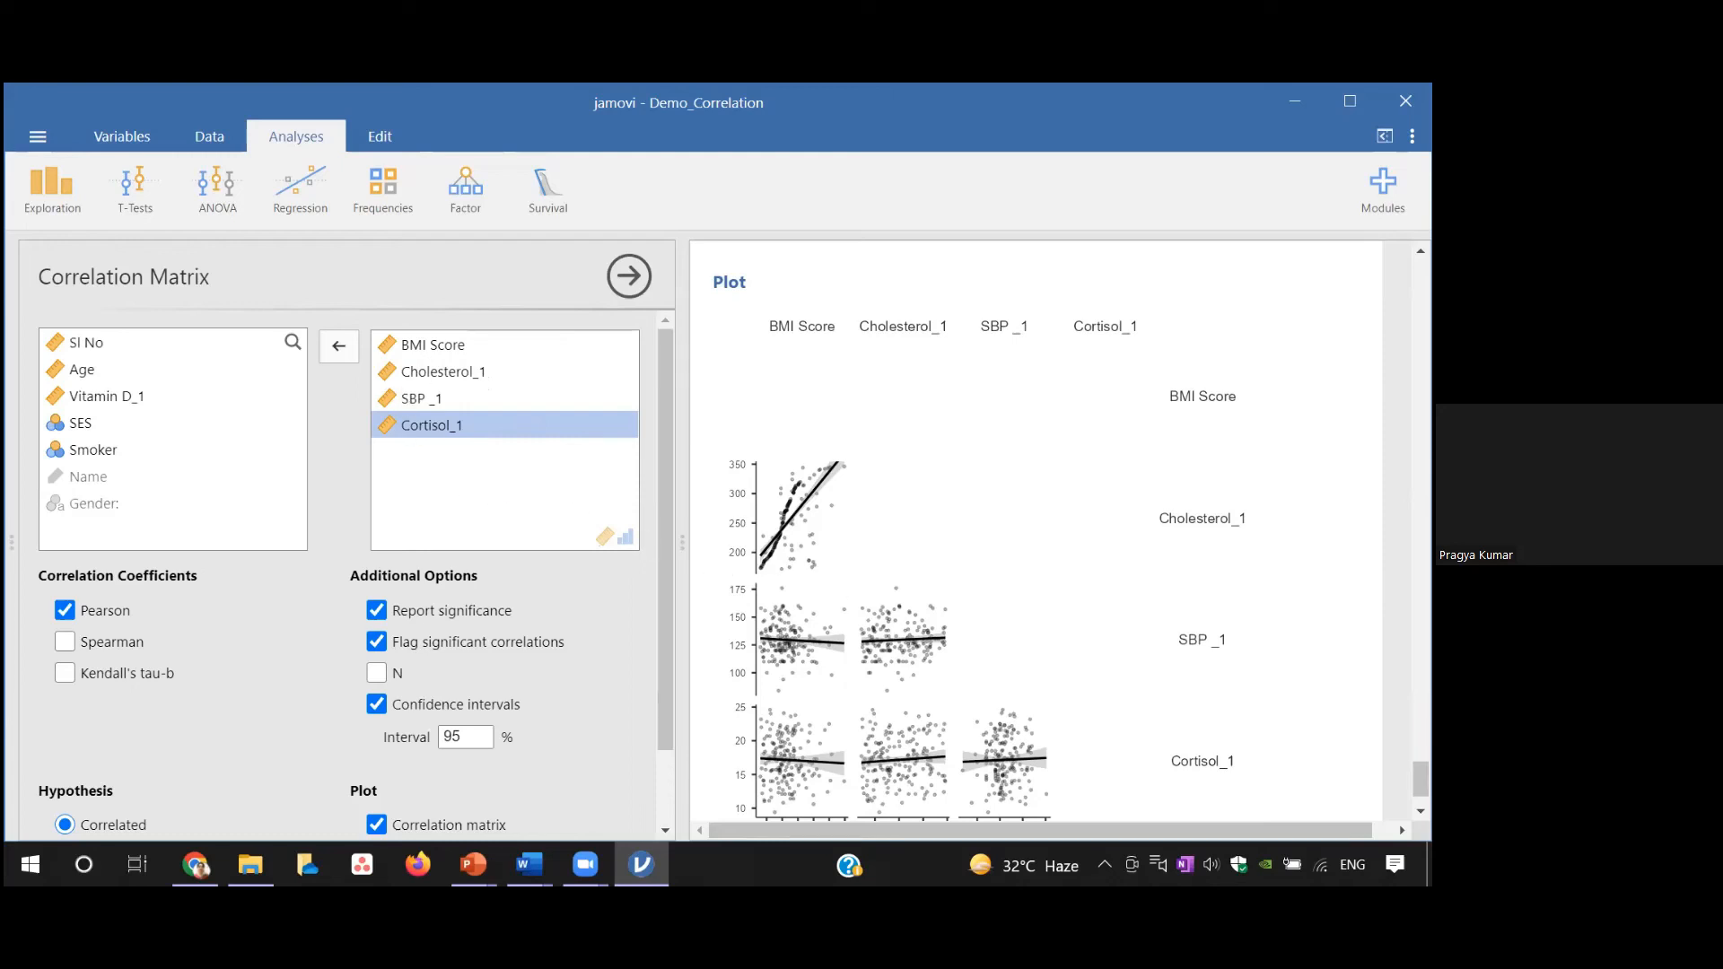
pyautogui.scroll(5, 1059, 539)
pyautogui.scroll(1, 1142, 478)
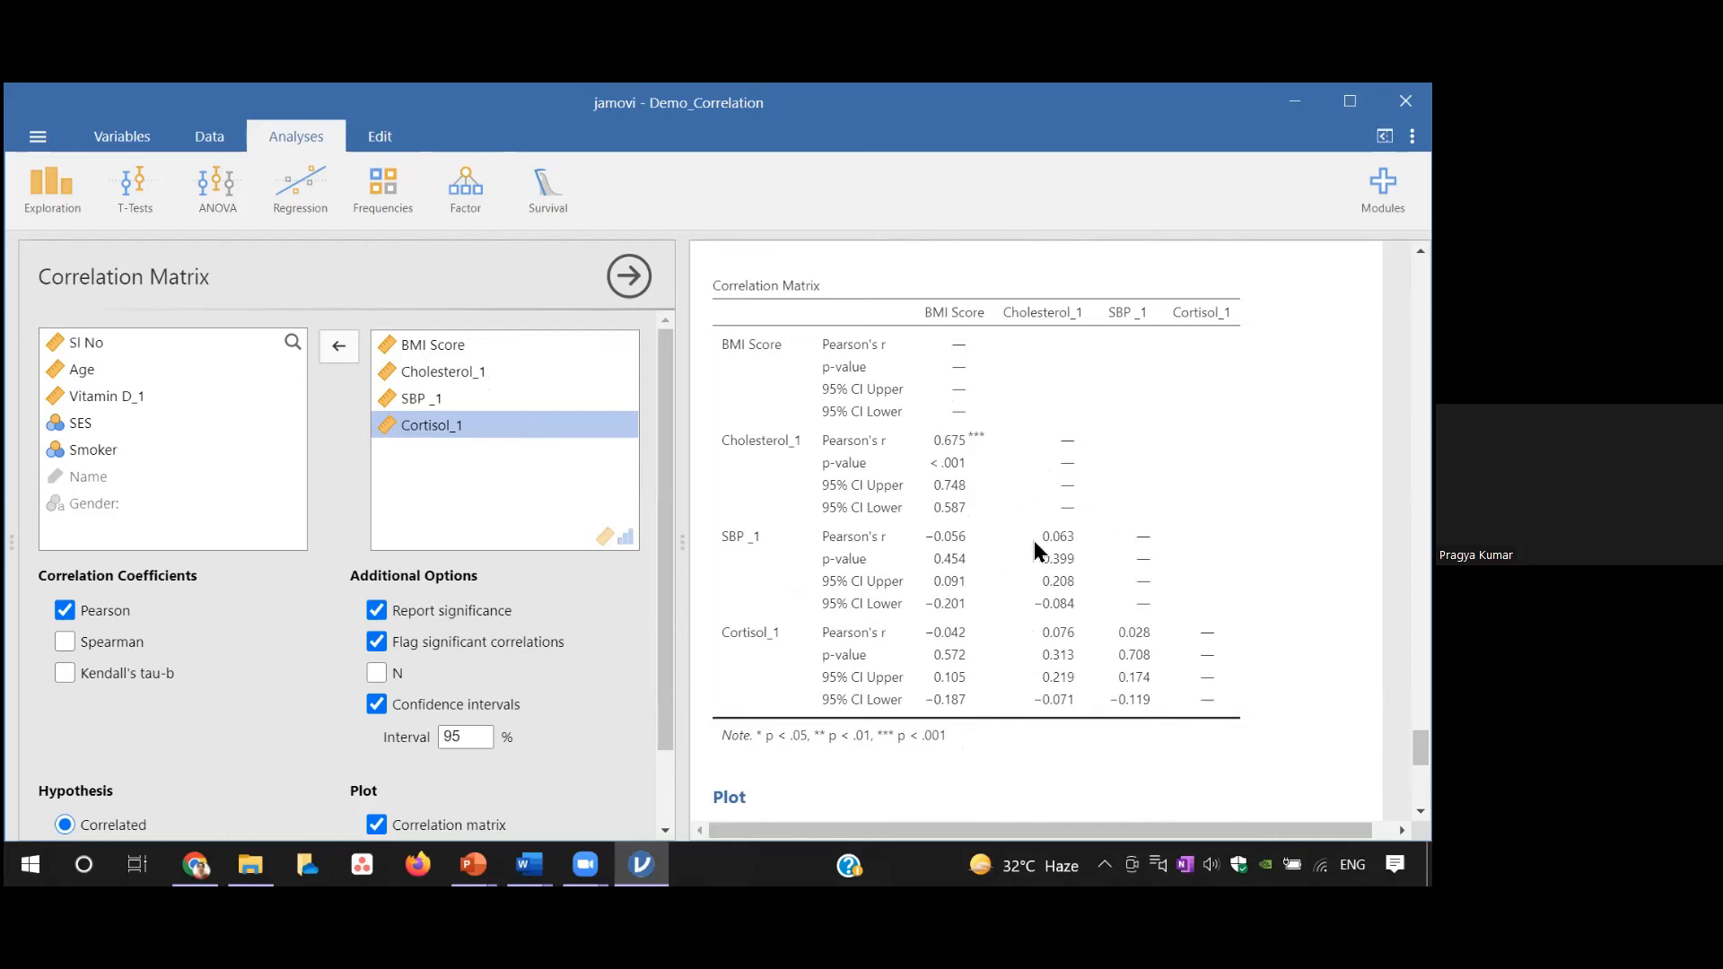
pyautogui.click(874, 770)
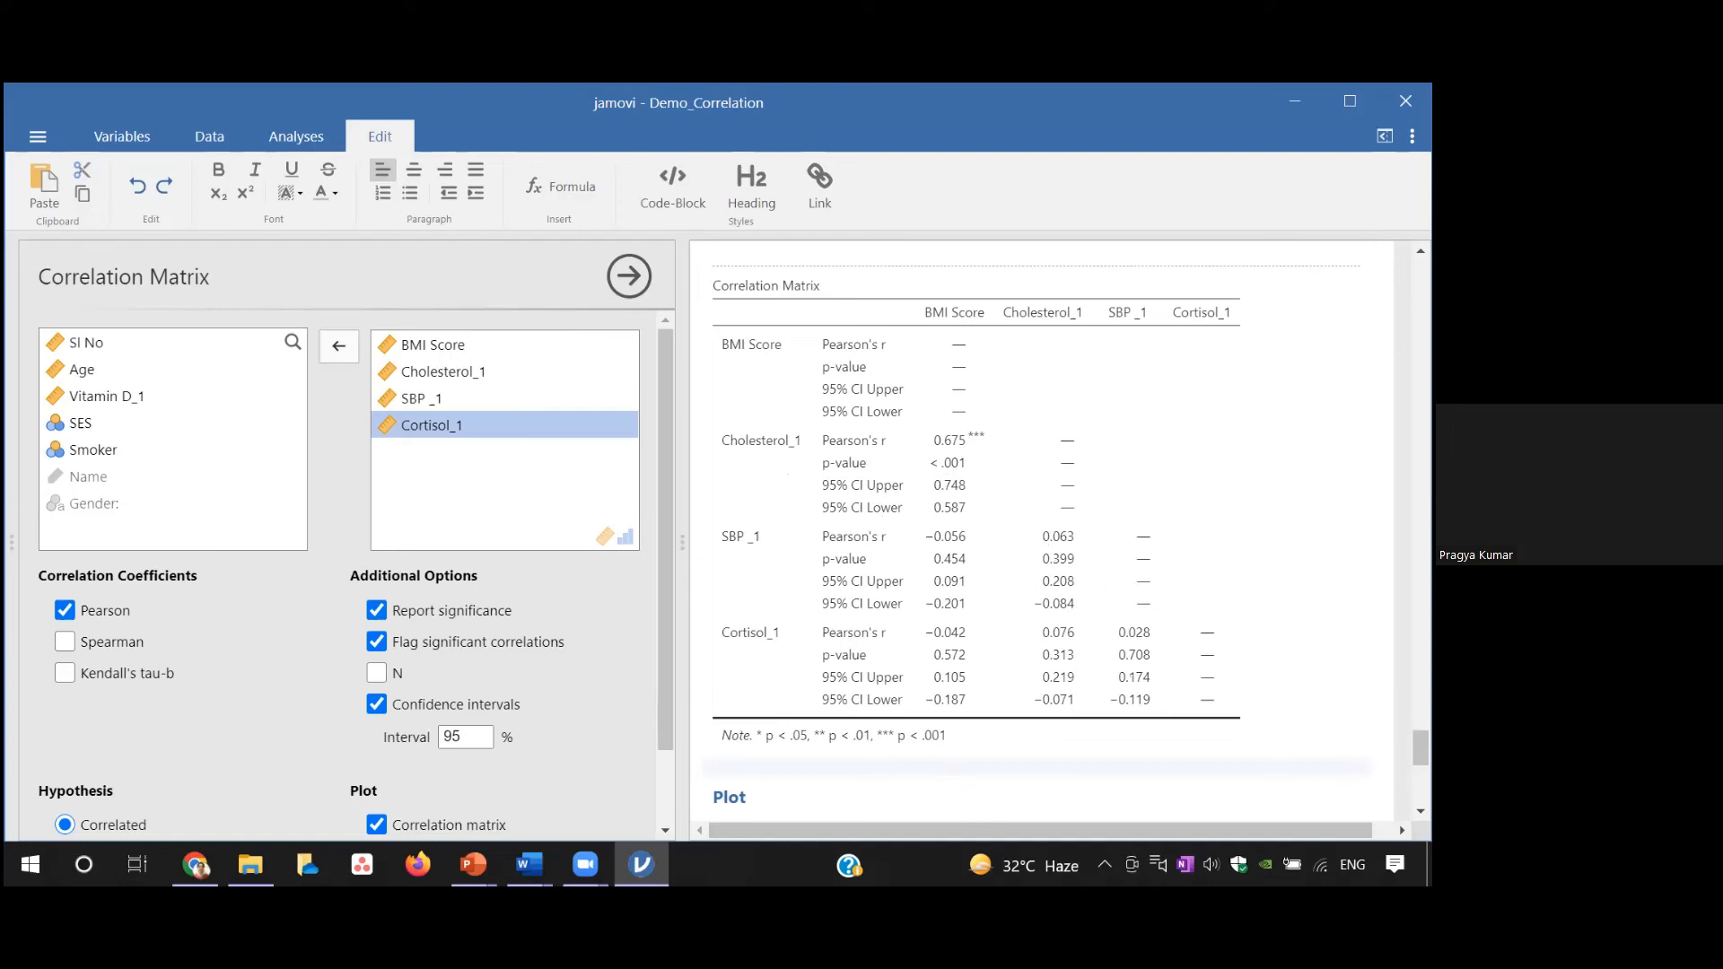
pyautogui.moveTo(1421, 747); pyautogui.dragTo(1421, 784)
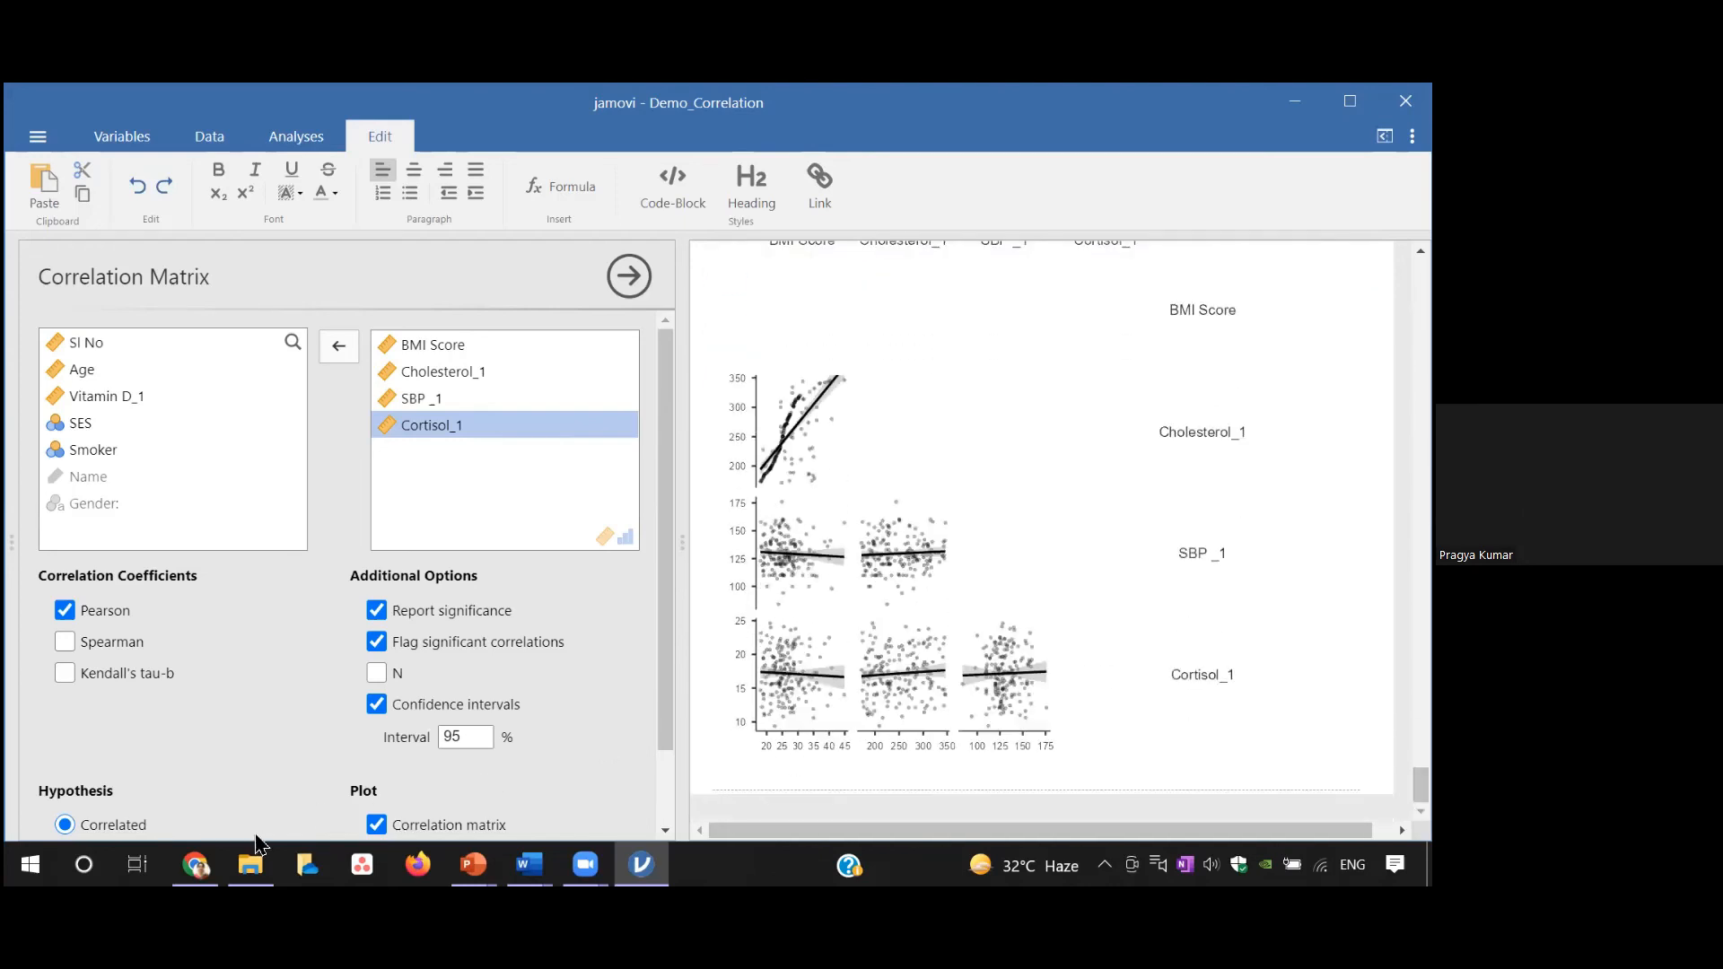
# Switch to File Explorer and open the Word document Question_Table_Interpretation_Correlation_Jamovi_New from the Day_1 folder
pyautogui.moveTo(251, 857)
pyautogui.click(258, 775)
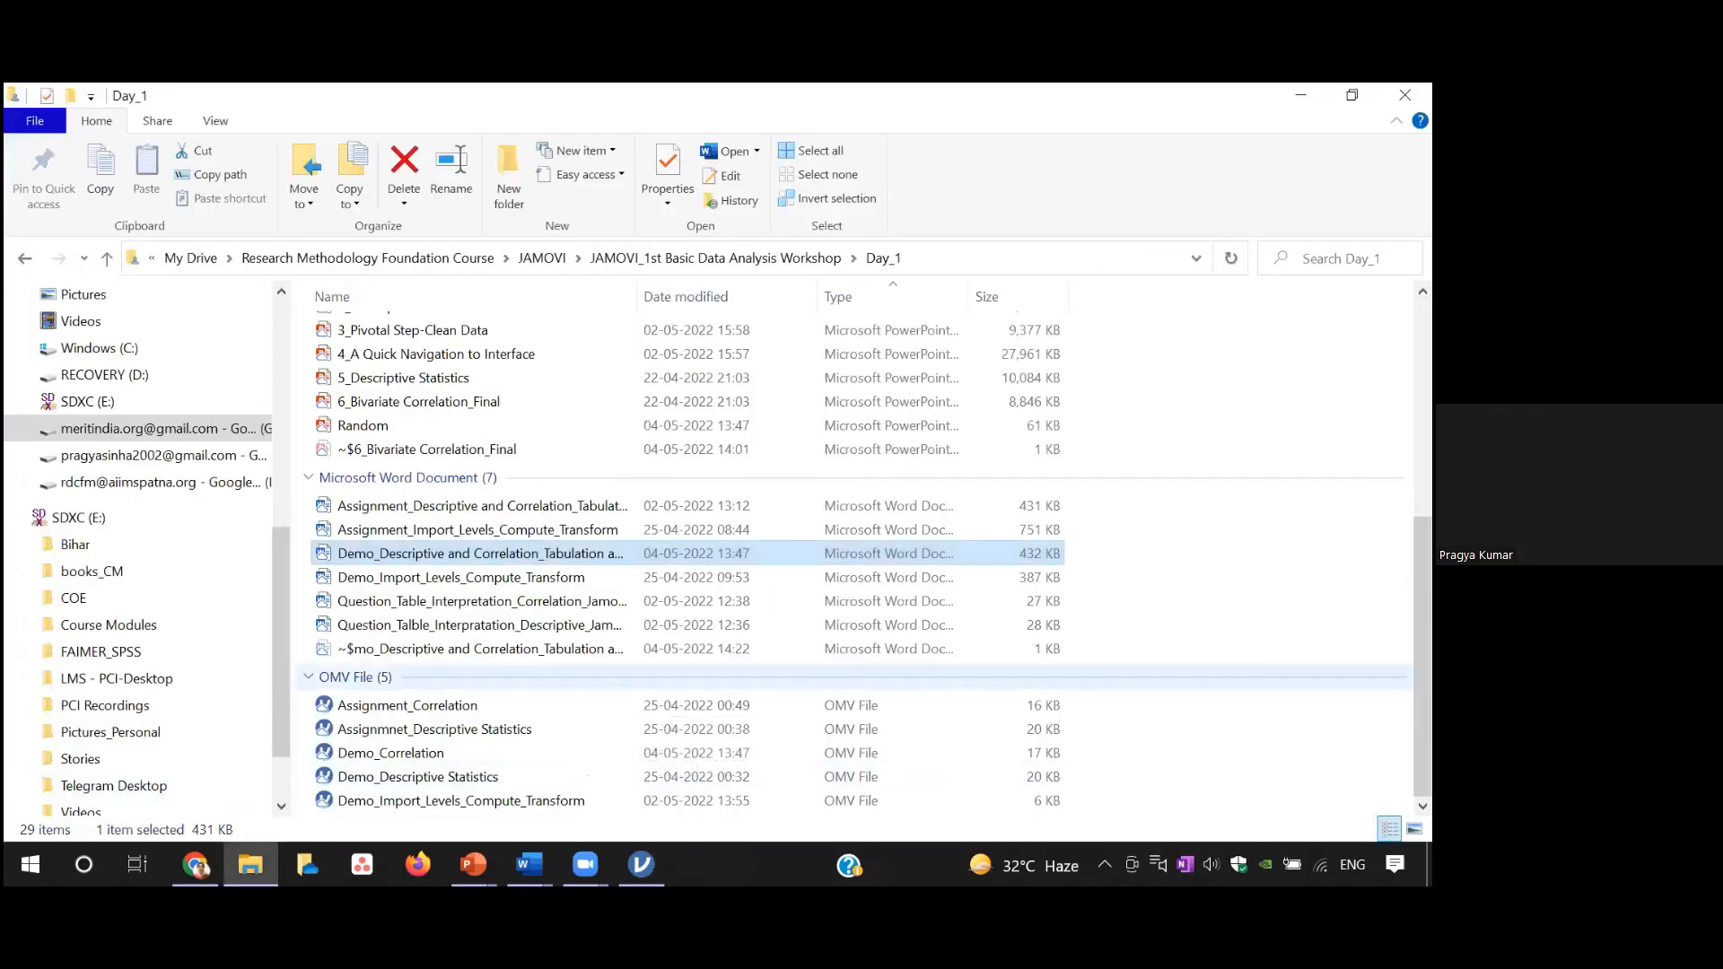
pyautogui.click(790, 677)
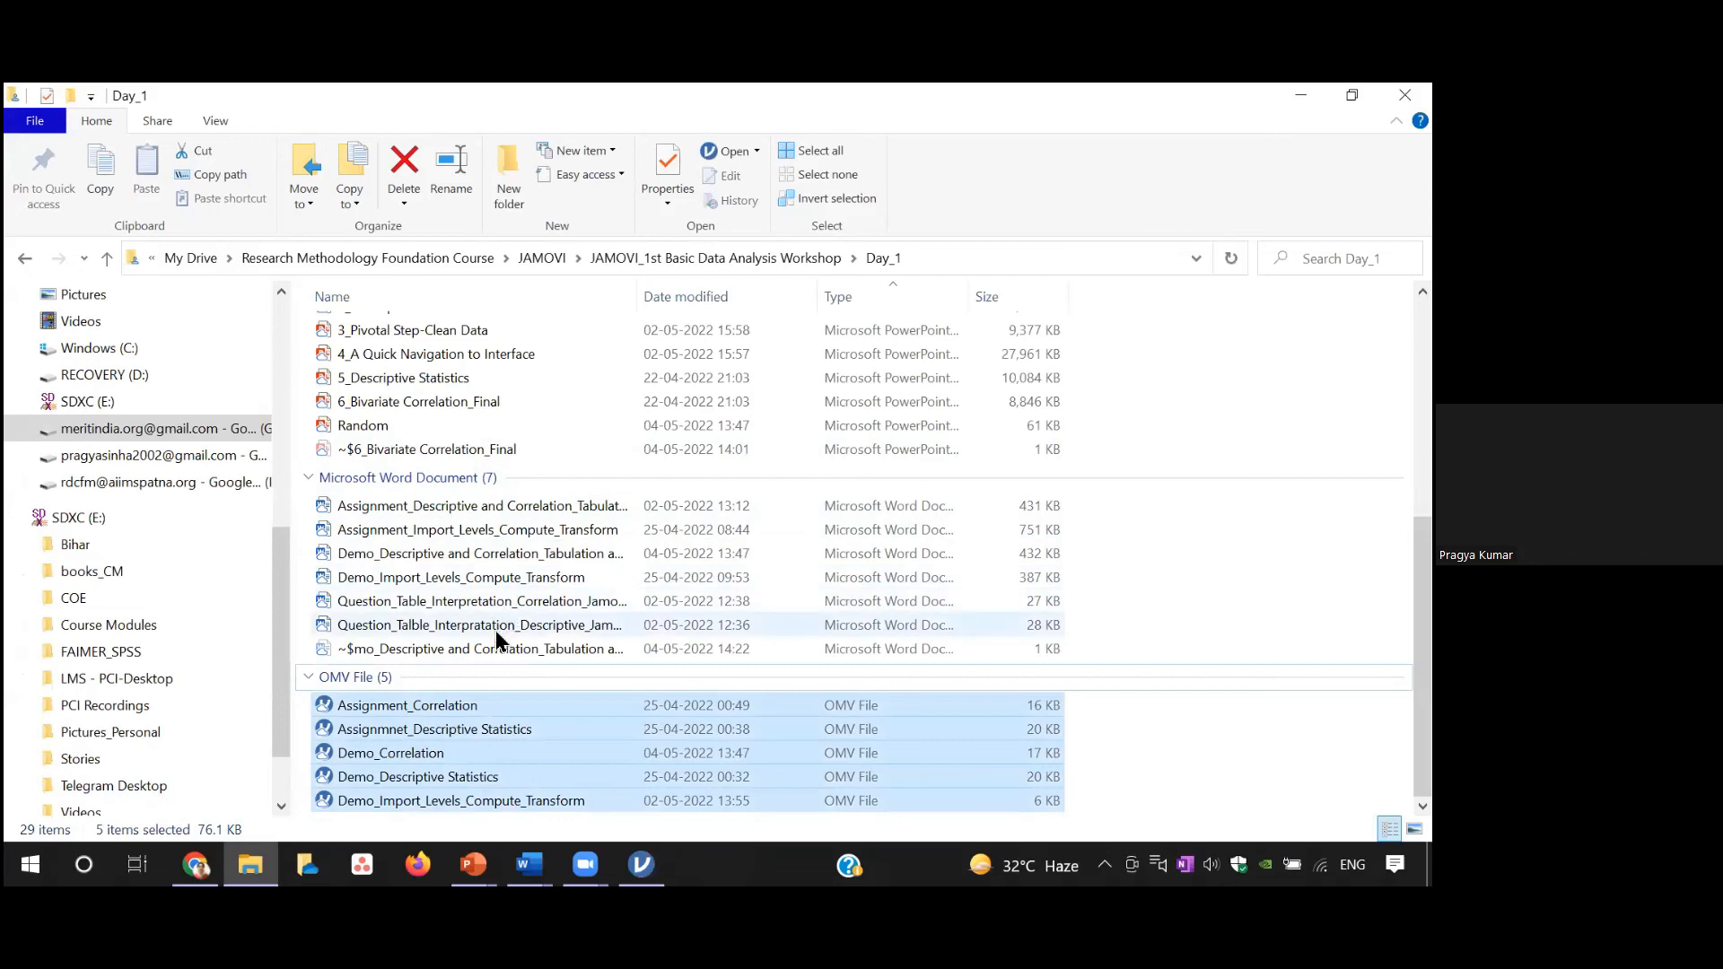
pyautogui.doubleClick(493, 601)
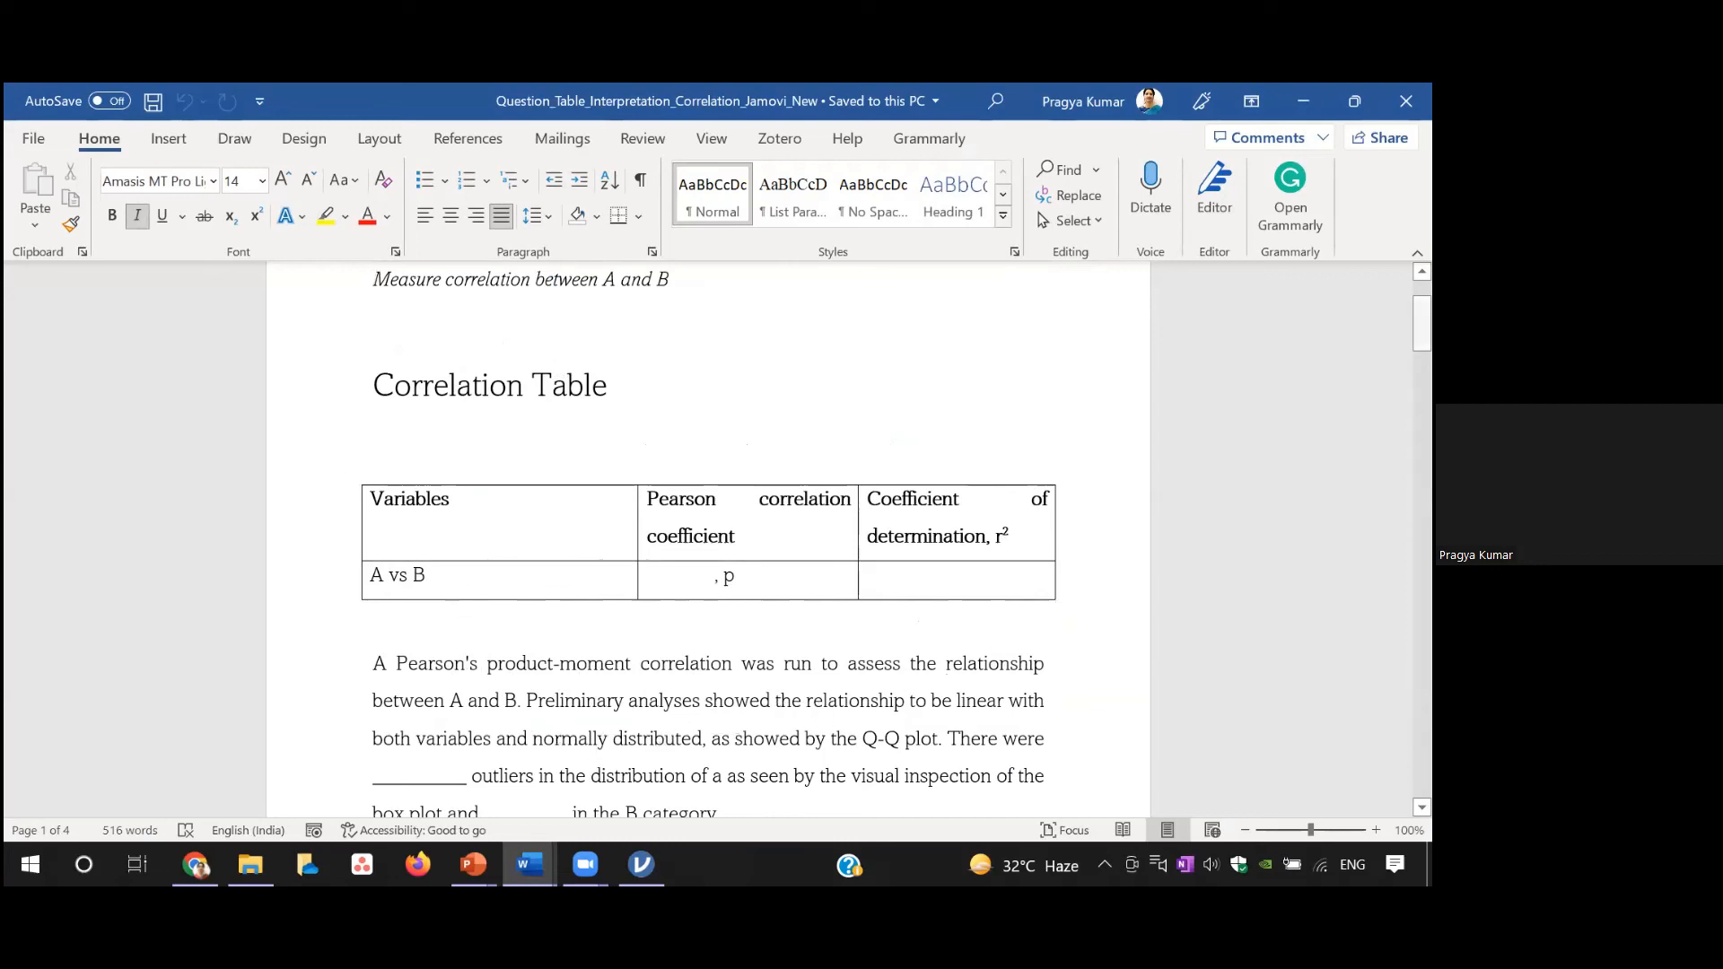
# Read the Correlation Table and Correlation Matrix templates in the Word document together with their fill-in interpretation paragraphs
pyautogui.scroll(-3, 709, 539)
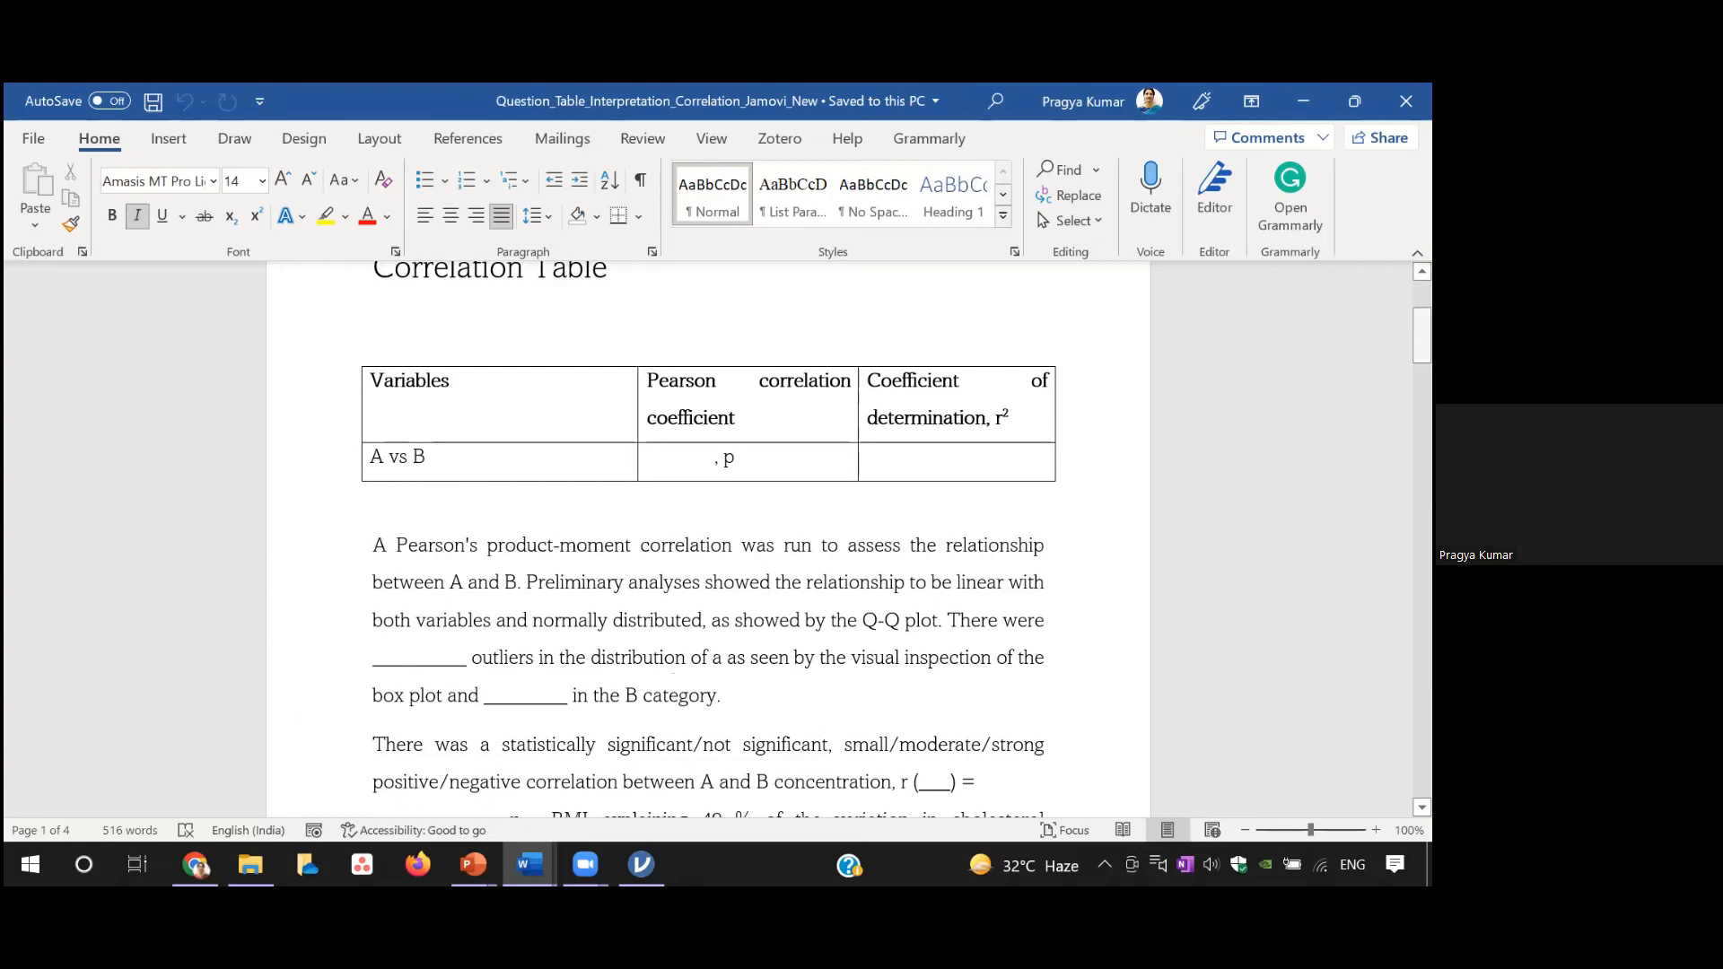
pyautogui.scroll(-3, 970, 581)
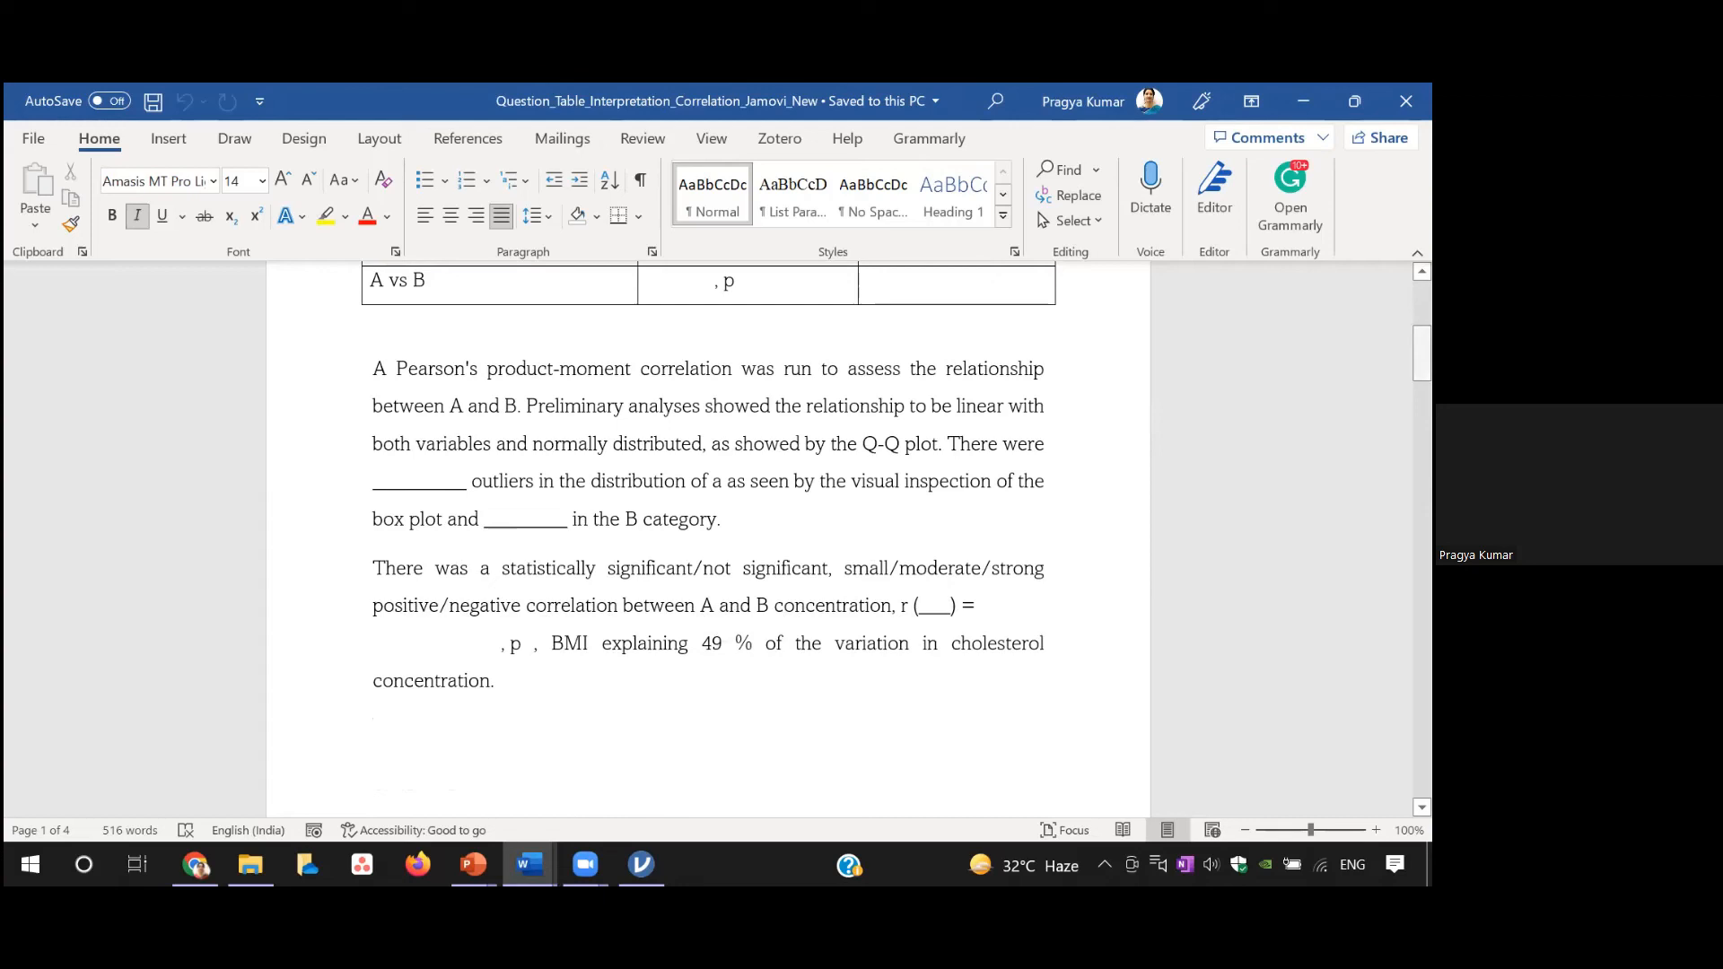
pyautogui.moveTo(1421, 353); pyautogui.dragTo(1421, 358)
pyautogui.scroll(-7, 550, 582)
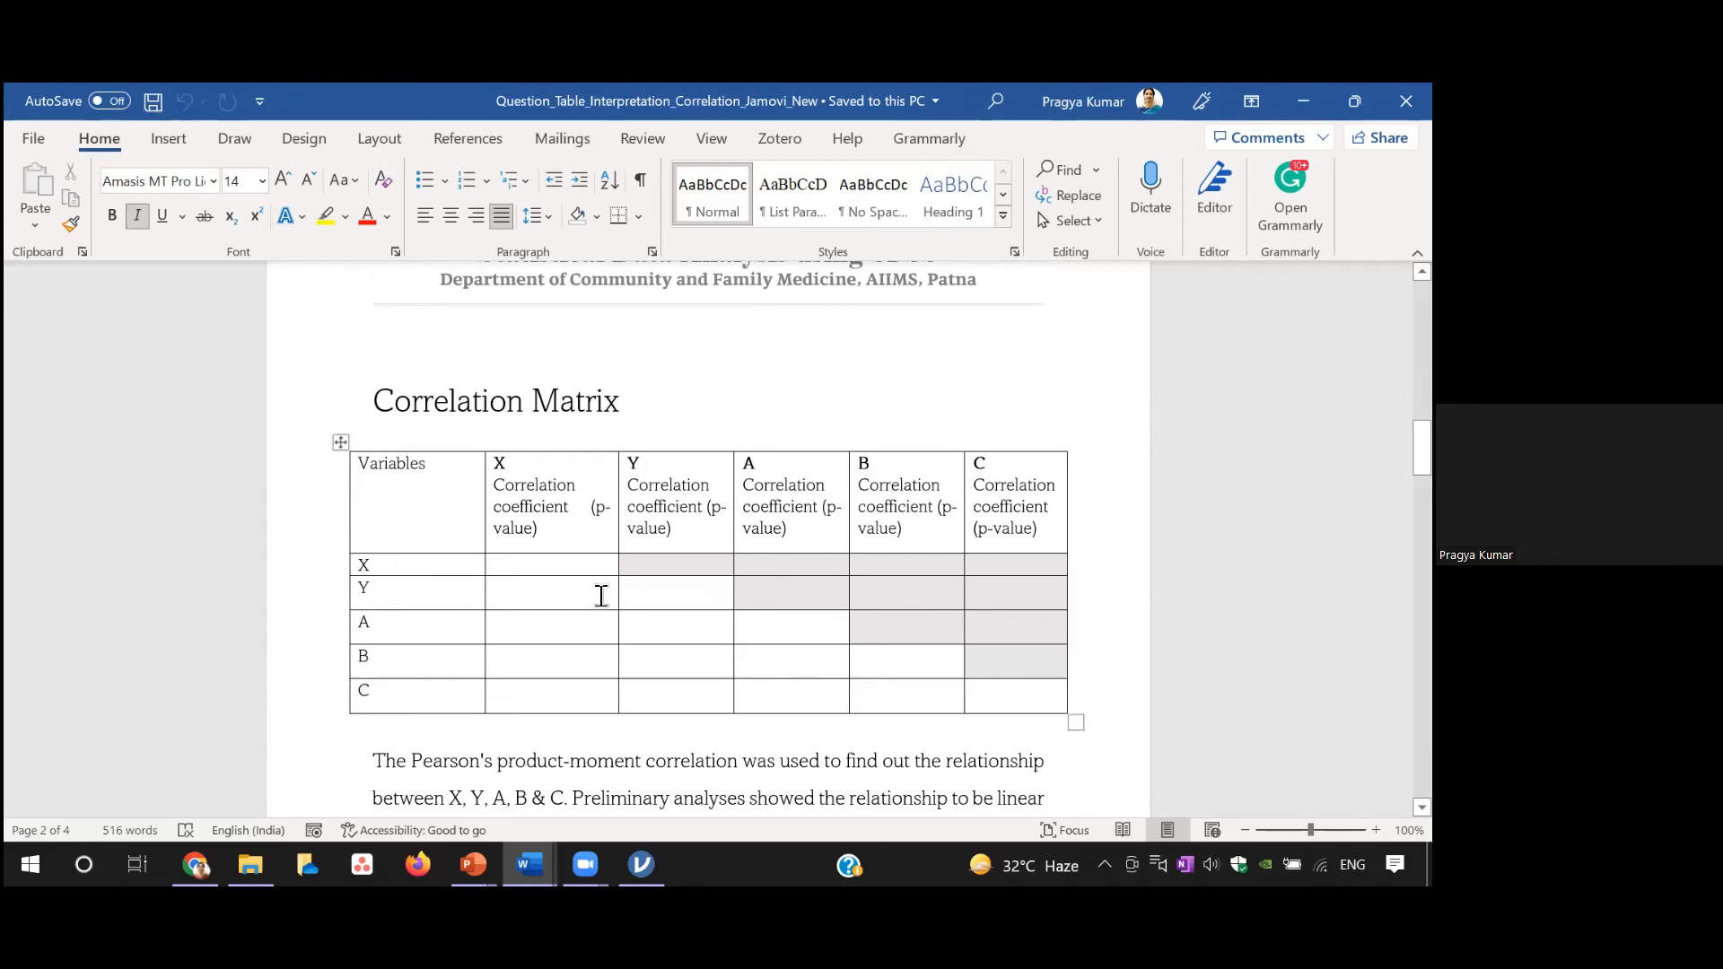
pyautogui.moveTo(1422, 449); pyautogui.dragTo(1423, 481)
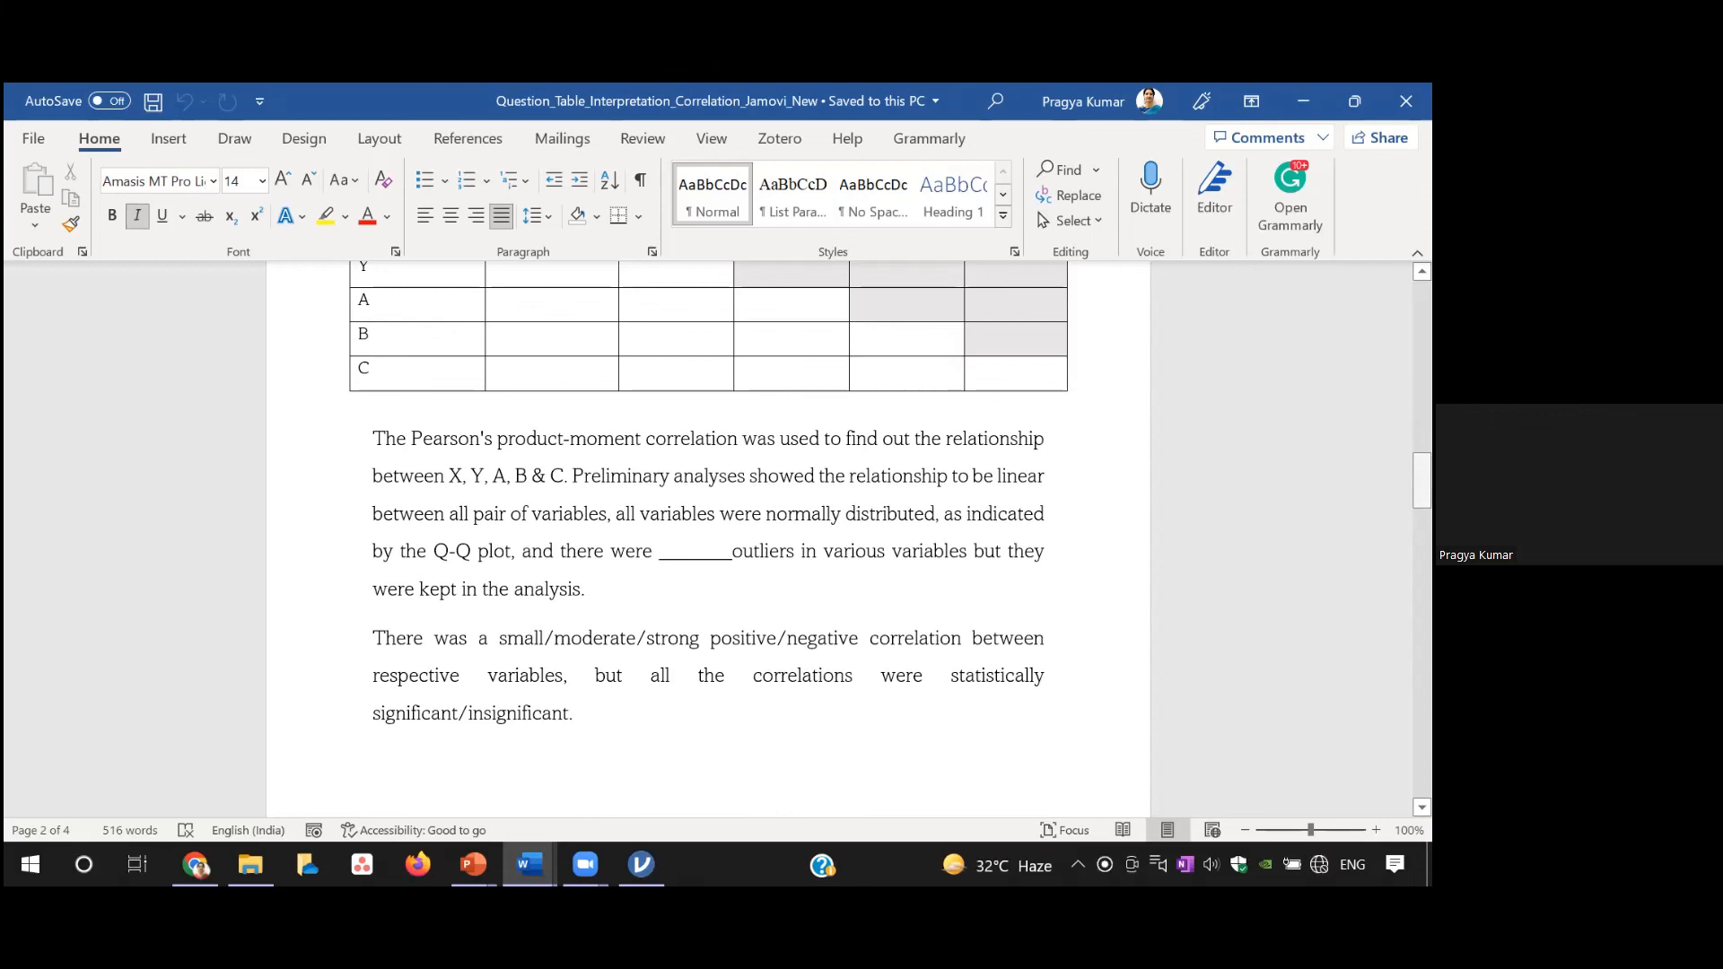
pyautogui.moveTo(1423, 481)
pyautogui.mouseDown()
pyautogui.moveTo(1422, 505)
pyautogui.moveTo(1422, 490)
pyautogui.mouseUp()
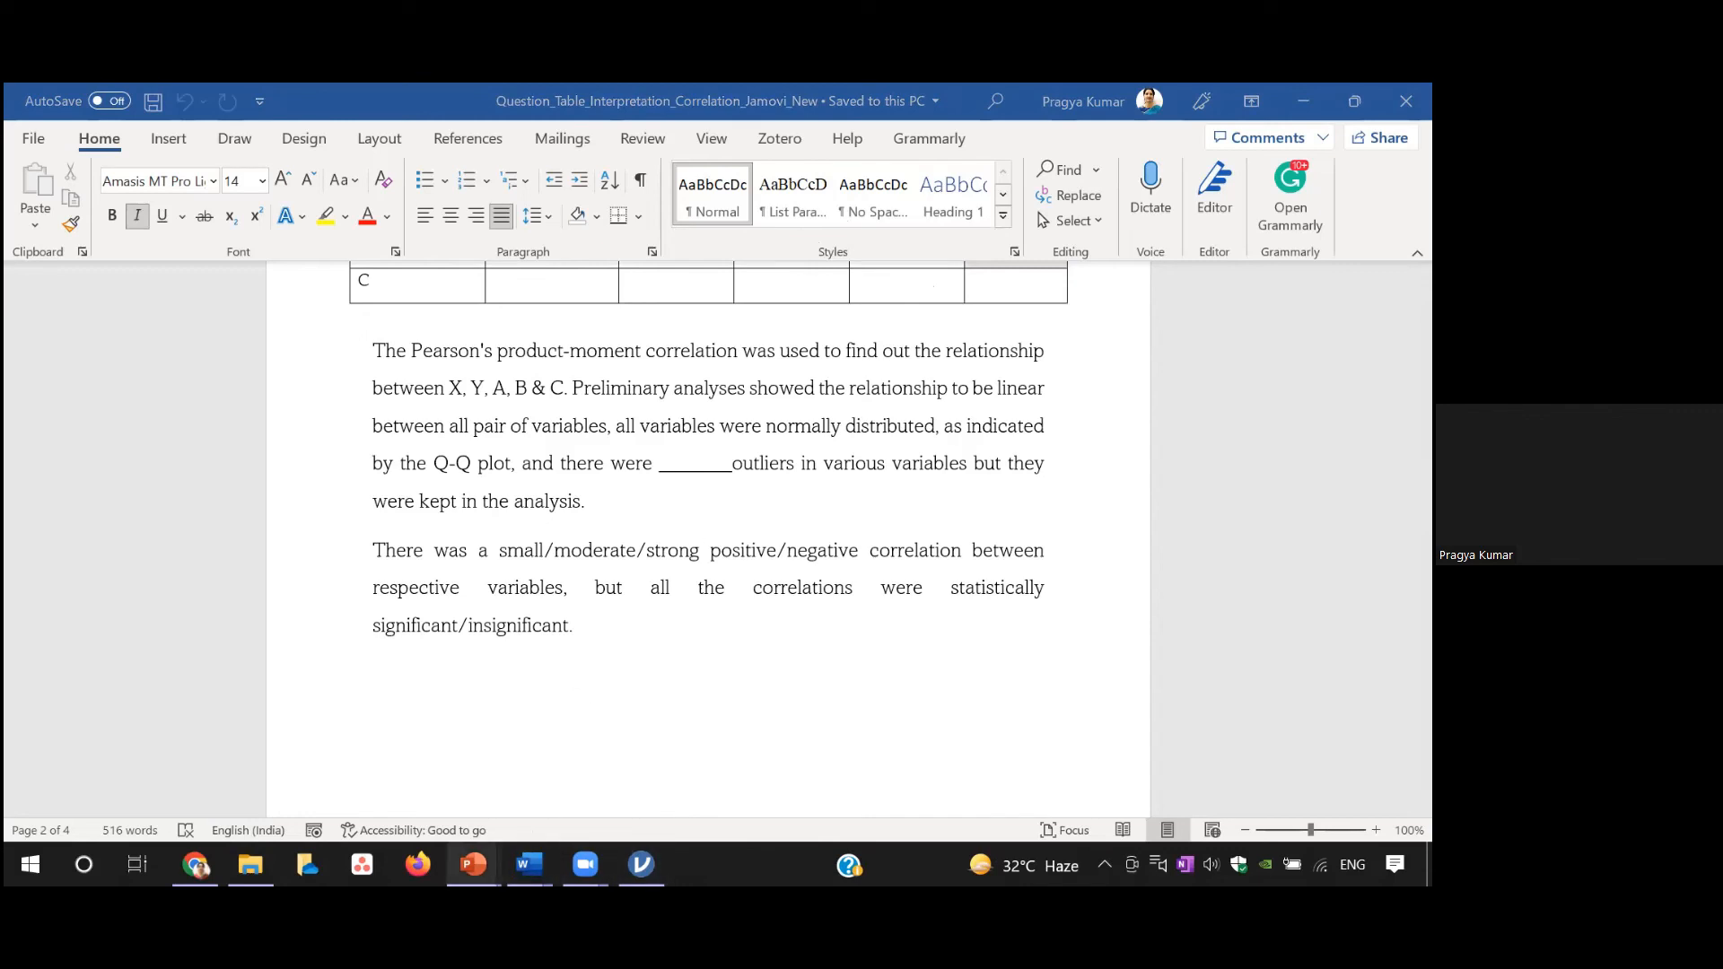
# Look through the slide thumbnails of the 6_Bivariate Correlation_Final presentation in PowerPoint and return to jamovi
pyautogui.moveTo(473, 864)
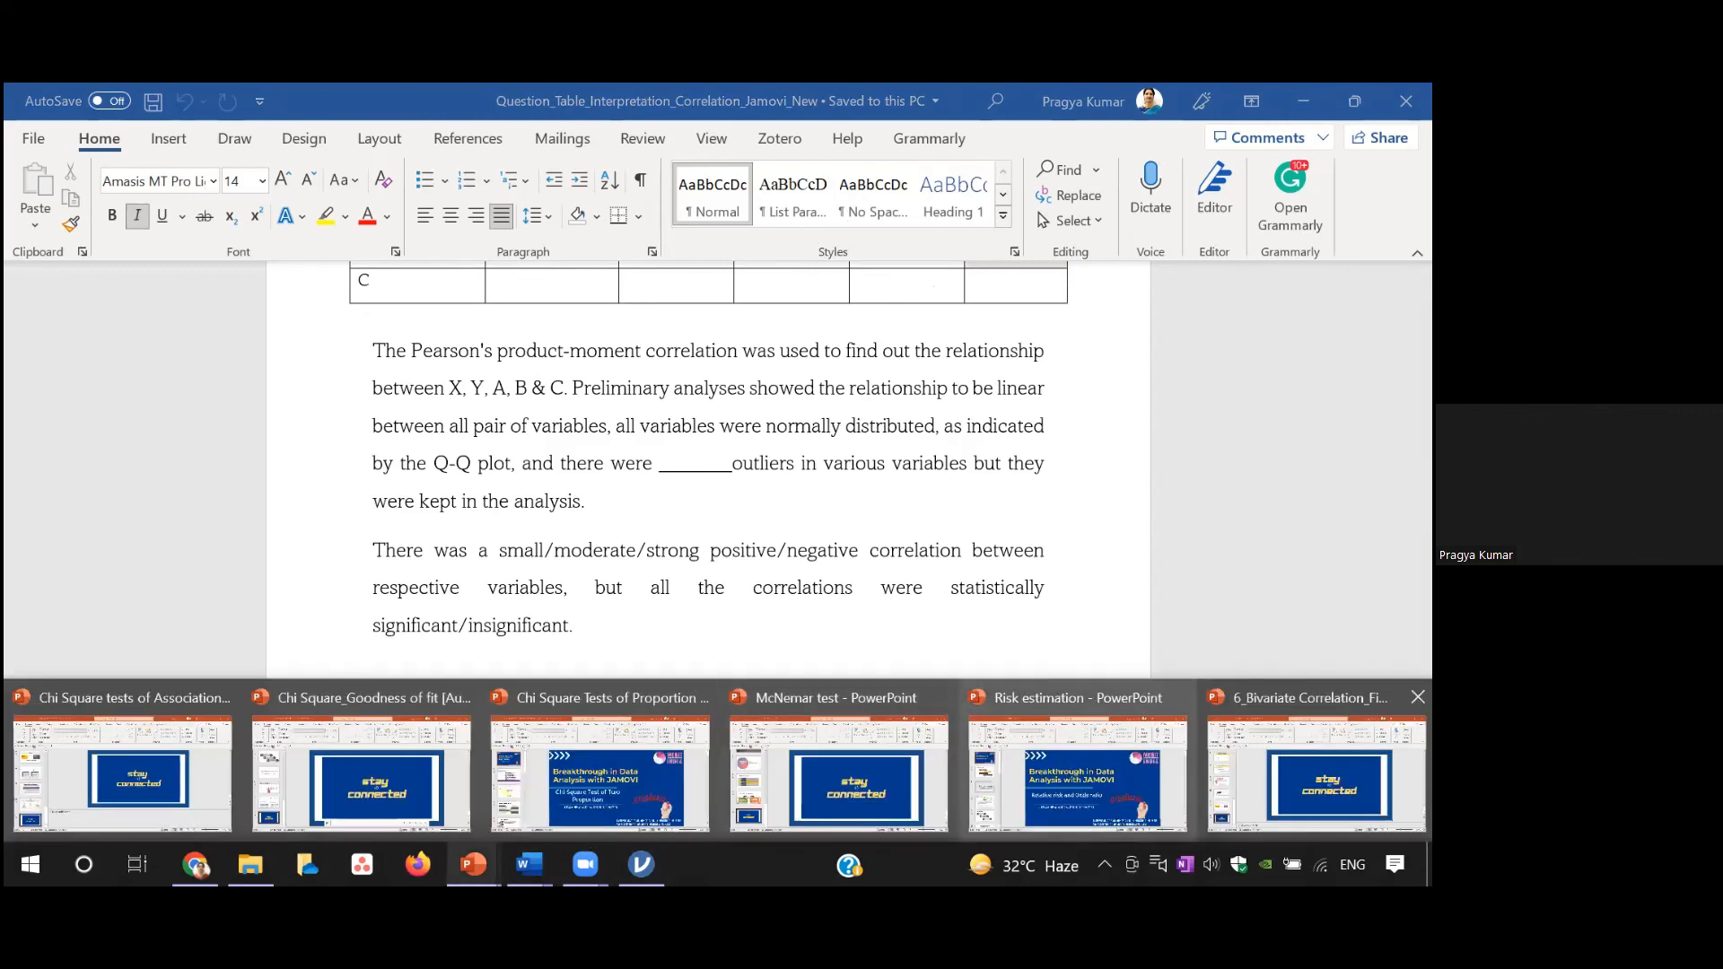
pyautogui.click(1316, 773)
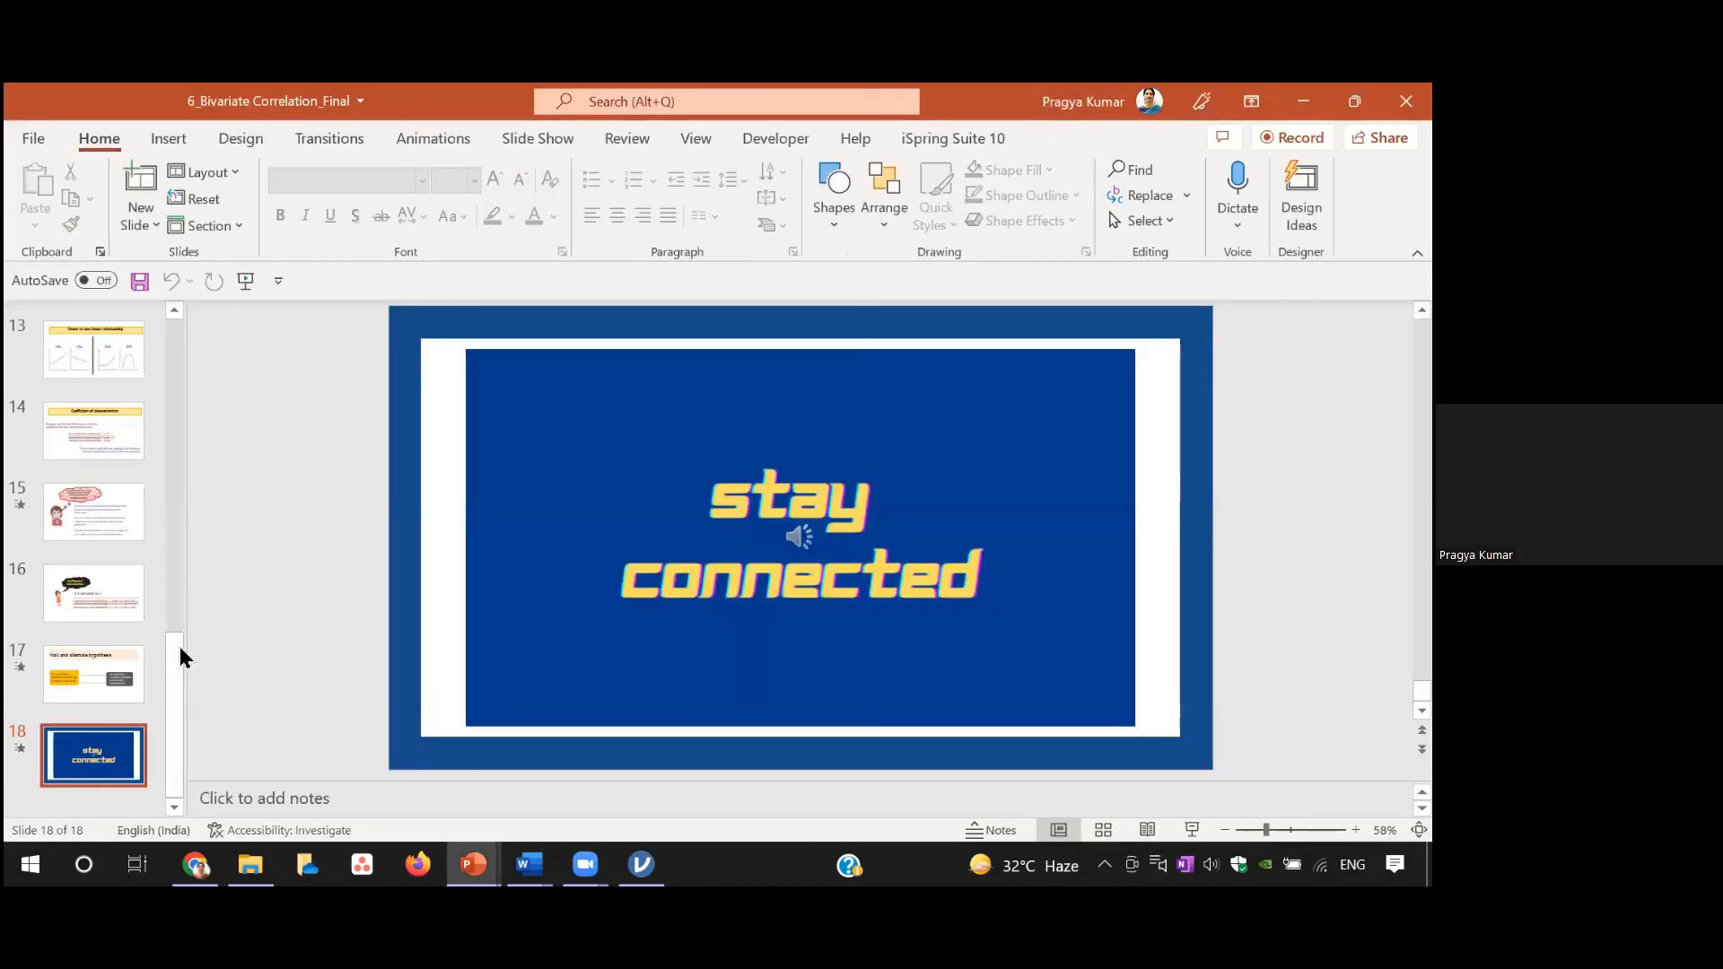
pyautogui.moveTo(179, 630); pyautogui.dragTo(176, 585)
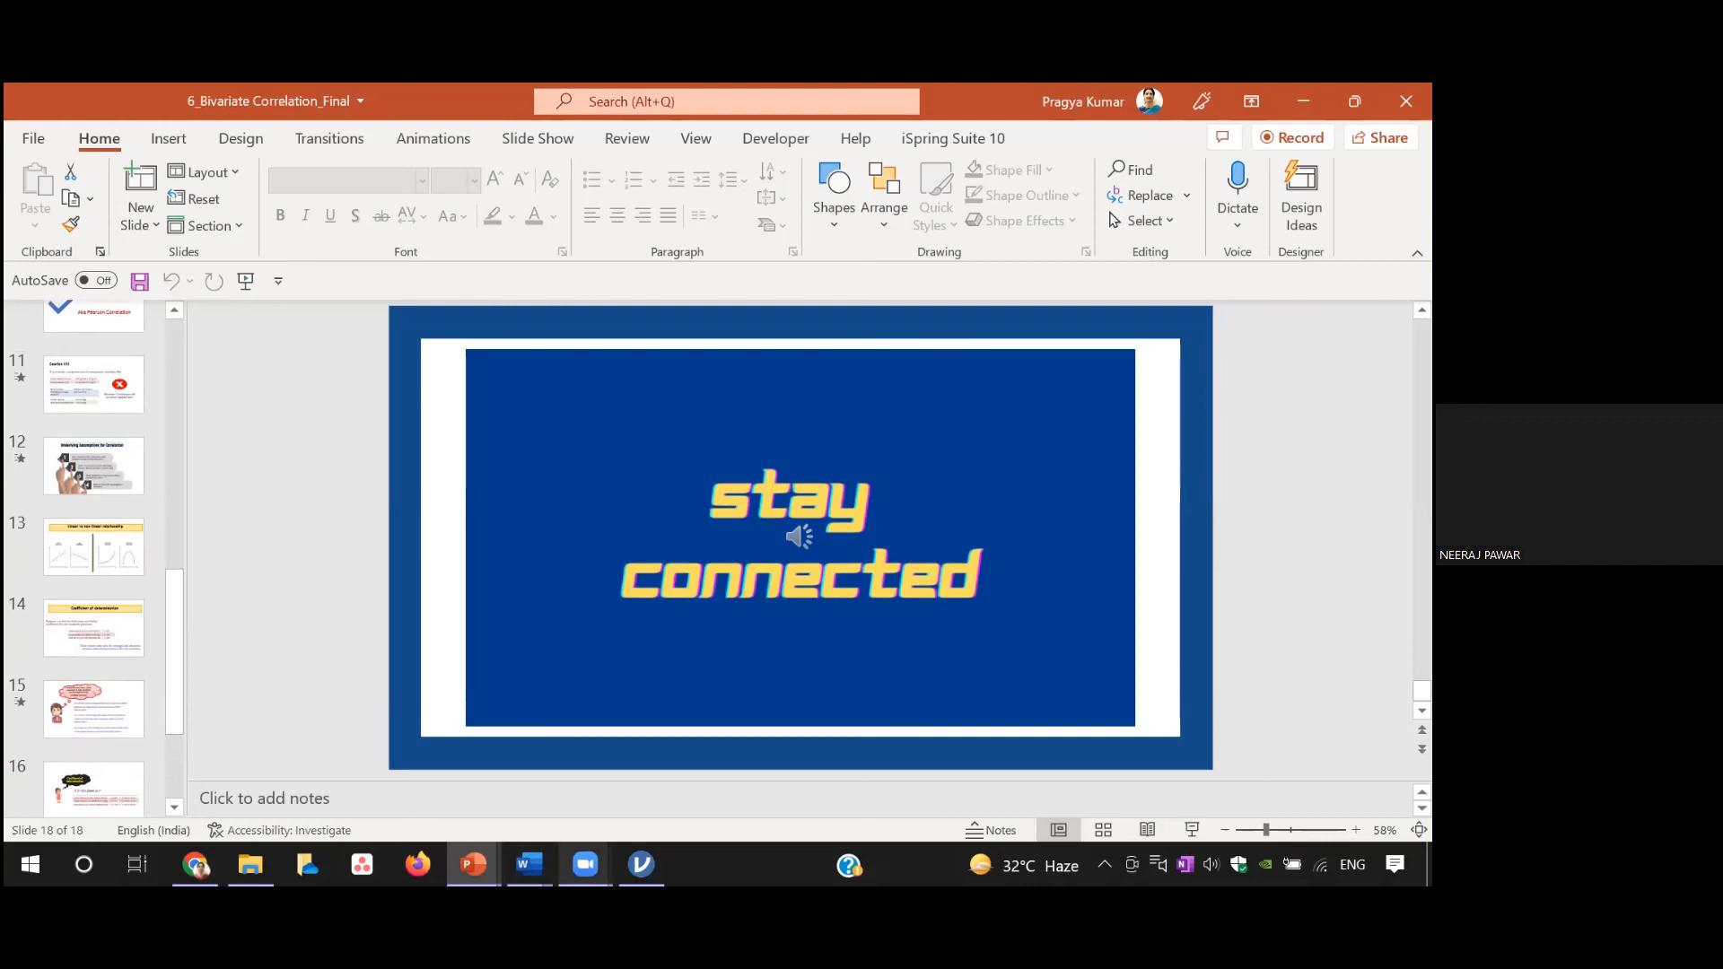
pyautogui.moveTo(640, 864)
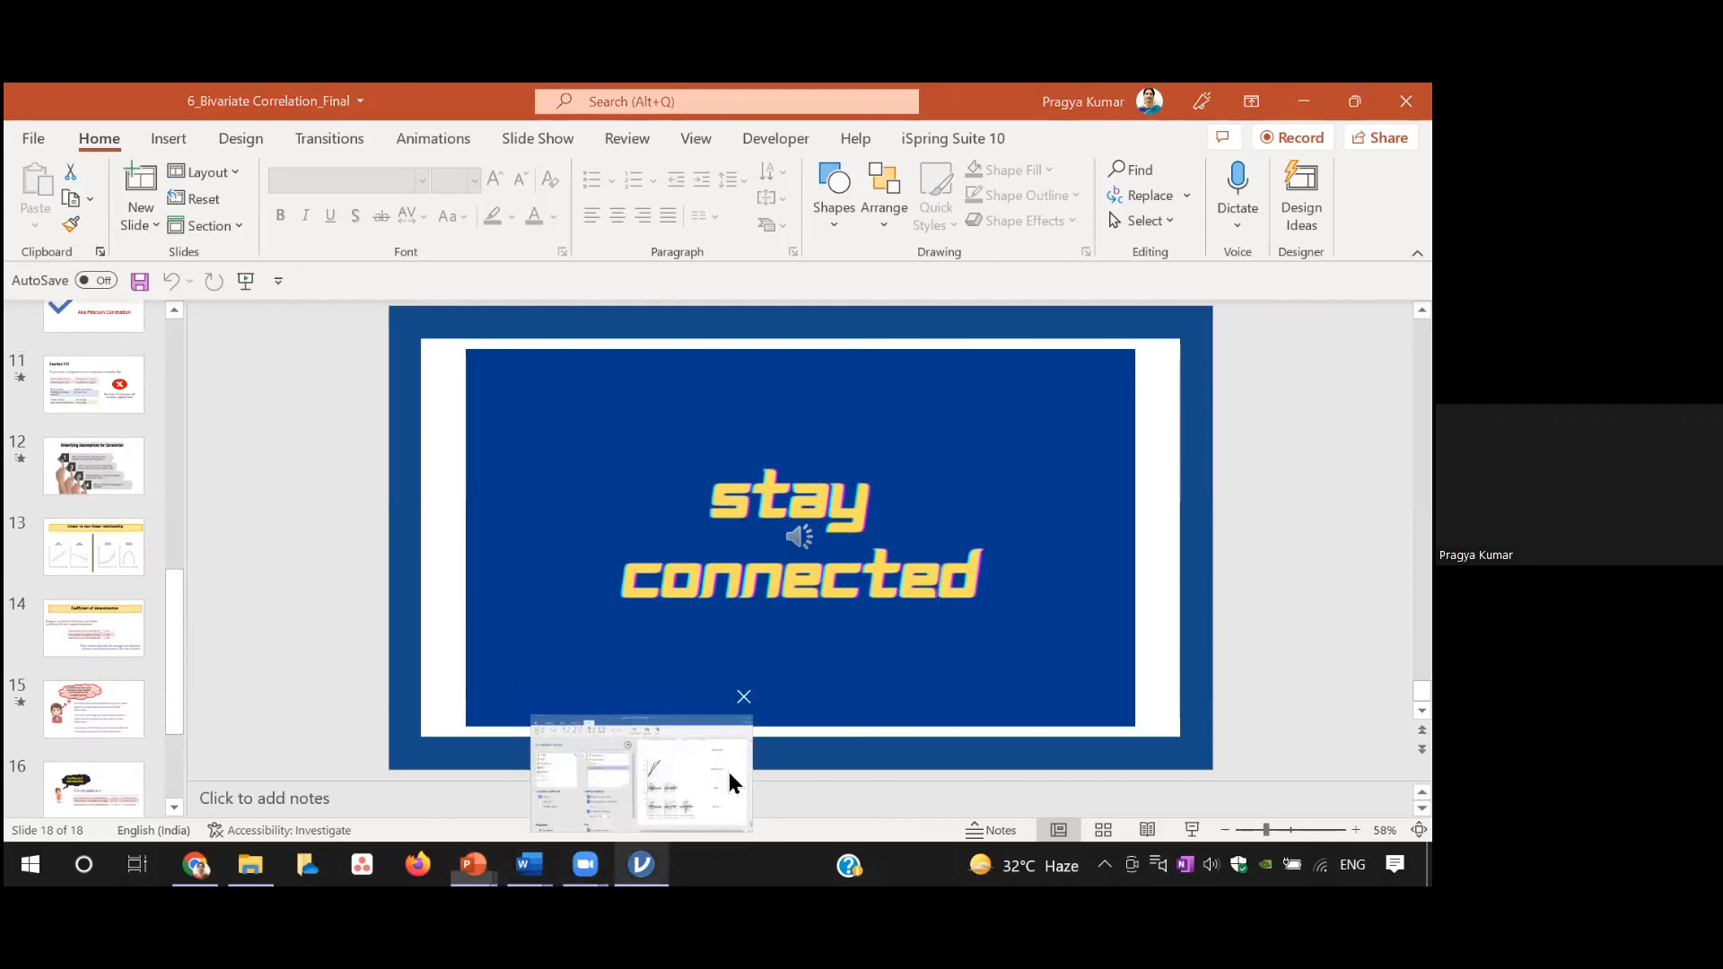
pyautogui.click(729, 771)
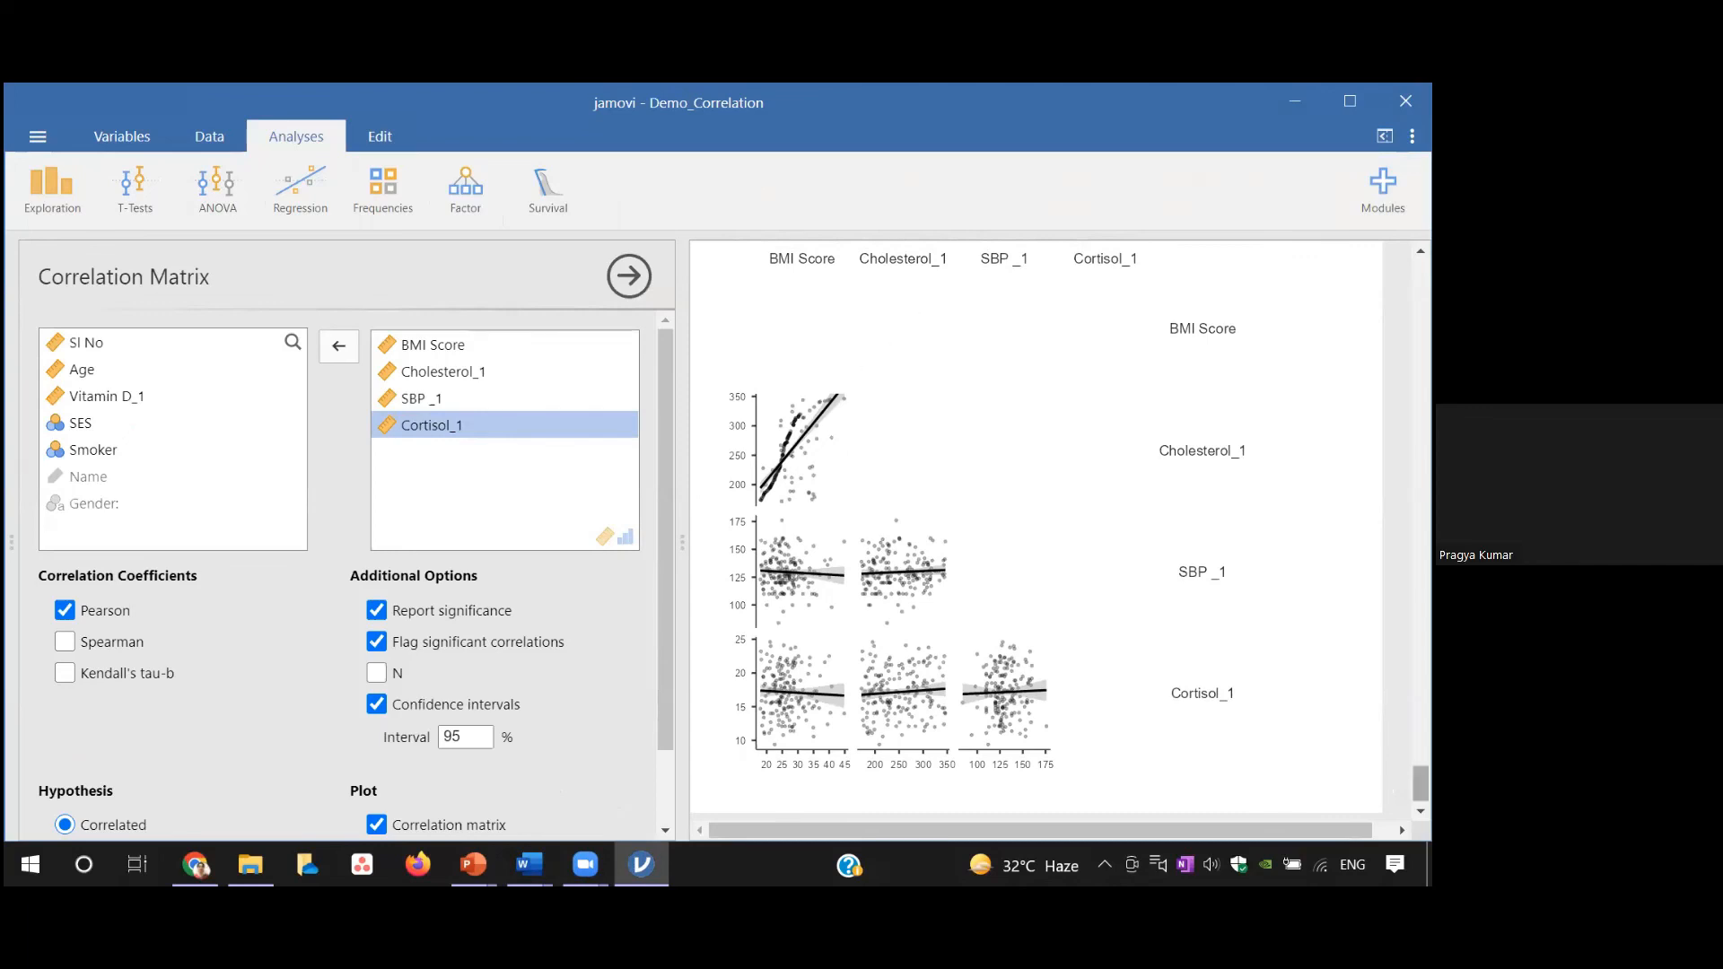
# Annotate the Correlation Matrix table with red rectangles around the Cholesterol_1, SBP _1 and Cortisol_1 result blocks and a freehand diagonal line
pyautogui.scroll(8, 985, 460)
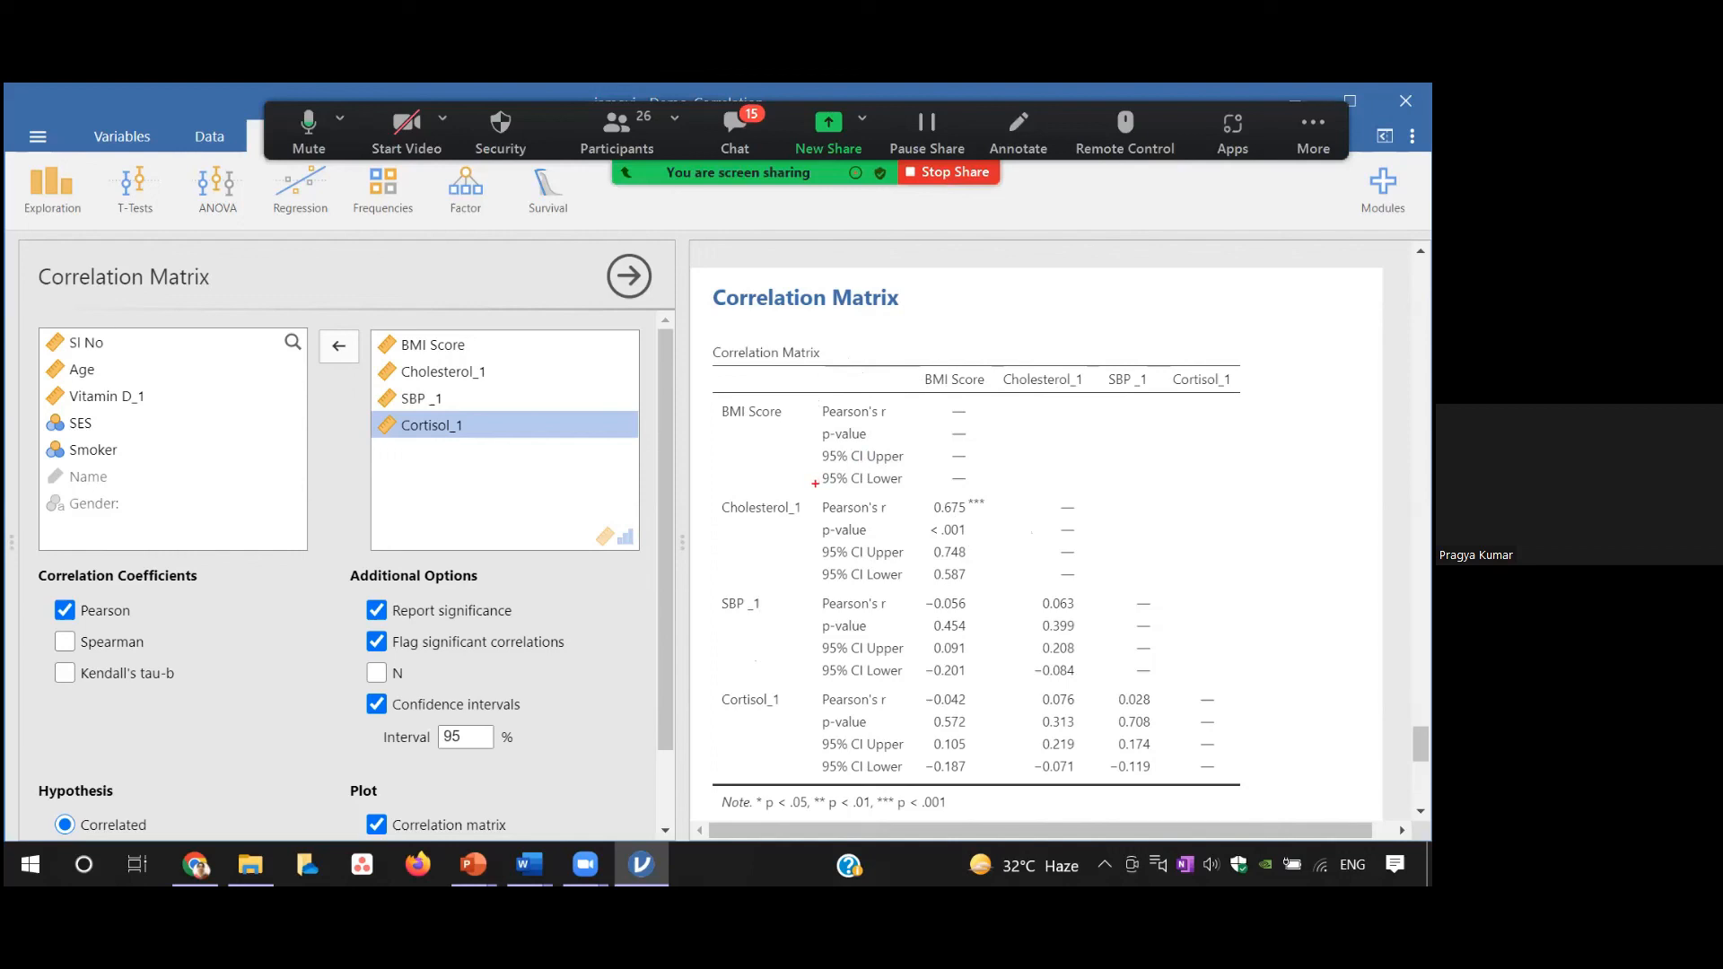
pyautogui.moveTo(815, 483)
pyautogui.mouseDown()
pyautogui.moveTo(888, 558)
pyautogui.moveTo(998, 590)
pyautogui.mouseUp()
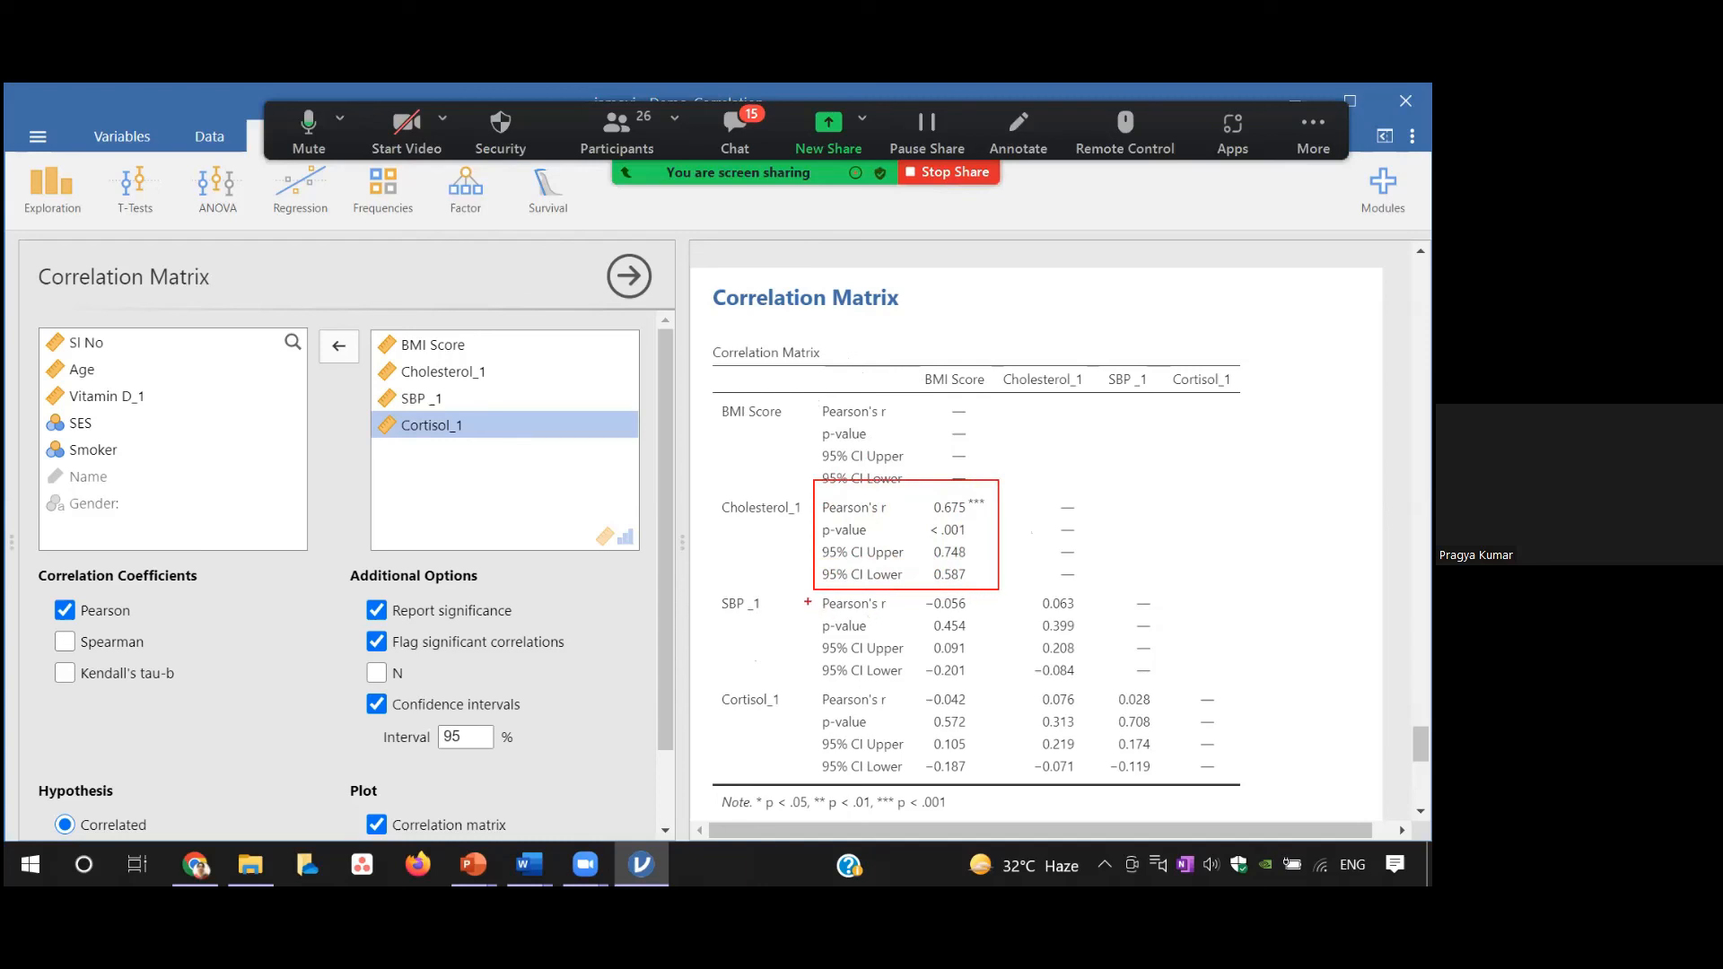
pyautogui.moveTo(807, 598); pyautogui.dragTo(989, 681)
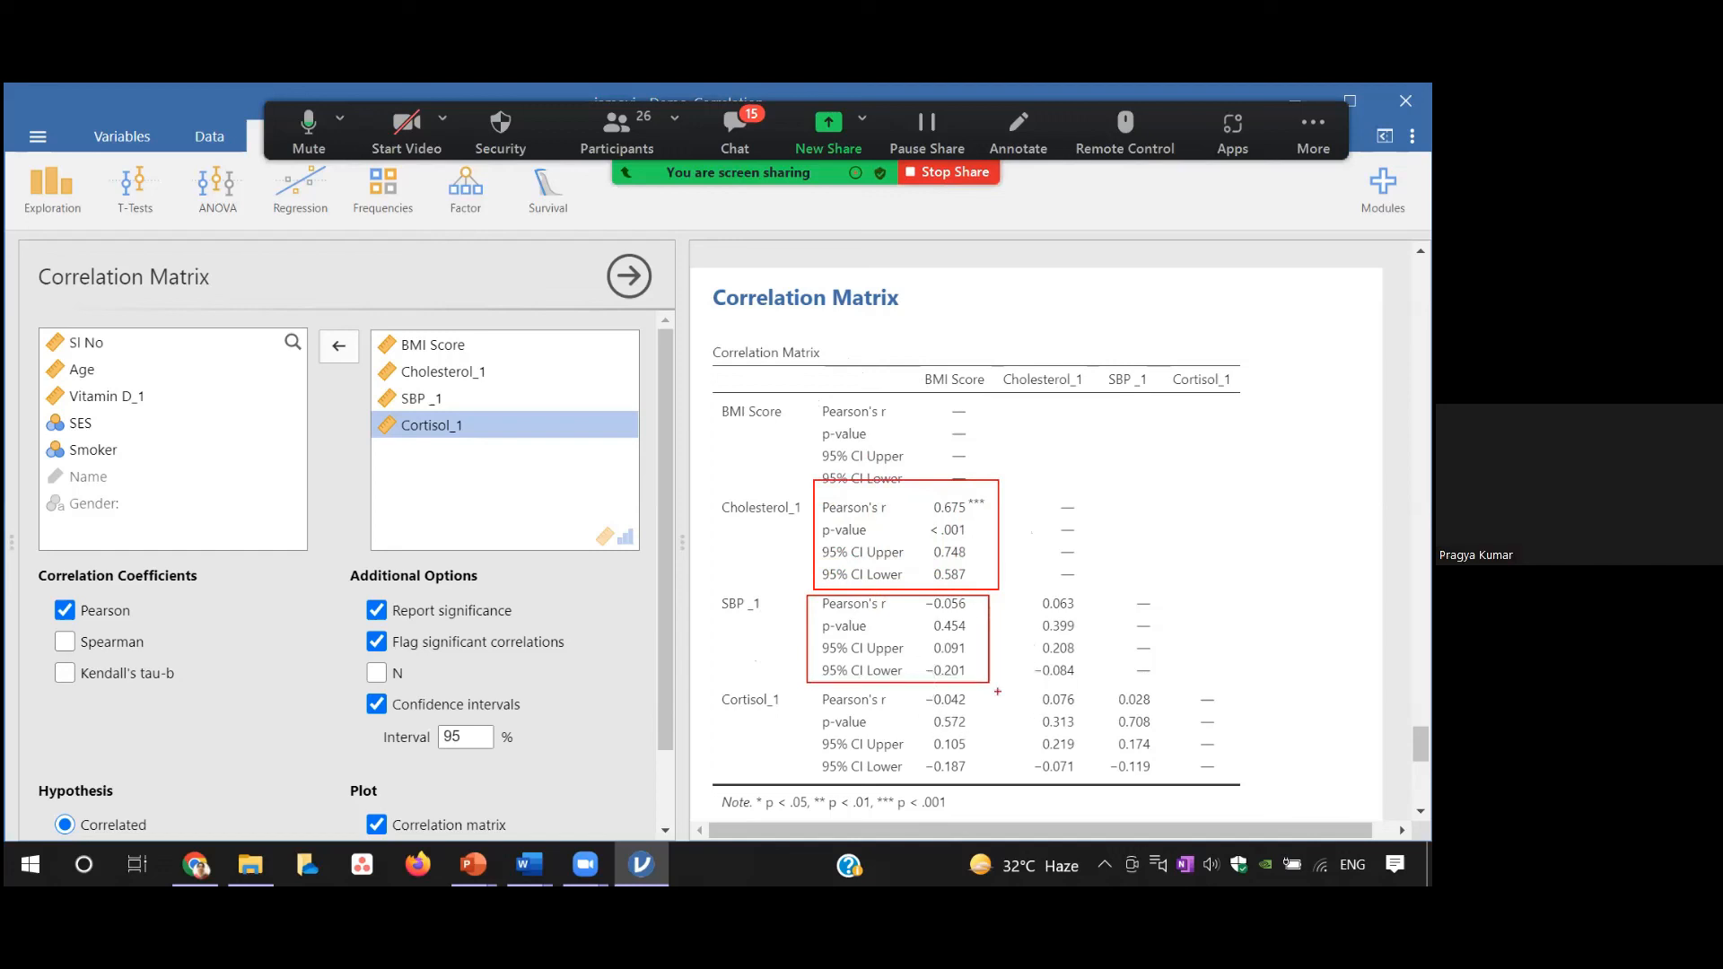
pyautogui.moveTo(1032, 585); pyautogui.dragTo(1132, 683)
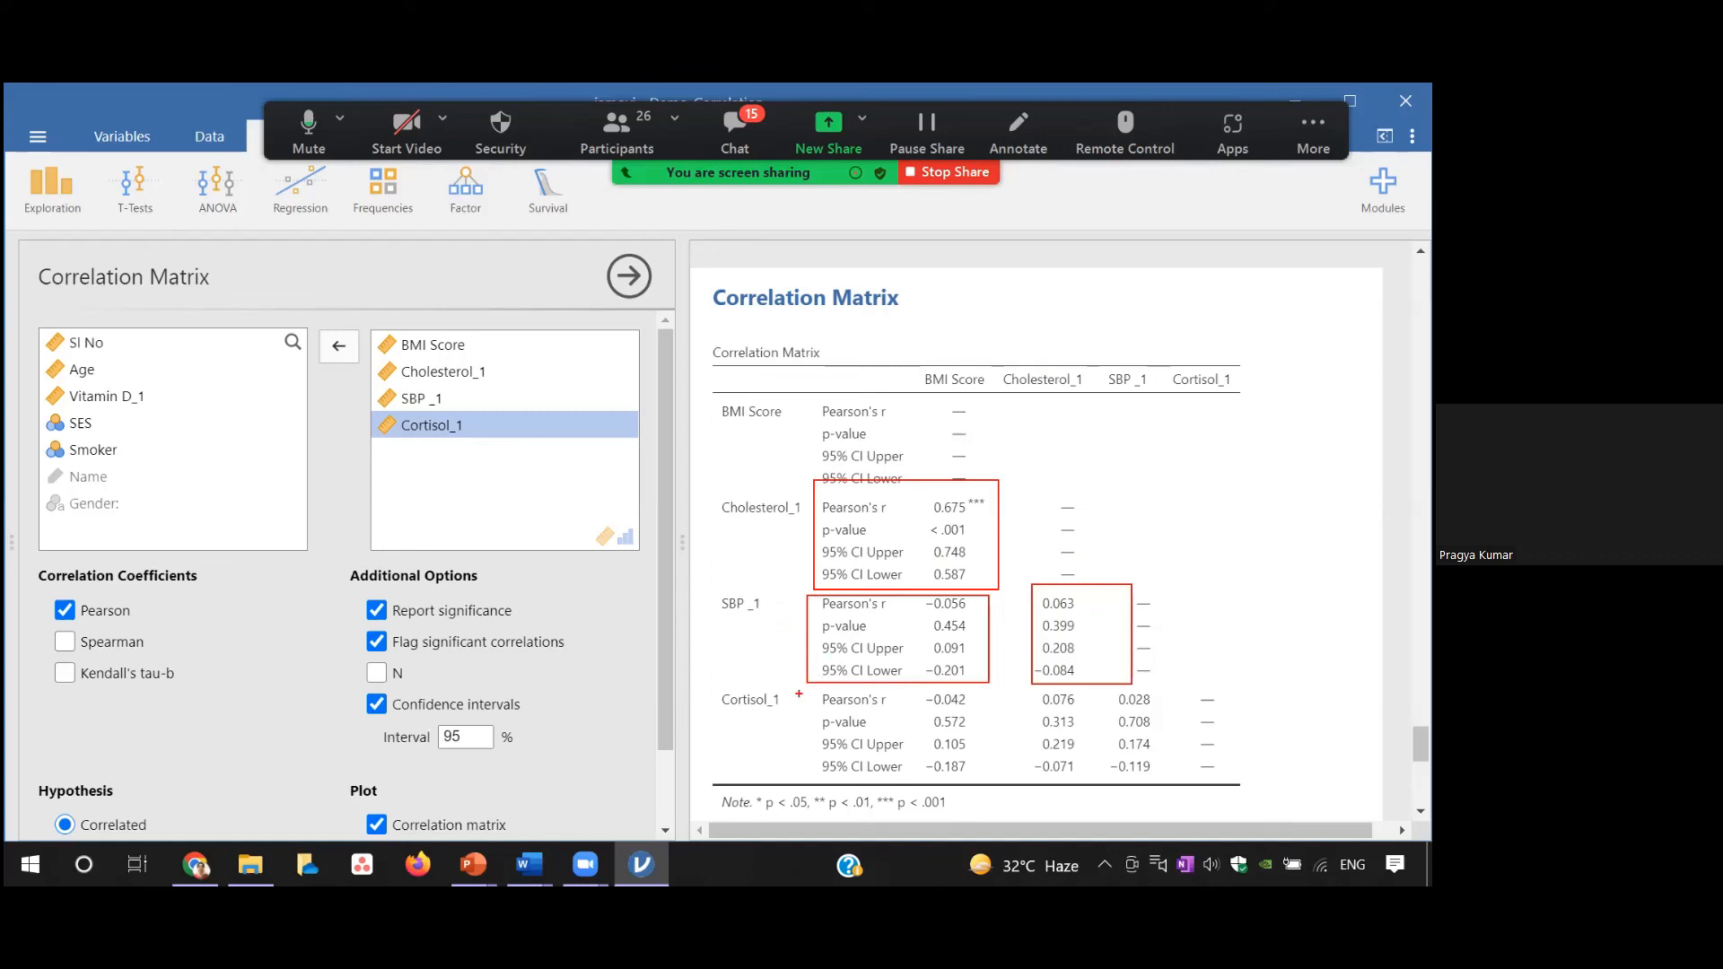
pyautogui.moveTo(798, 684); pyautogui.dragTo(915, 787)
pyautogui.moveTo(1003, 682); pyautogui.dragTo(1088, 790)
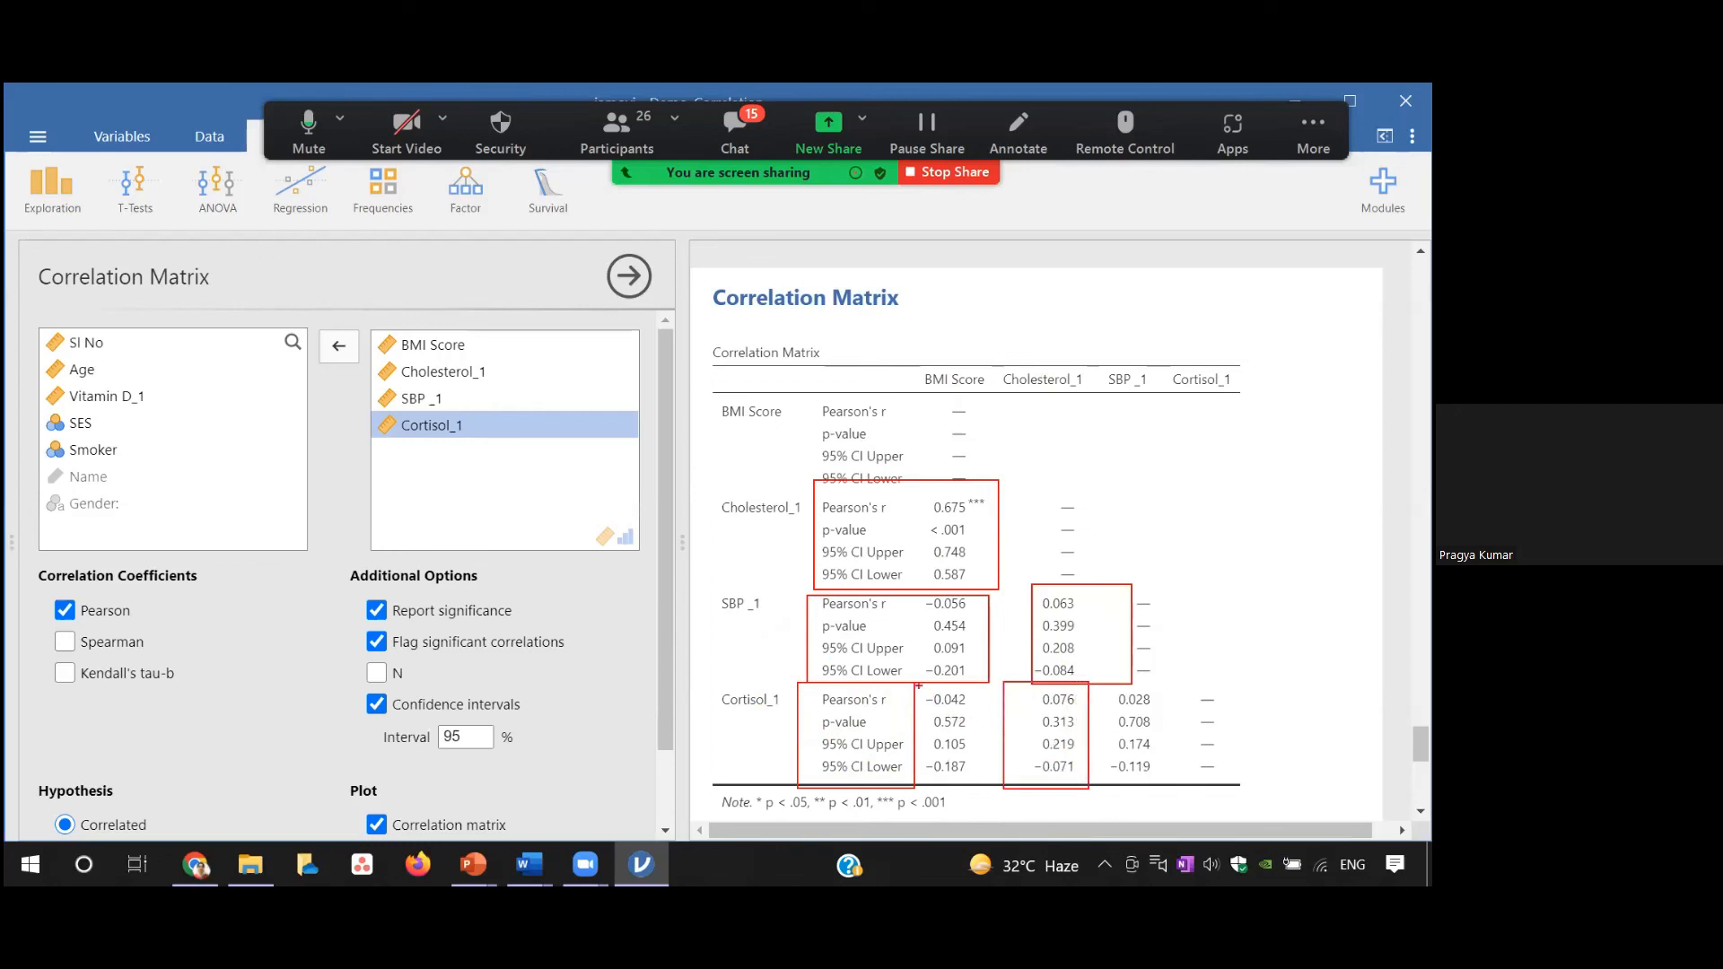
pyautogui.moveTo(919, 688); pyautogui.dragTo(985, 783)
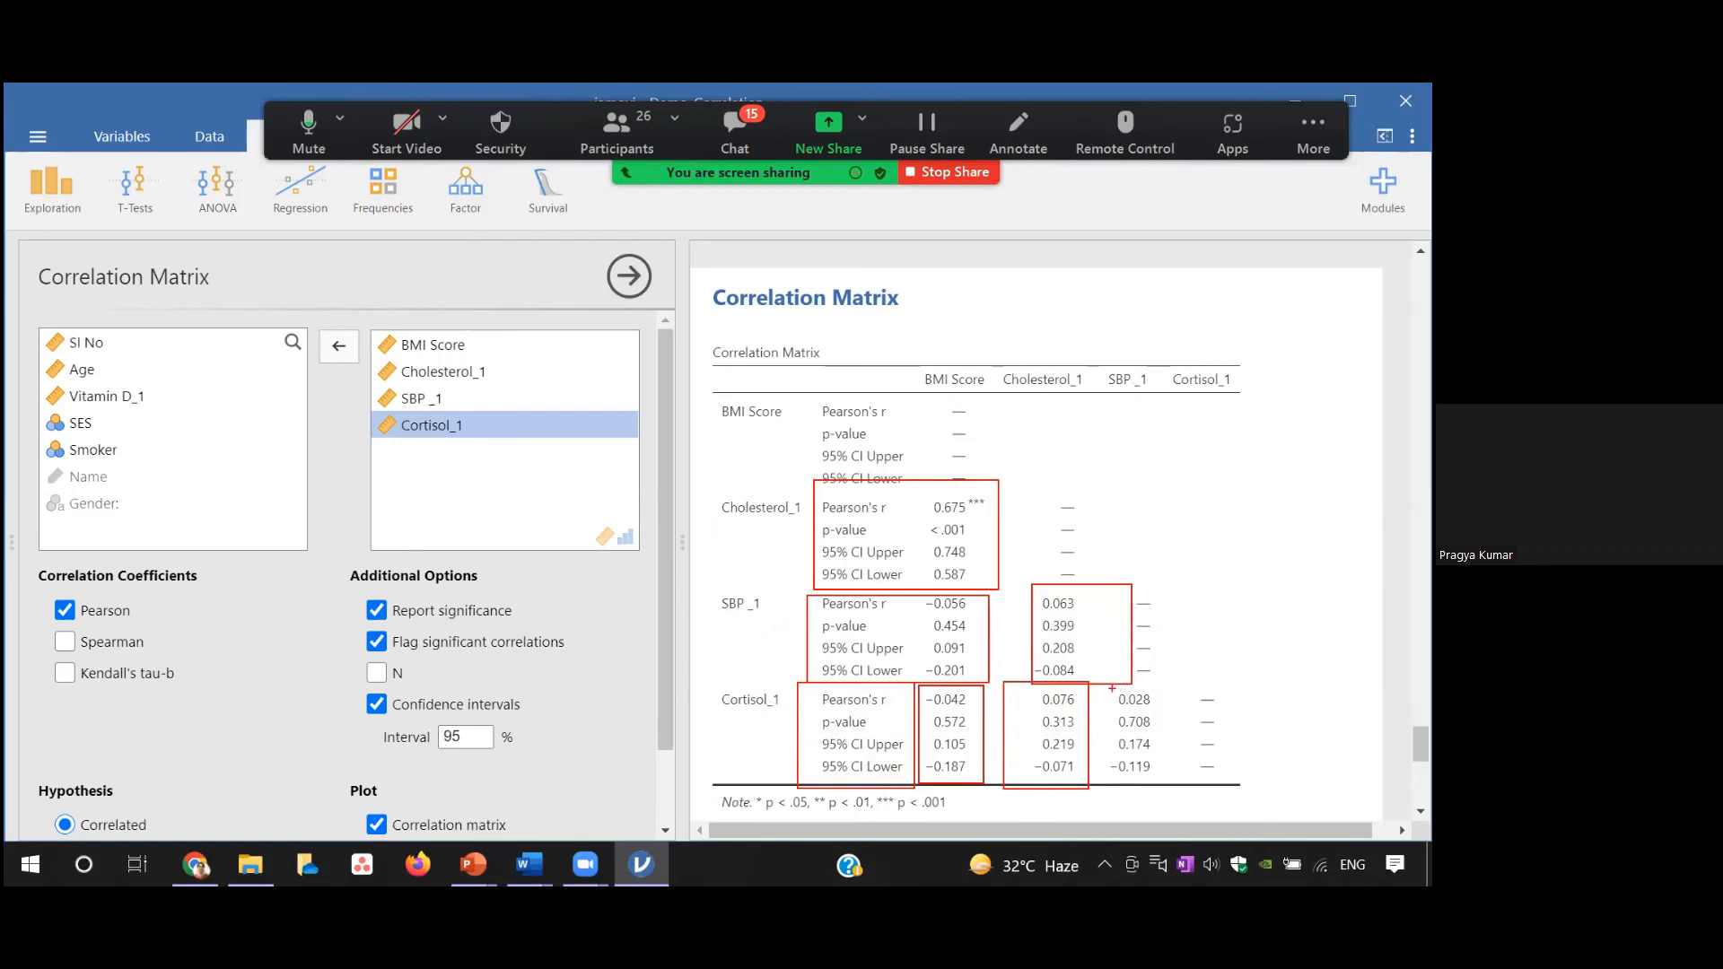
pyautogui.moveTo(1112, 689); pyautogui.dragTo(1181, 788)
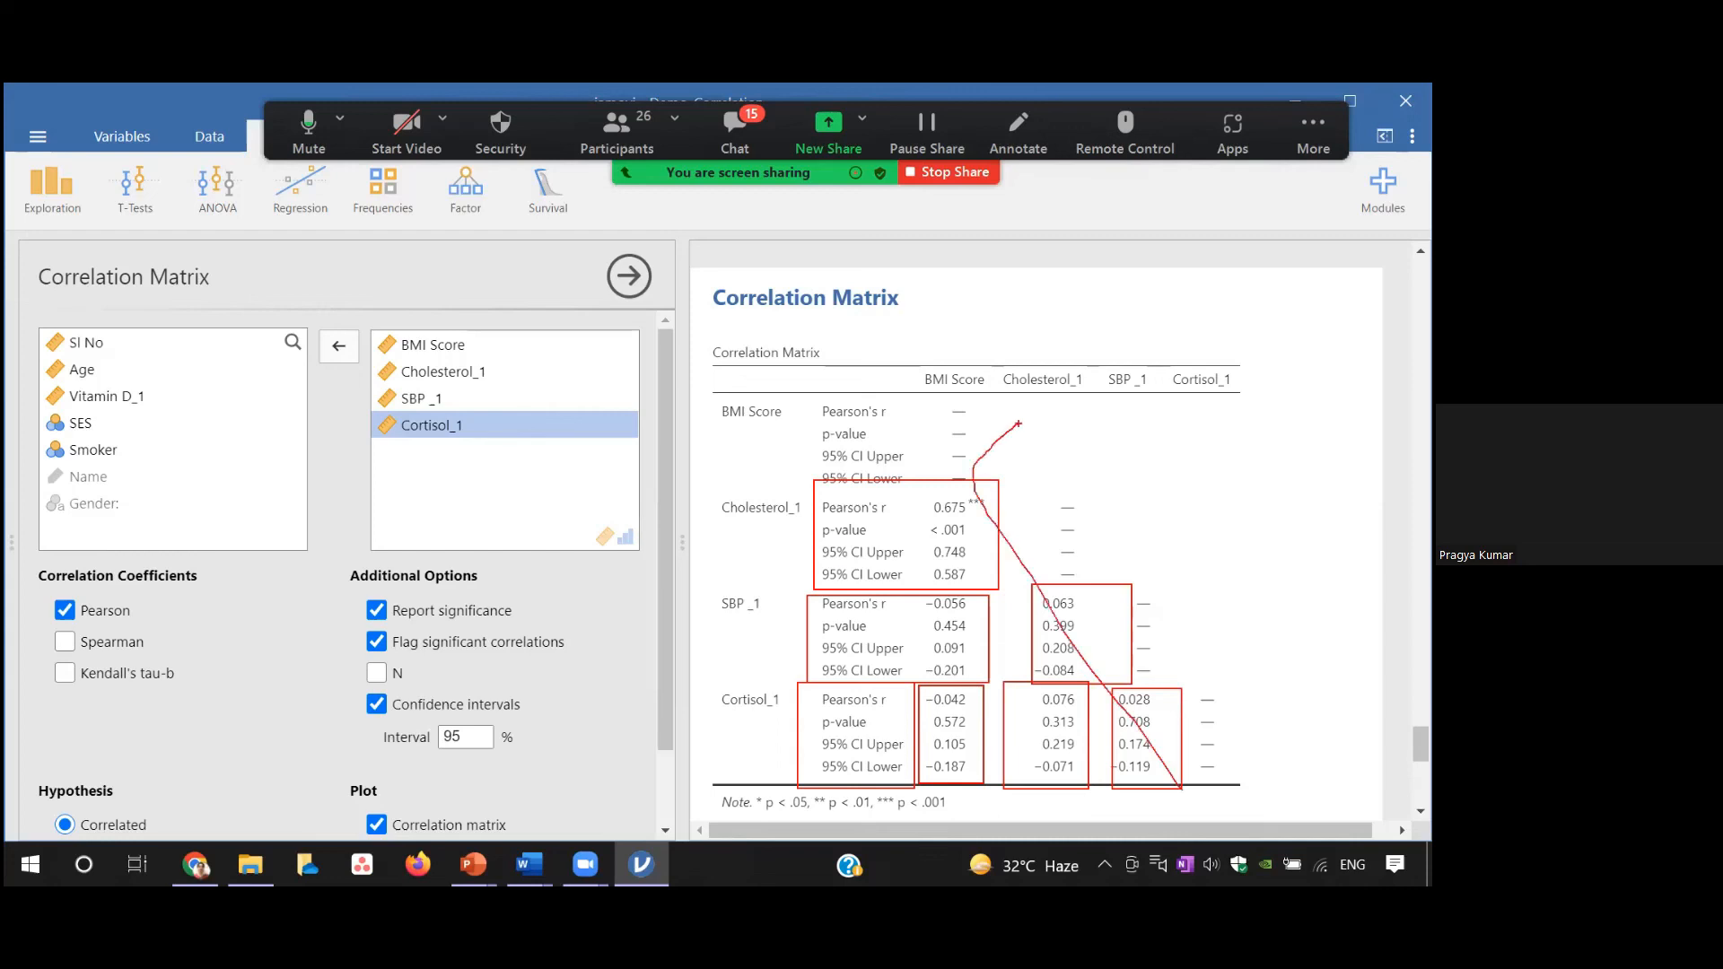
pyautogui.click(1021, 425)
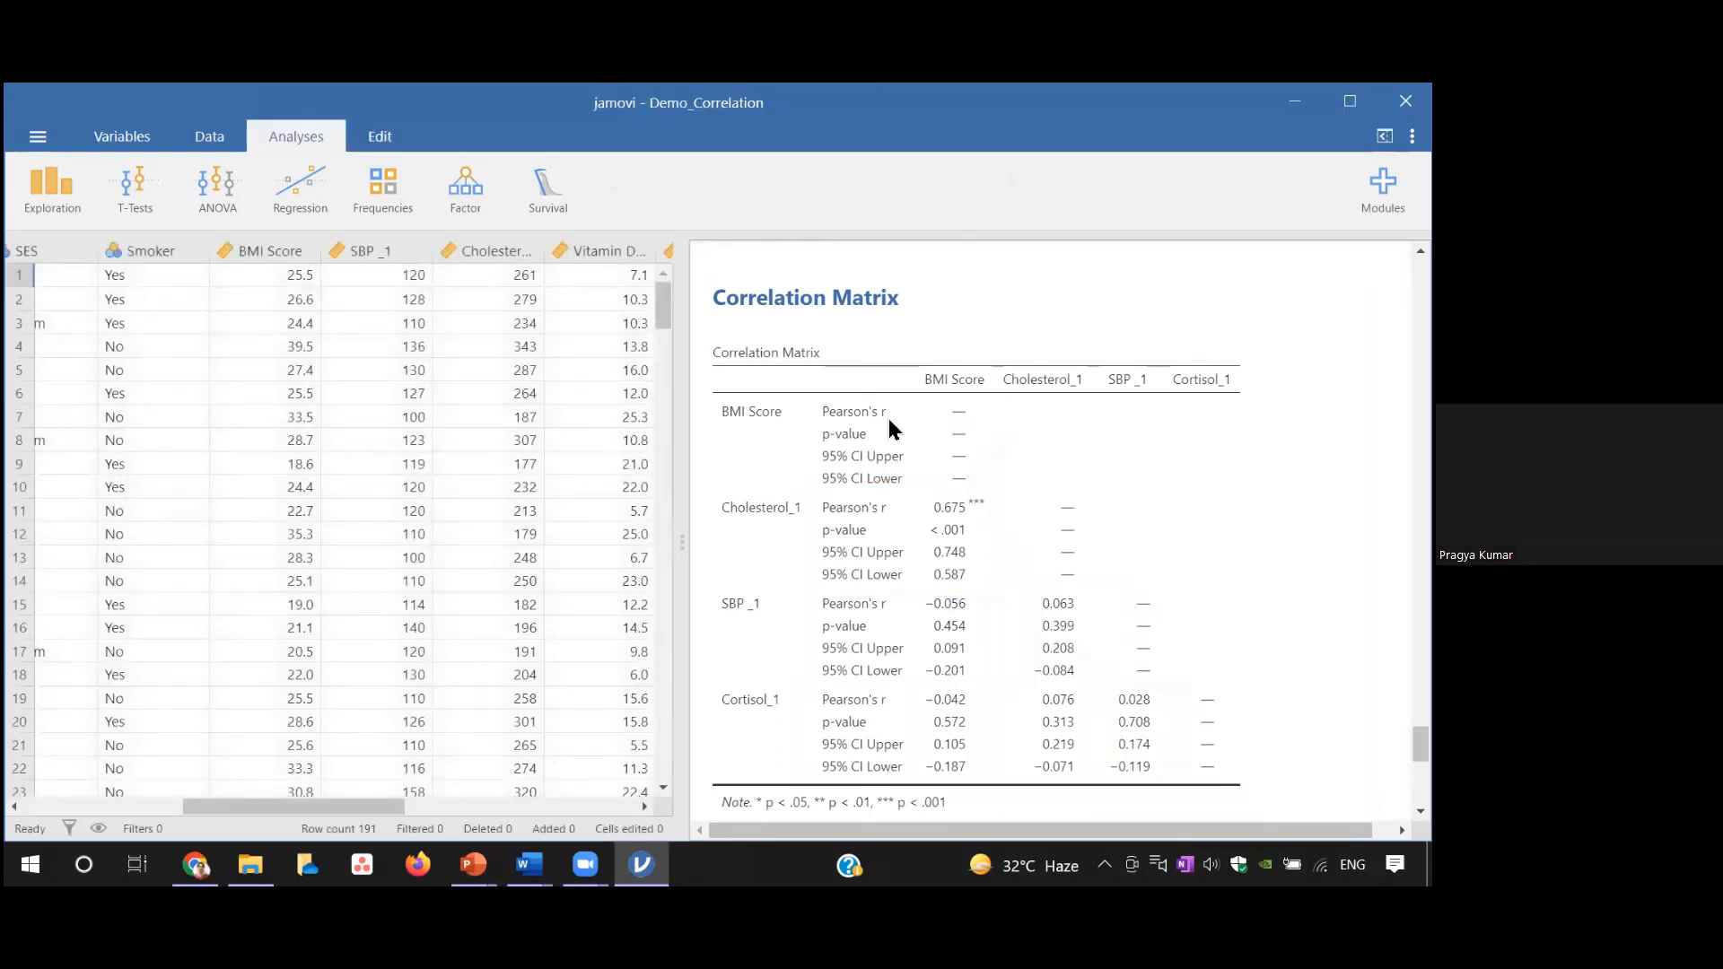